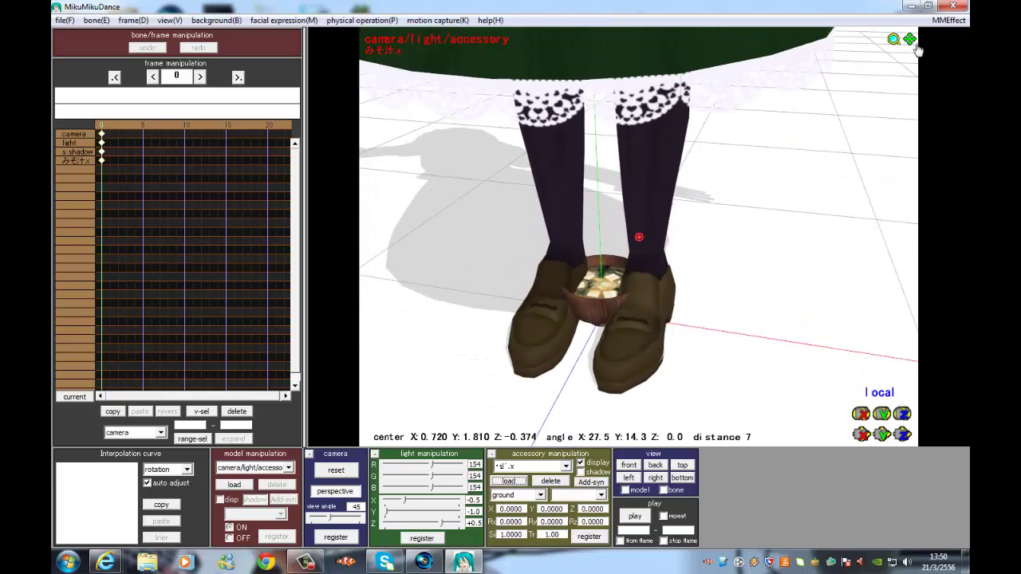
{"action": "left_click_drag", "start_coordinate": [895, 40], "coordinate": [643, 263]}
{"action": "left_click_drag", "start_coordinate": [909, 39], "coordinate": [643, 284]}
{"action": "right_click_drag", "start_coordinate": [643, 284], "coordinate": [671, 245]}
{"action": "left_click_drag", "start_coordinate": [912, 40], "coordinate": [613, 248]}
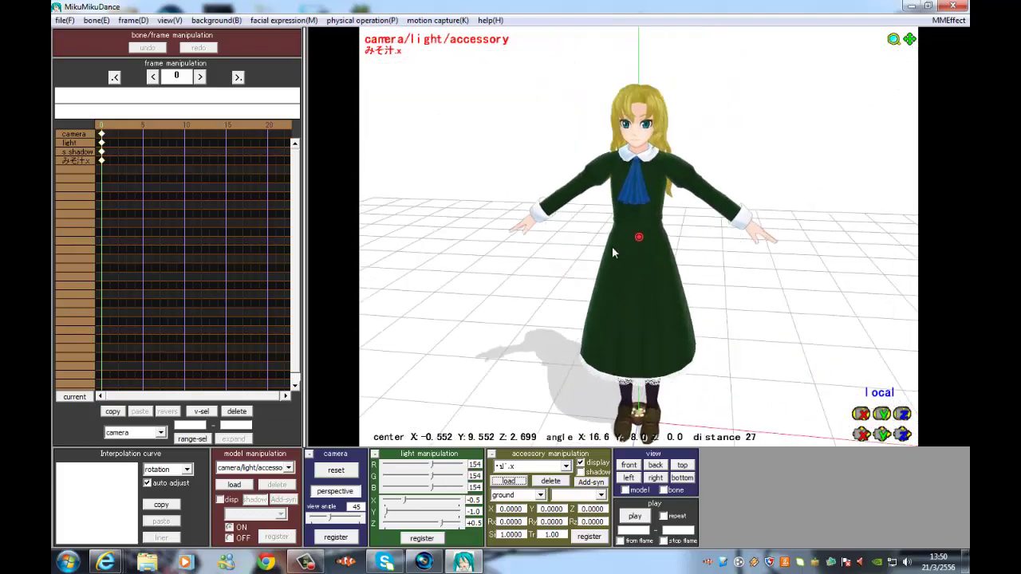
{"action": "middle_click_drag", "start_coordinate": [613, 247], "coordinate": [608, 248]}
{"action": "left_click", "coordinate": [541, 496]}
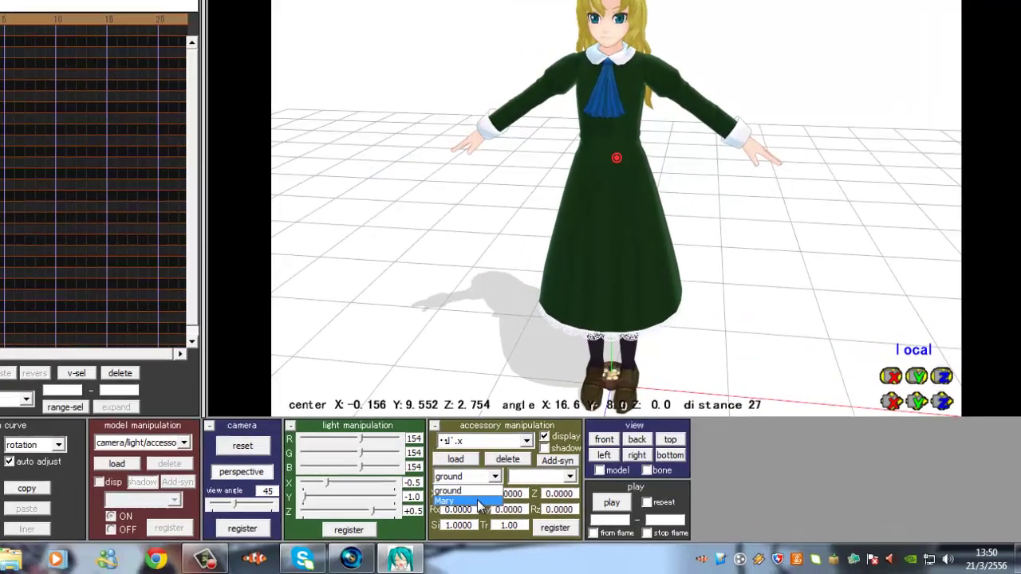
{"action": "left_click", "coordinate": [500, 515]}
{"action": "left_click", "coordinate": [600, 496]}
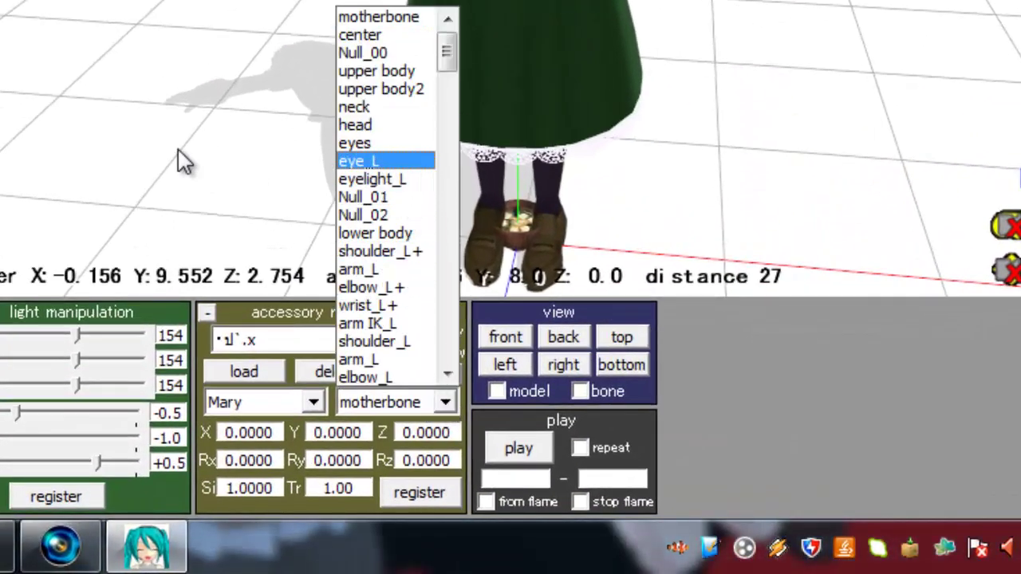
{"action": "left_click", "coordinate": [95, 147]}
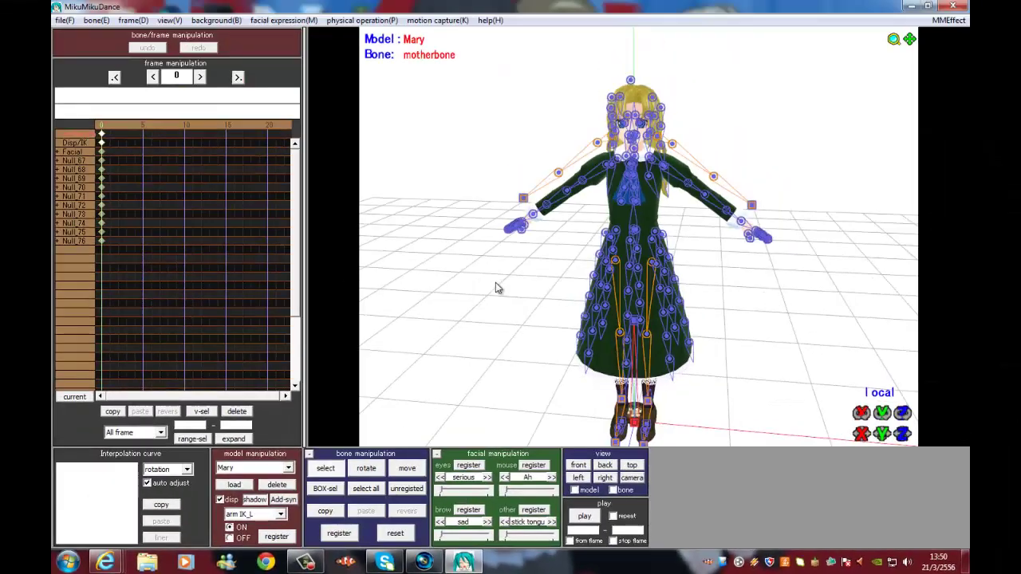
{"action": "right_click_drag", "start_coordinate": [501, 287], "coordinate": [515, 282]}
{"action": "scroll", "coordinate": [514, 282], "scroll_direction": "up", "scroll_amount": 5}
{"action": "left_click", "coordinate": [387, 233]}
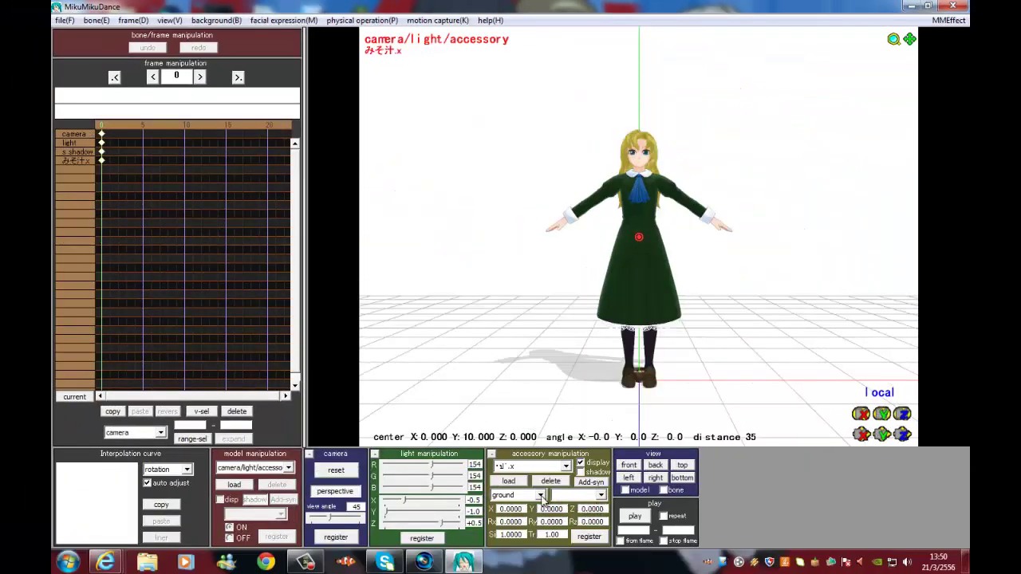
Attach the miso soup bowl accessory to the wrist_R+ bone of the Mary model
{"action": "left_click", "coordinate": [542, 496]}
{"action": "left_click", "coordinate": [540, 517]}
{"action": "left_click", "coordinate": [602, 495]}
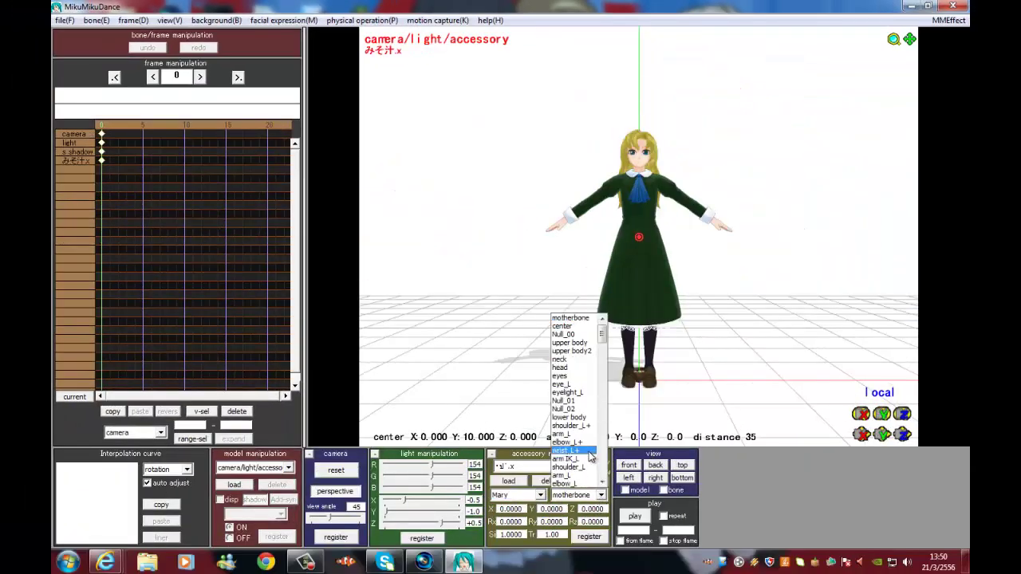
{"action": "scroll", "coordinate": [570, 363], "scroll_direction": "down", "scroll_amount": 3}
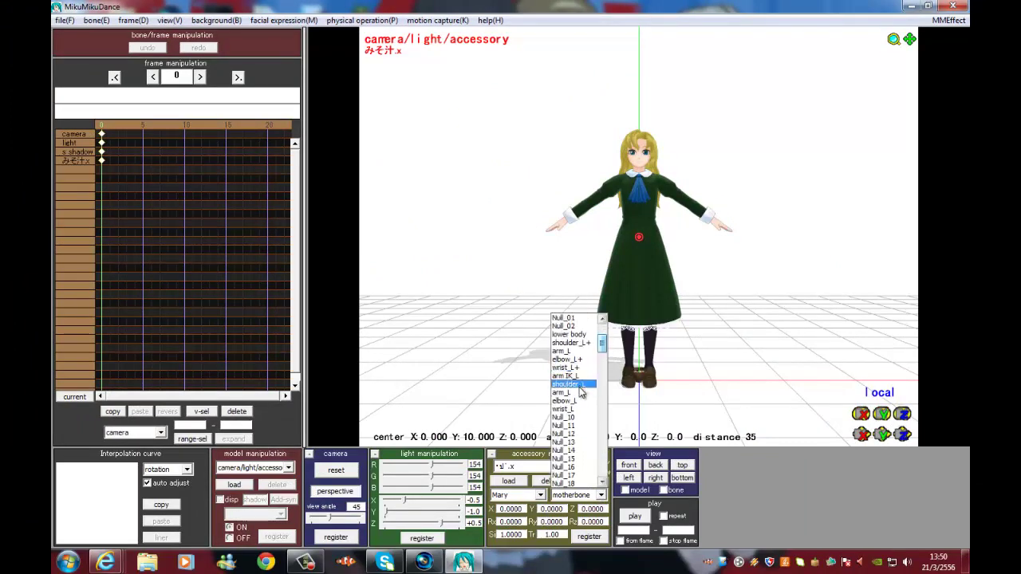
{"action": "scroll", "coordinate": [585, 373], "scroll_direction": "down", "scroll_amount": 4}
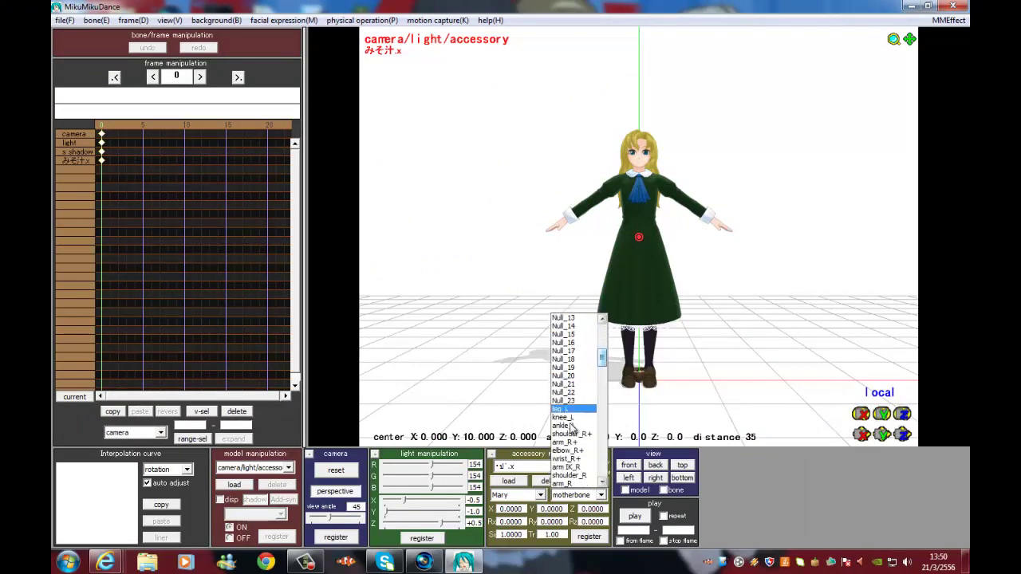
{"action": "left_click", "coordinate": [577, 461]}
Adjust the rotation of the bowl at the model's right wrist, entering 5 and then 0 for Rz
{"action": "right_click_drag", "start_coordinate": [569, 358], "coordinate": [638, 363]}
{"action": "scroll", "coordinate": [603, 363], "scroll_direction": "up", "scroll_amount": 9}
{"action": "scroll", "coordinate": [628, 362], "scroll_direction": "down", "scroll_amount": 1}
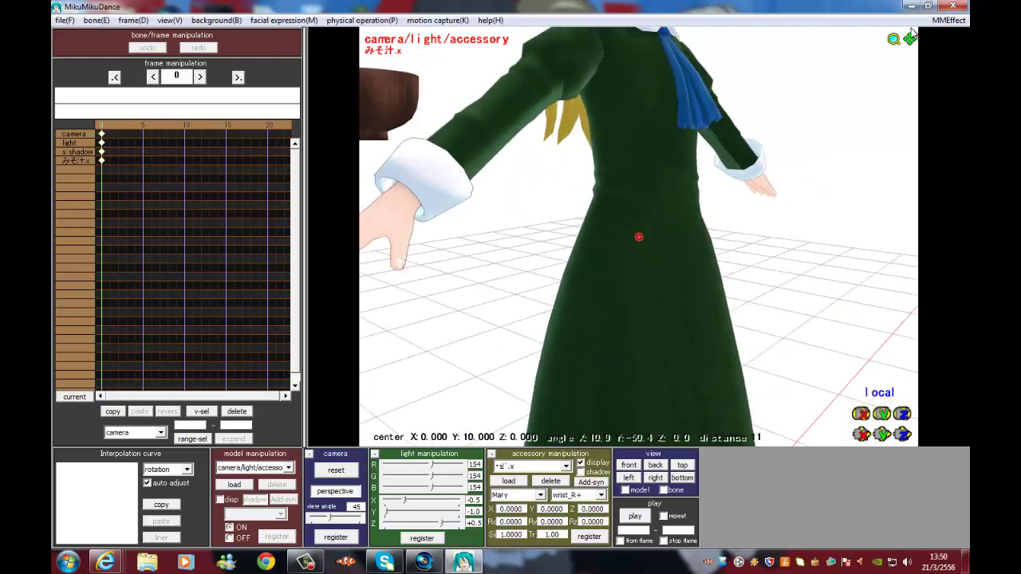
{"action": "middle_click_drag", "start_coordinate": [639, 242], "coordinate": [675, 255]}
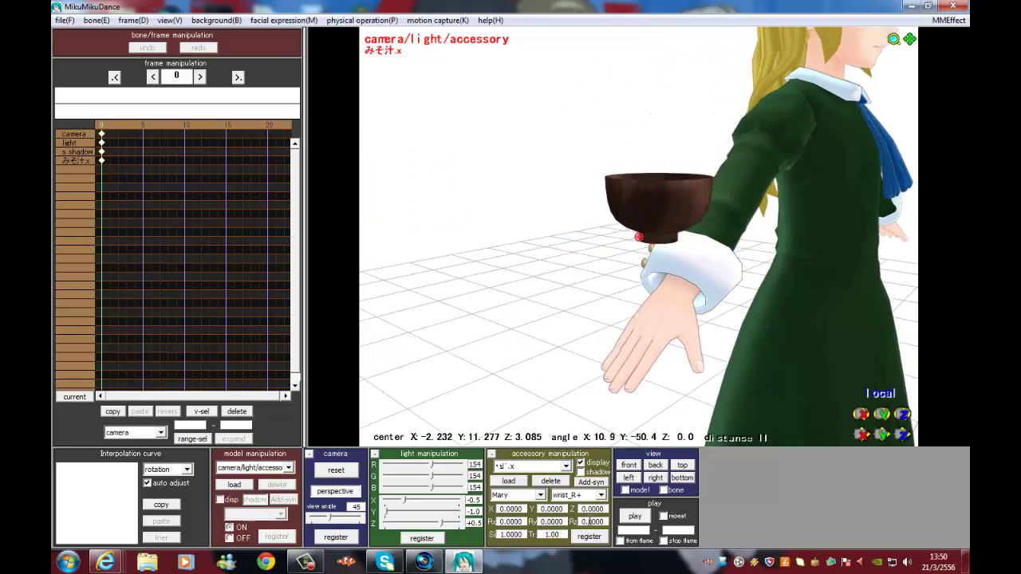
{"action": "right_click_drag", "start_coordinate": [646, 322], "coordinate": [646, 319]}
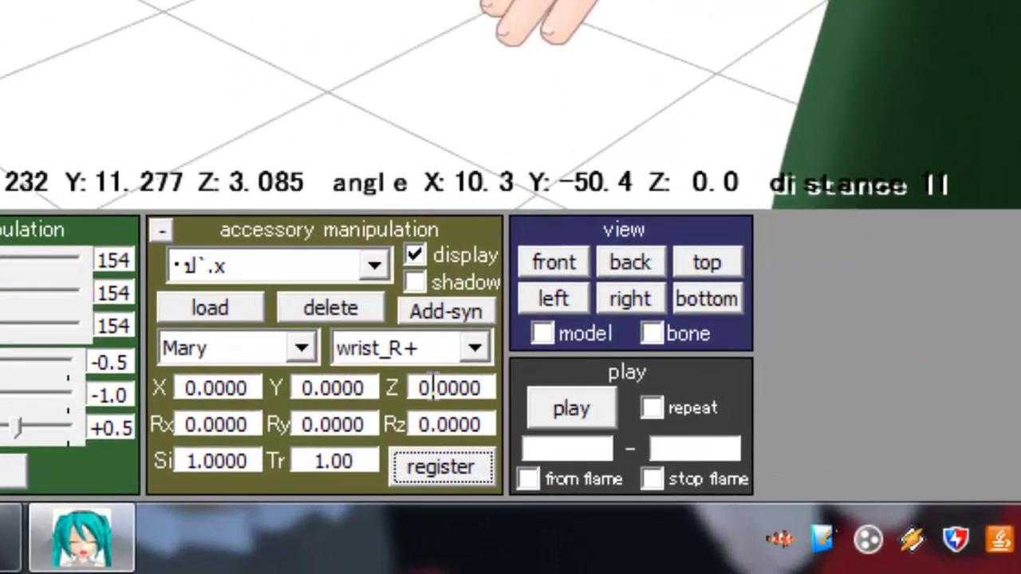
{"action": "left_click_drag", "start_coordinate": [424, 387], "coordinate": [403, 387]}
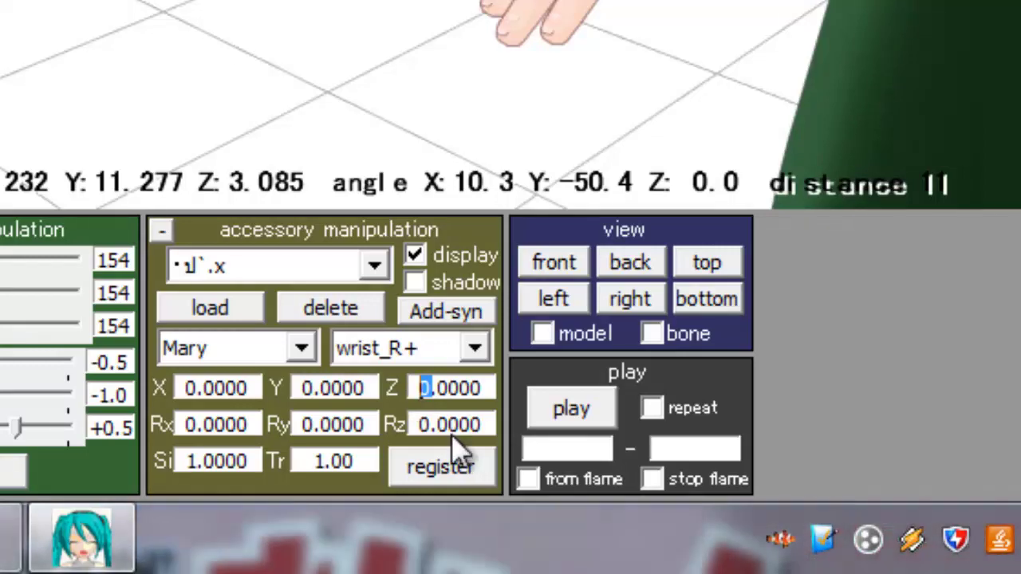
{"action": "left_click_drag", "start_coordinate": [426, 425], "coordinate": [402, 447]}
{"action": "type", "text": "5"}
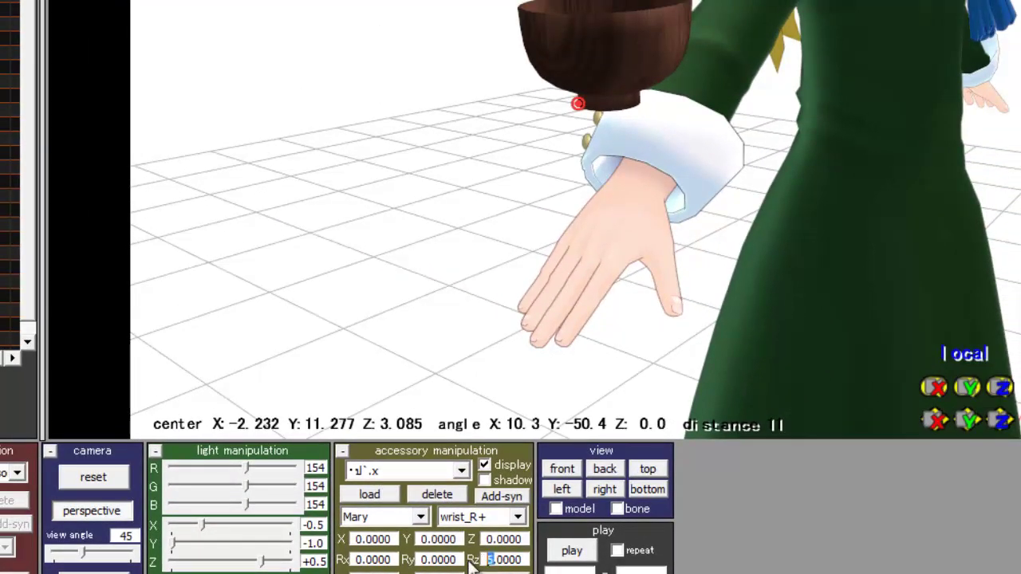
{"action": "type", "text": "0"}
{"action": "right_click_drag", "start_coordinate": [818, 70], "coordinate": [655, 244]}
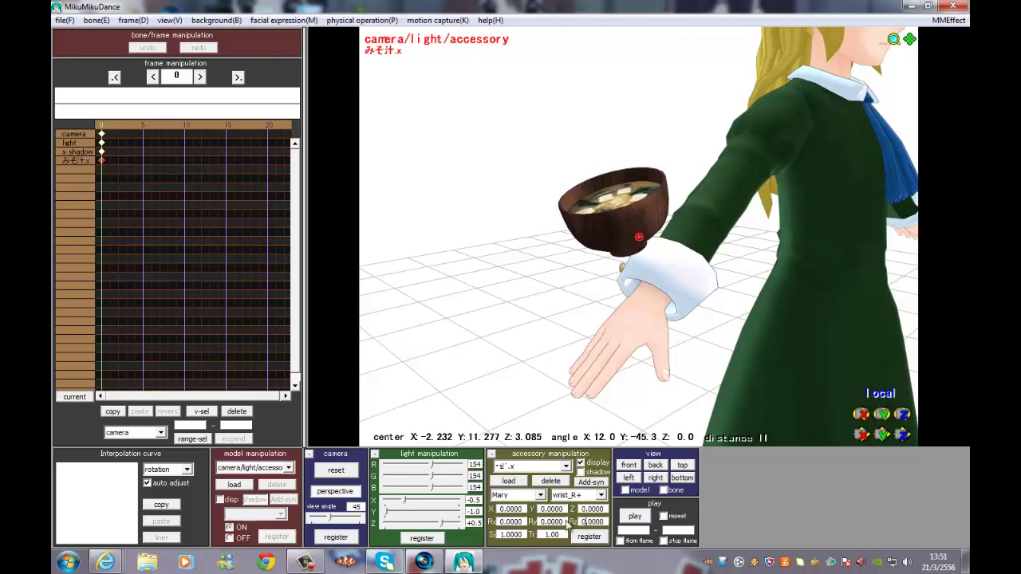
{"action": "right_click_drag", "start_coordinate": [636, 381], "coordinate": [605, 294]}
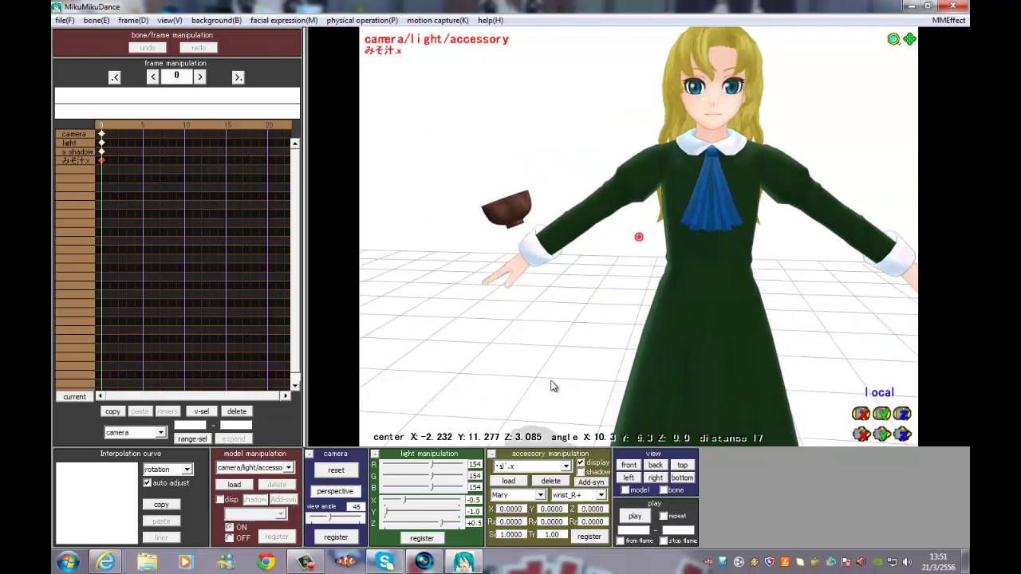
Quit MikuMikuDance without saving the changes and launch PMDEditor from the desktop
{"action": "left_click", "coordinate": [951, 7]}
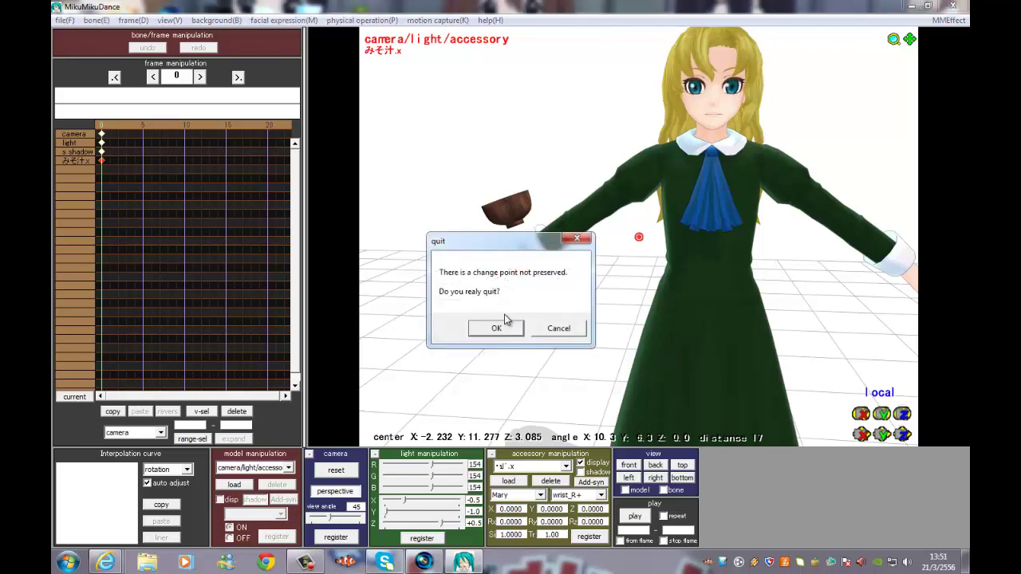
{"action": "left_click", "coordinate": [500, 327]}
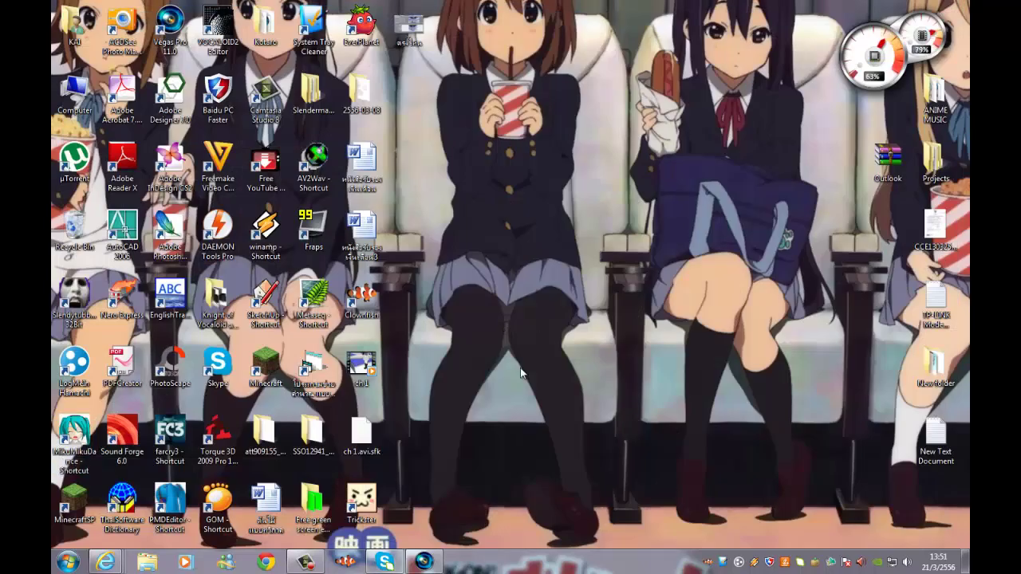
{"action": "left_click", "coordinate": [173, 501]}
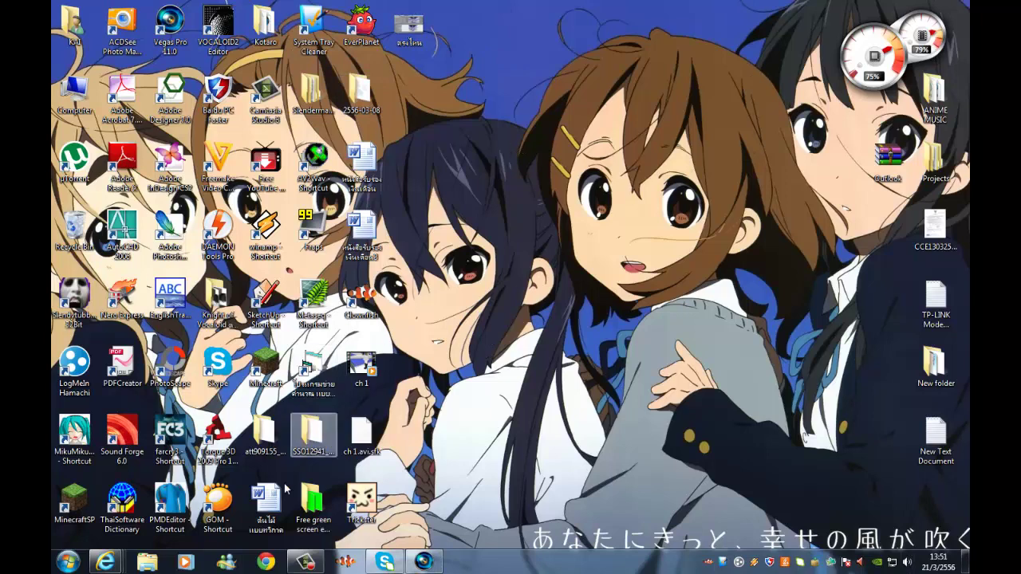
Switch to Vegas Pro, close its Video Event FX window and minimize the program
{"action": "left_click", "coordinate": [424, 562]}
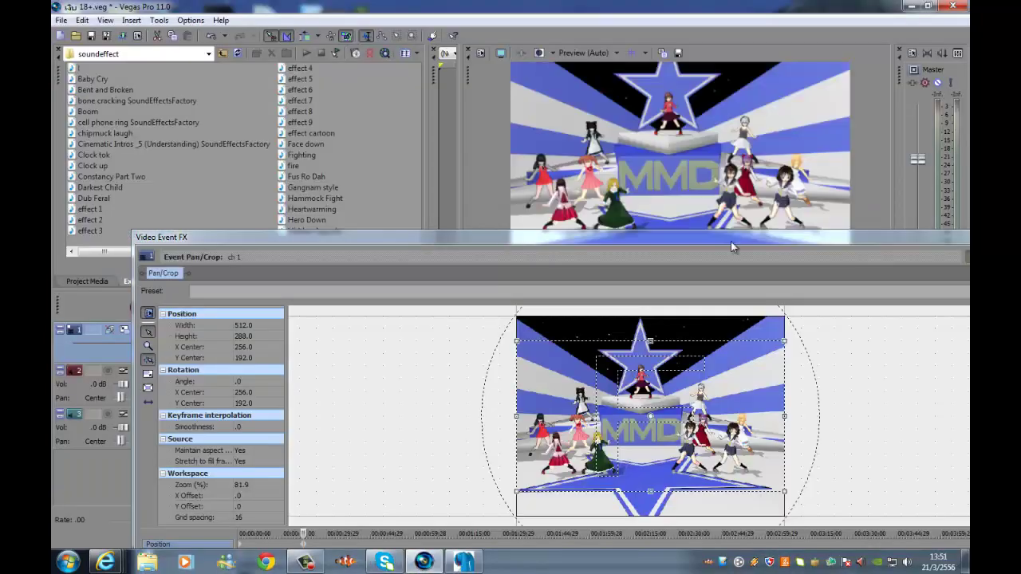
{"action": "left_click_drag", "start_coordinate": [731, 241], "coordinate": [612, 205]}
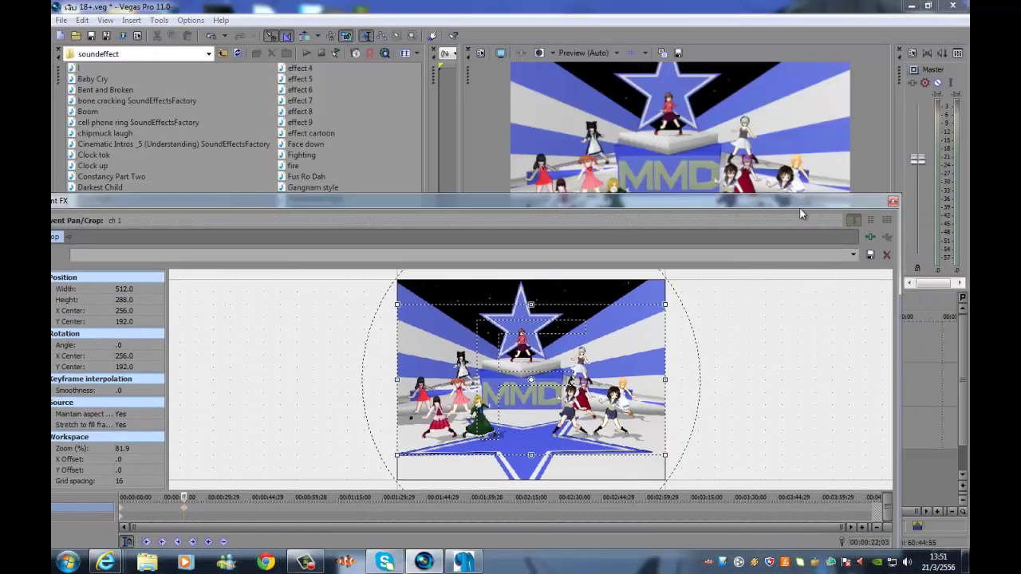
{"action": "left_click", "coordinate": [894, 202]}
{"action": "left_click", "coordinate": [912, 5]}
Arrange the Pmx editor window and the PMDView window side by side on the desktop
{"action": "left_click_drag", "start_coordinate": [596, 125], "coordinate": [895, 106]}
{"action": "left_click_drag", "start_coordinate": [327, 108], "coordinate": [288, 96]}
{"action": "left_click_drag", "start_coordinate": [656, 116], "coordinate": [712, 104]}
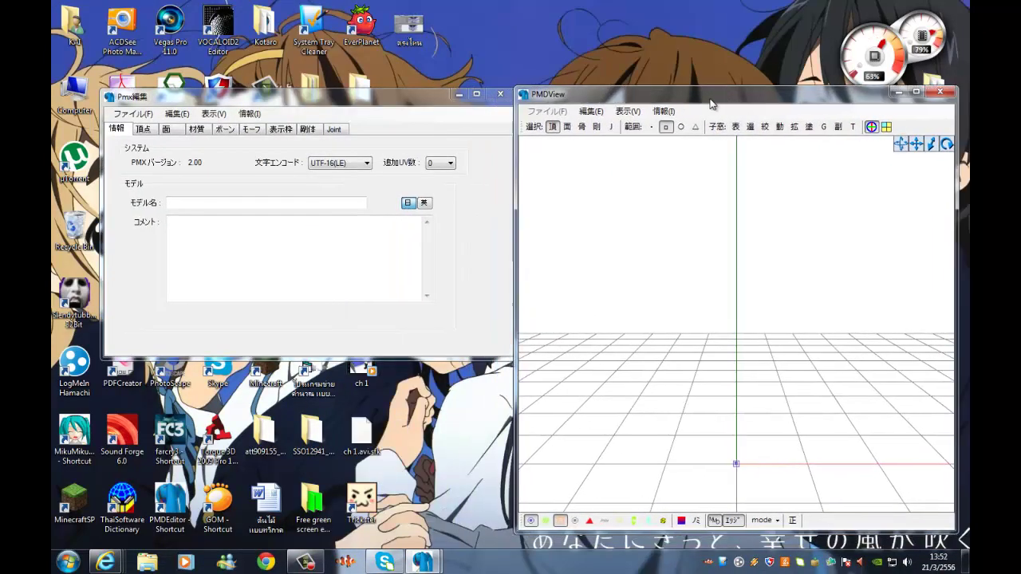
{"action": "left_click_drag", "start_coordinate": [367, 90], "coordinate": [384, 84]}
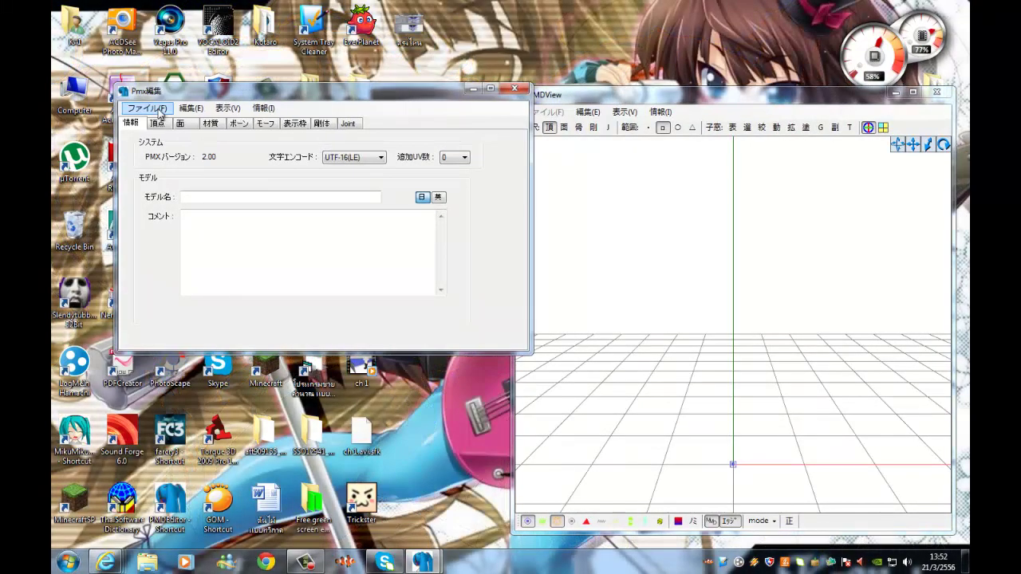
{"action": "left_click", "coordinate": [632, 100]}
{"action": "left_click_drag", "start_coordinate": [396, 102], "coordinate": [375, 104]}
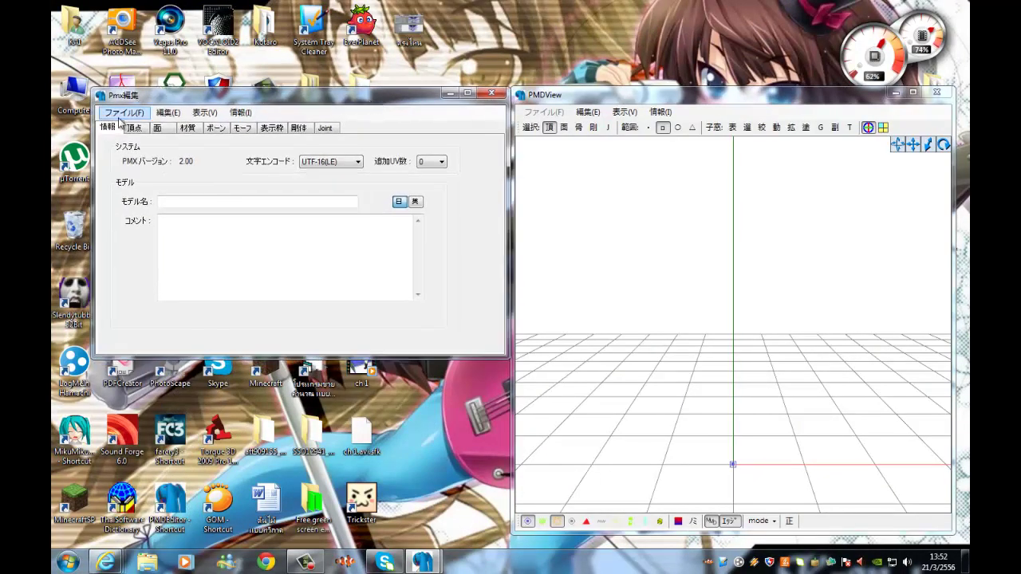
Open the model file Mary.pmx from the nested Ib horror RPG pack folder inside the Model folder
{"action": "left_click", "coordinate": [121, 113]}
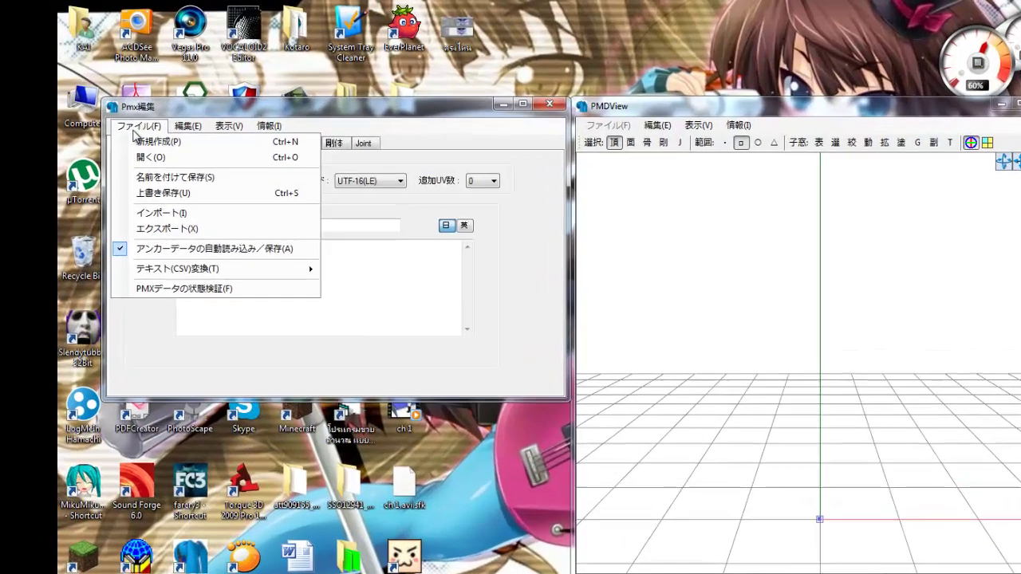
{"action": "left_click", "coordinate": [116, 113]}
{"action": "left_click", "coordinate": [115, 113]}
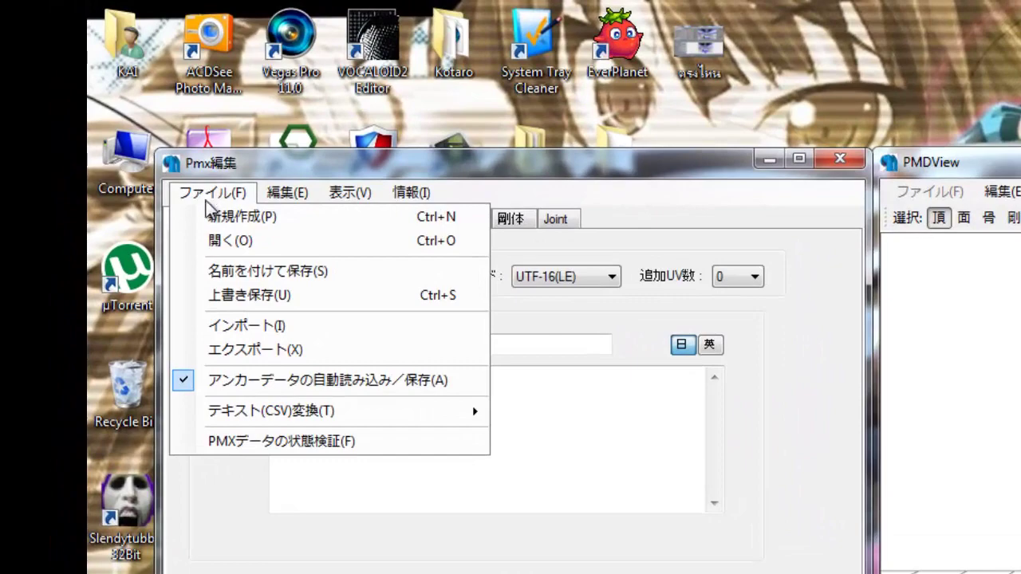
{"action": "left_click", "coordinate": [216, 242]}
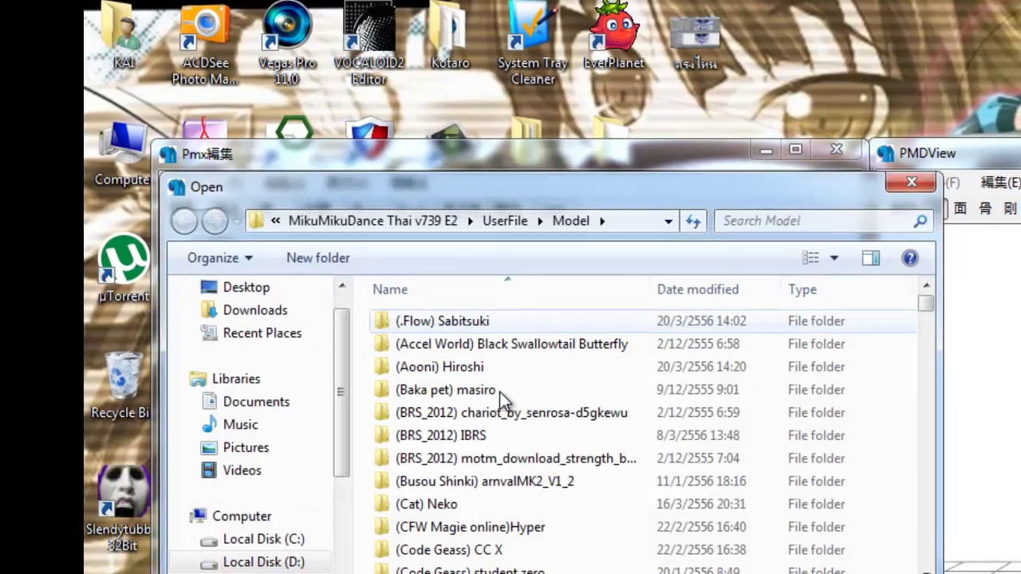
{"action": "scroll", "coordinate": [501, 396], "scroll_direction": "down", "scroll_amount": 20}
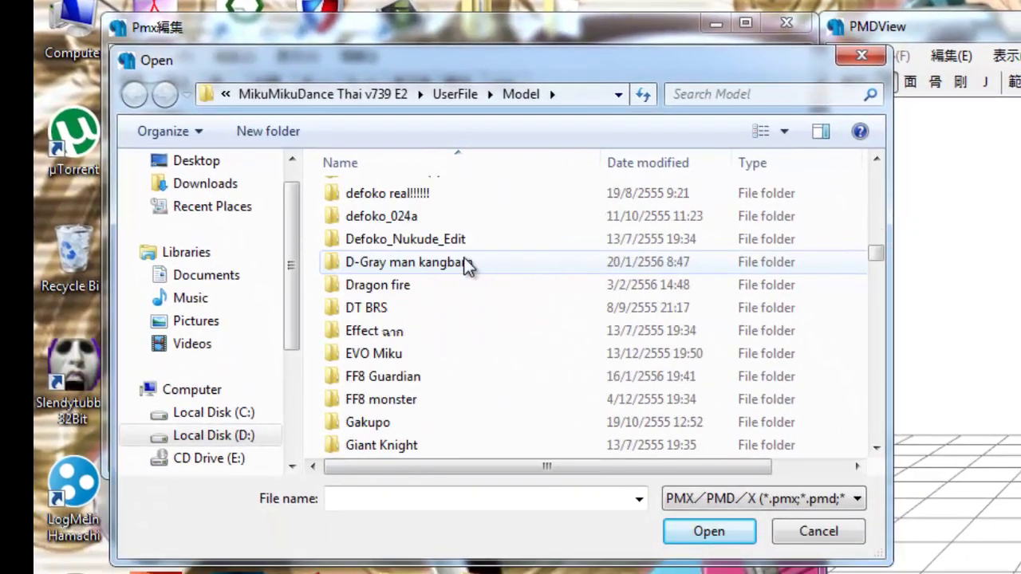
{"action": "scroll", "coordinate": [468, 266], "scroll_direction": "down", "scroll_amount": 2}
{"action": "scroll", "coordinate": [467, 266], "scroll_direction": "down", "scroll_amount": 5}
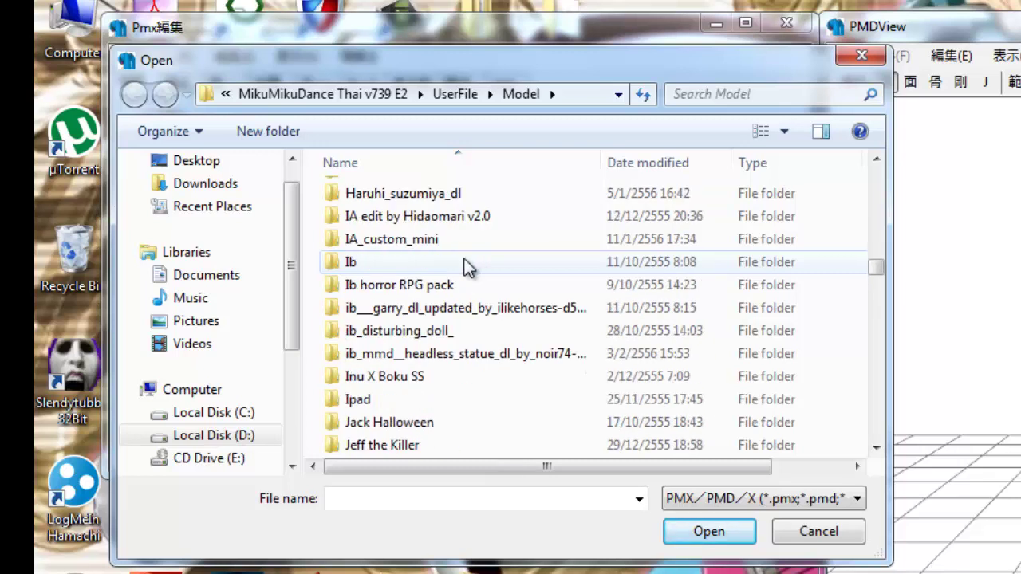
{"action": "double_click", "coordinate": [443, 283]}
{"action": "double_click", "coordinate": [394, 198]}
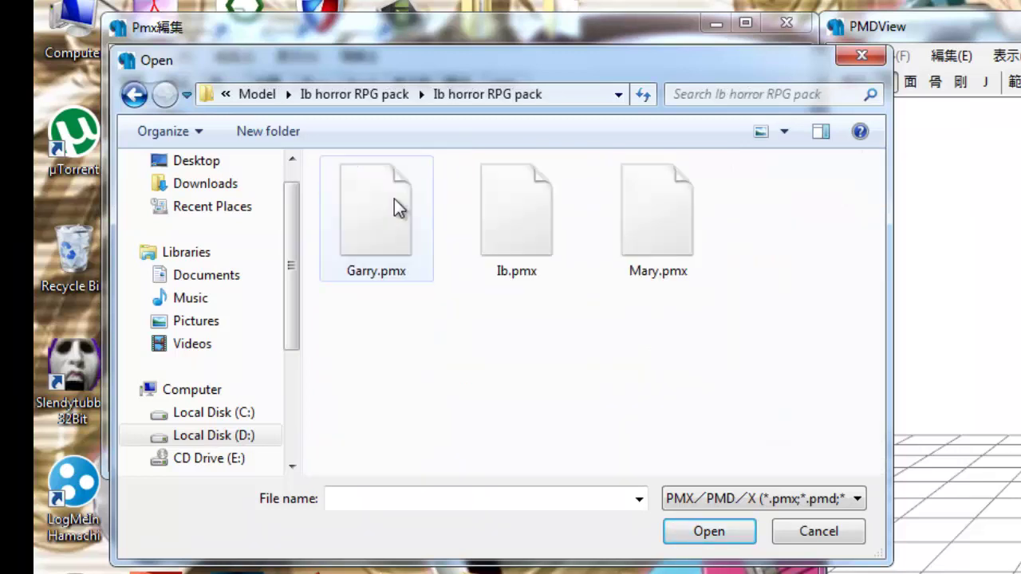
{"action": "left_click", "coordinate": [620, 229]}
{"action": "left_click", "coordinate": [709, 529]}
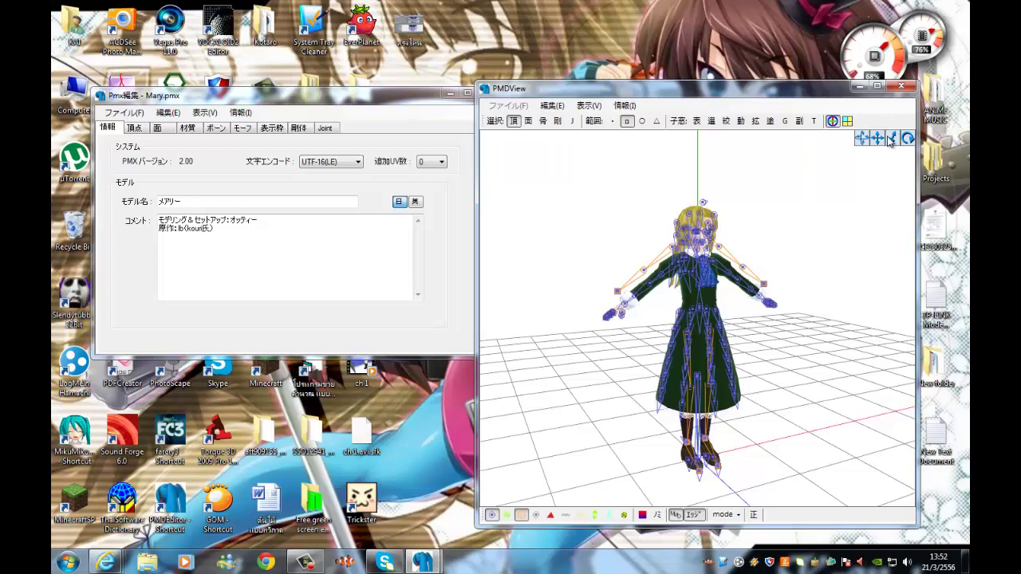
Examine the Mary model up close from the front in PMDView and move the Pmx editor window slightly
{"action": "left_click_drag", "start_coordinate": [891, 139], "coordinate": [860, 174]}
{"action": "left_click_drag", "start_coordinate": [875, 140], "coordinate": [875, 133]}
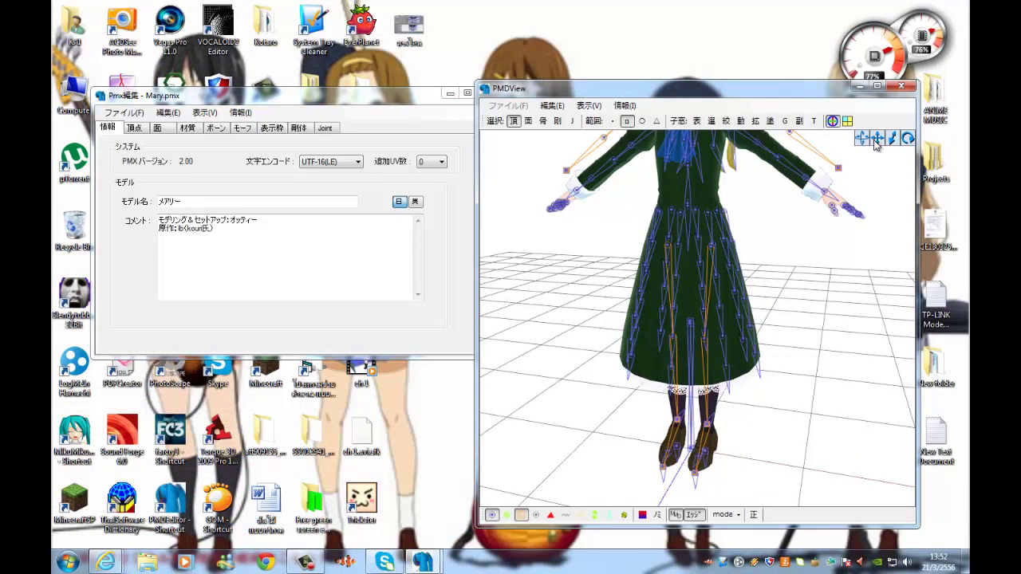
{"action": "right_click_drag", "start_coordinate": [715, 384], "coordinate": [676, 370]}
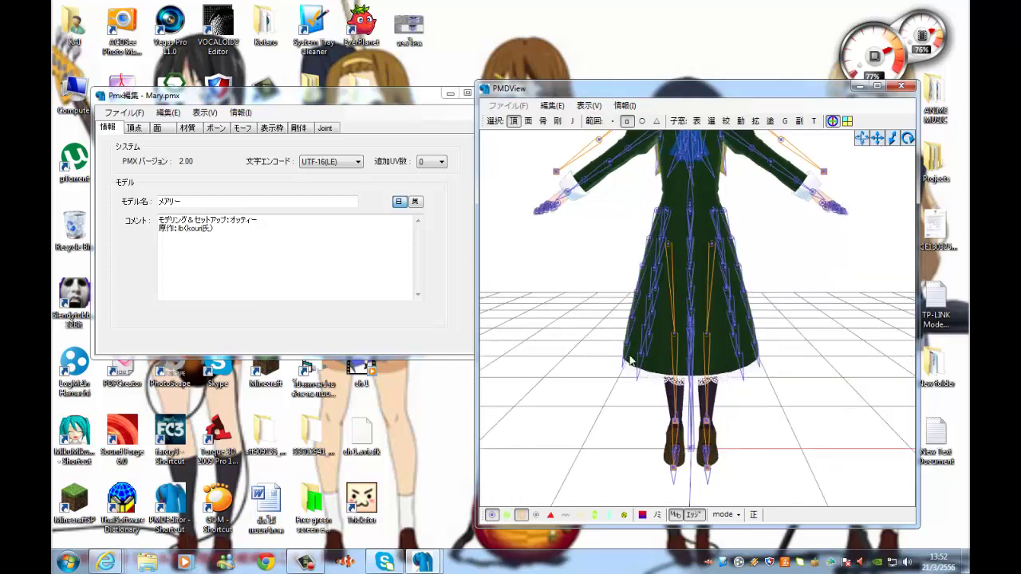
{"action": "left_click_drag", "start_coordinate": [231, 95], "coordinate": [243, 117]}
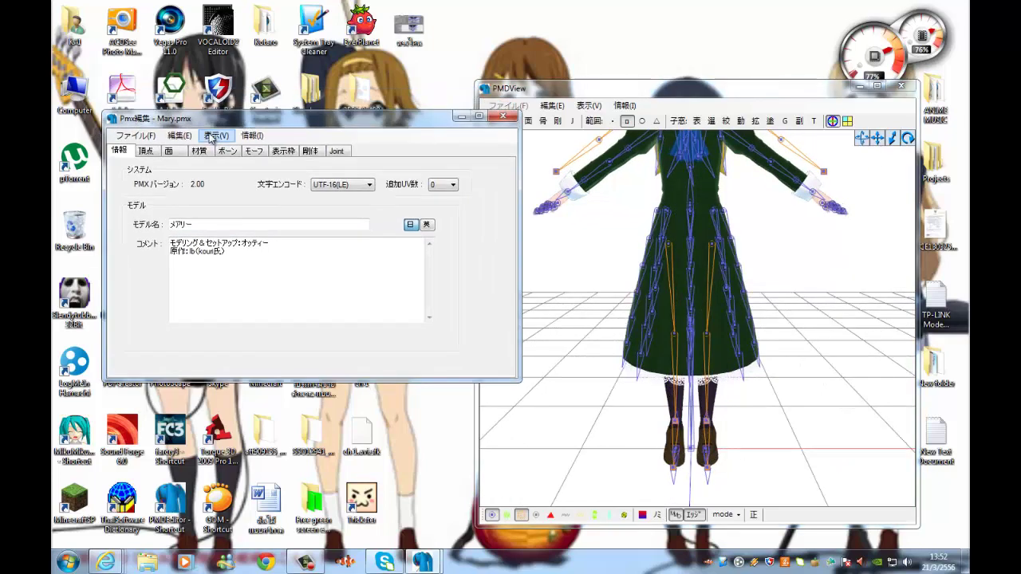
Look through Mary's material, bone, morph, face, vertex and general information data in the Pmx editor
{"action": "left_click", "coordinate": [201, 150]}
{"action": "left_click", "coordinate": [228, 152]}
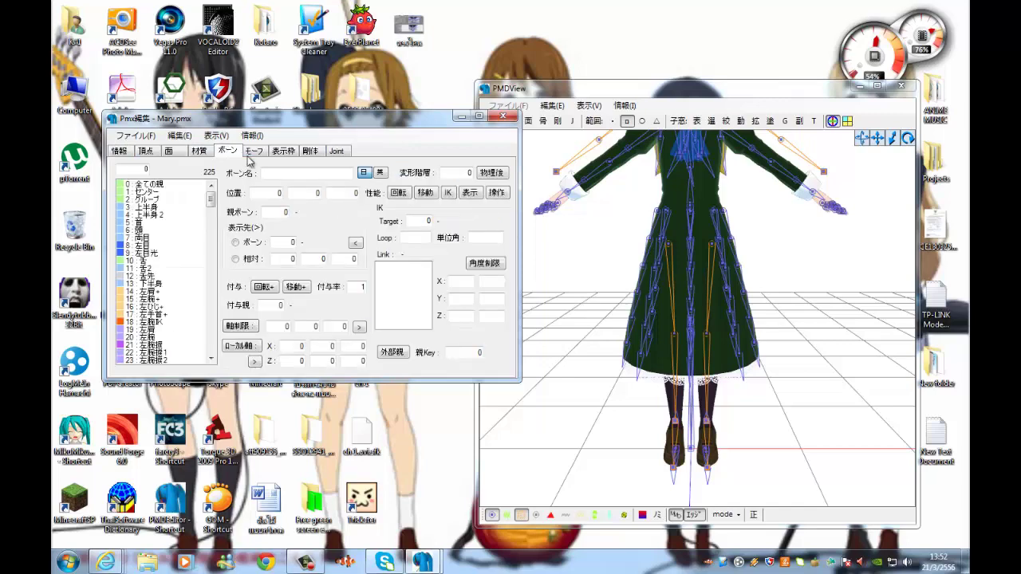
{"action": "left_click", "coordinate": [254, 151]}
{"action": "left_click", "coordinate": [237, 158]}
{"action": "left_click", "coordinate": [203, 155]}
{"action": "left_click", "coordinate": [174, 154]}
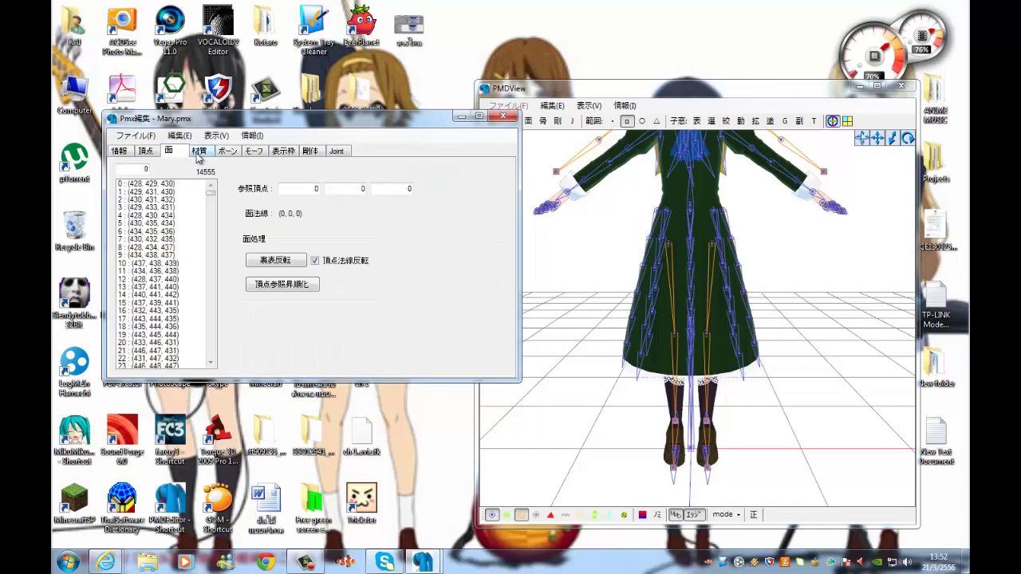
{"action": "left_click", "coordinate": [198, 156]}
{"action": "left_click", "coordinate": [168, 152]}
{"action": "left_click", "coordinate": [145, 151]}
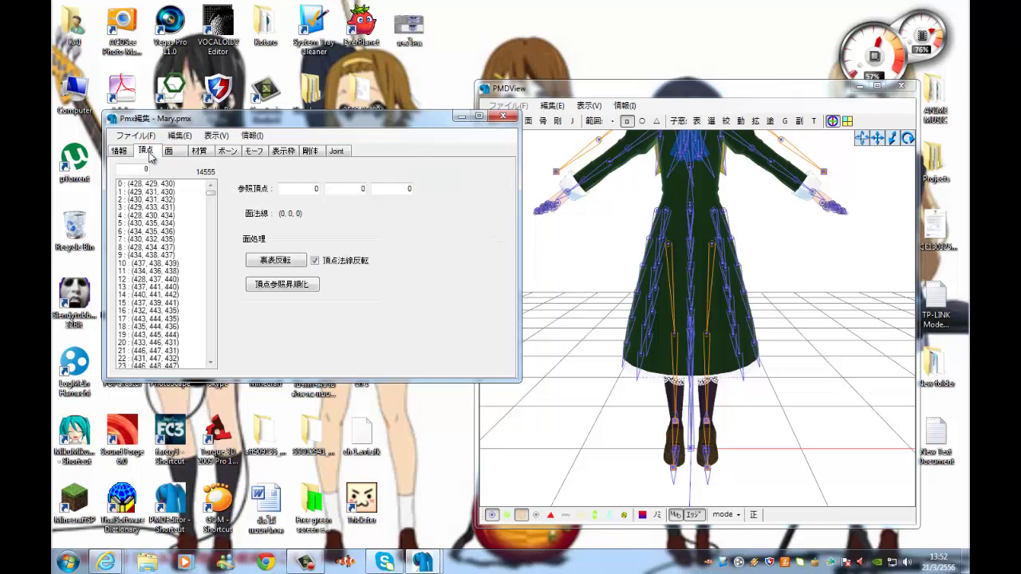
{"action": "left_click", "coordinate": [120, 152]}
Review Mary's material, bone, morph, display frame, rigid body and joint data in the Pmx editor
{"action": "left_click", "coordinate": [197, 154]}
{"action": "left_click", "coordinate": [229, 154]}
{"action": "left_click", "coordinate": [256, 154]}
{"action": "left_click", "coordinate": [281, 151]}
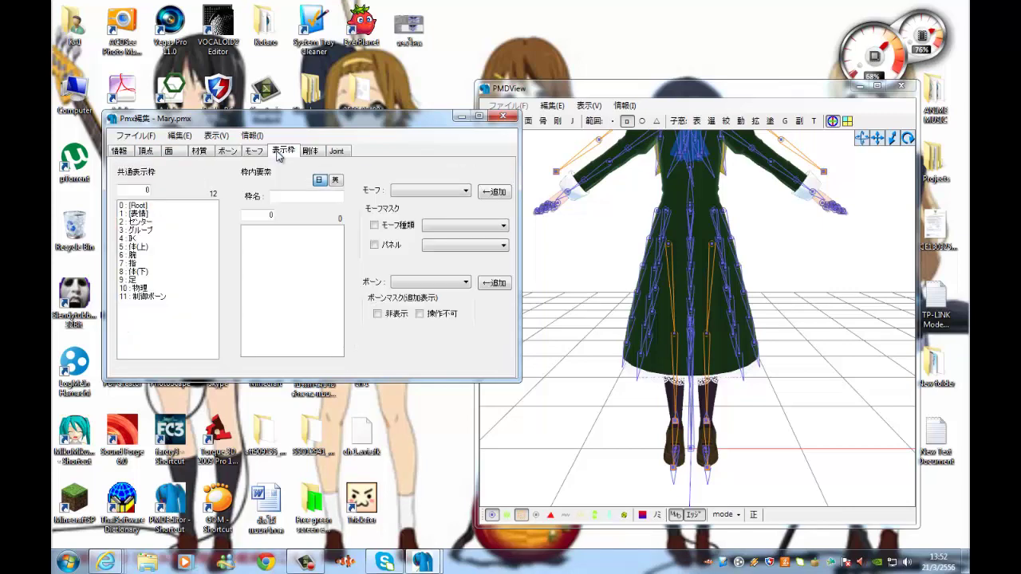
{"action": "left_click", "coordinate": [309, 152]}
{"action": "left_click", "coordinate": [334, 152]}
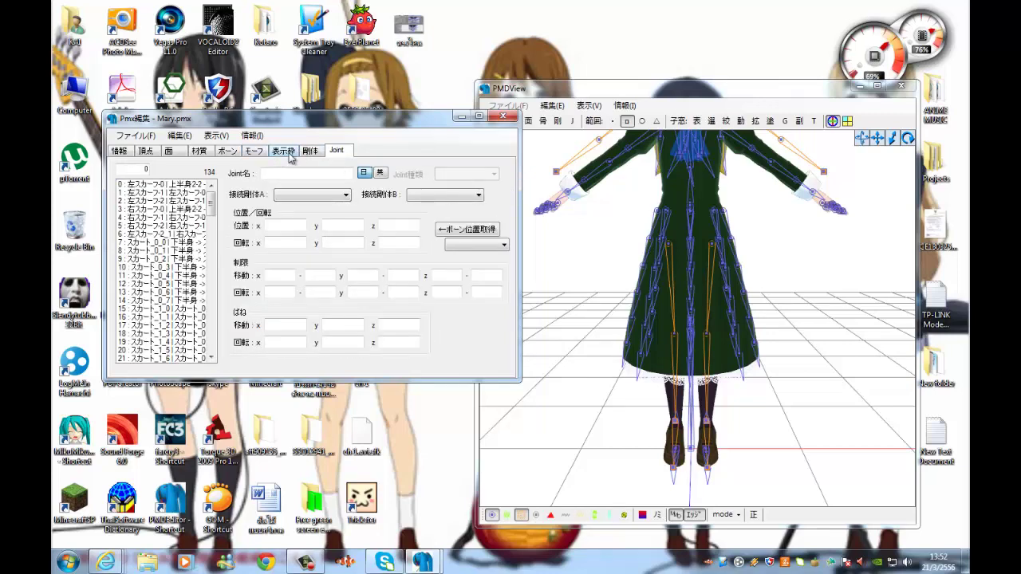
{"action": "left_click", "coordinate": [287, 153]}
{"action": "left_click", "coordinate": [254, 151]}
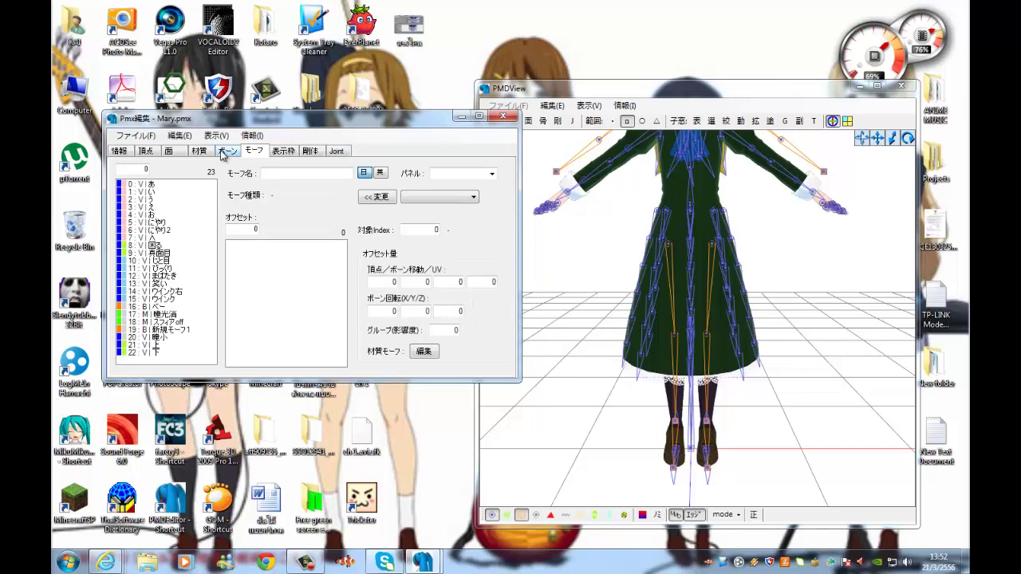
Inspect the グループ bone and the material list of Mary, and close PMDEditor
{"action": "left_click", "coordinate": [225, 151]}
{"action": "left_click", "coordinate": [167, 200]}
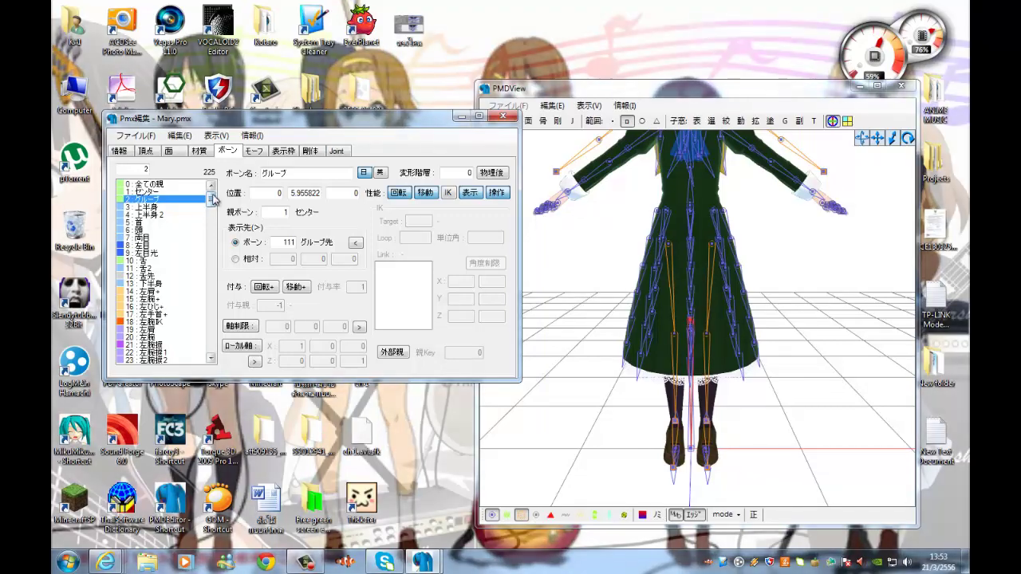
{"action": "left_click", "coordinate": [200, 153]}
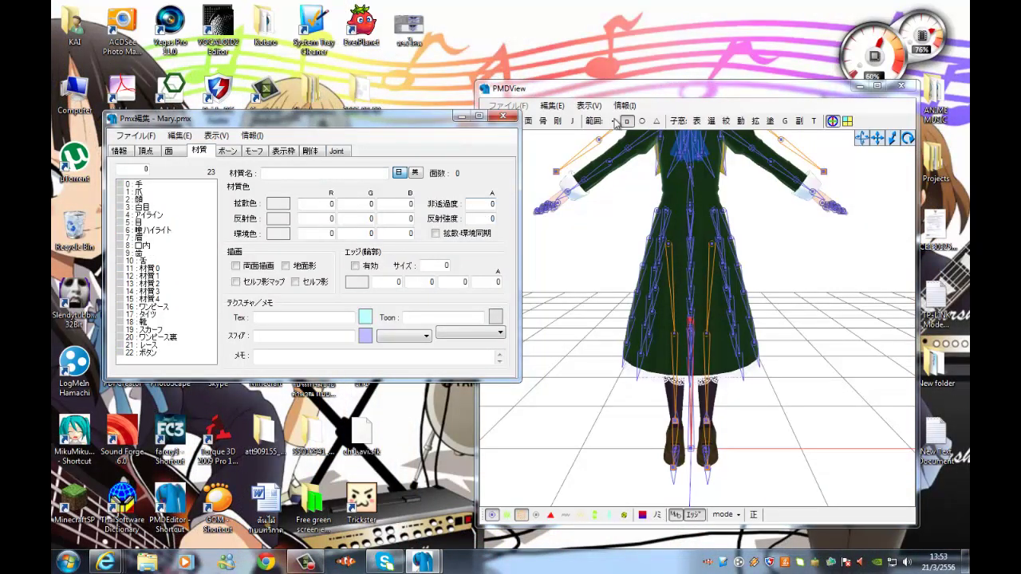
{"action": "key", "text": "alt+F4"}
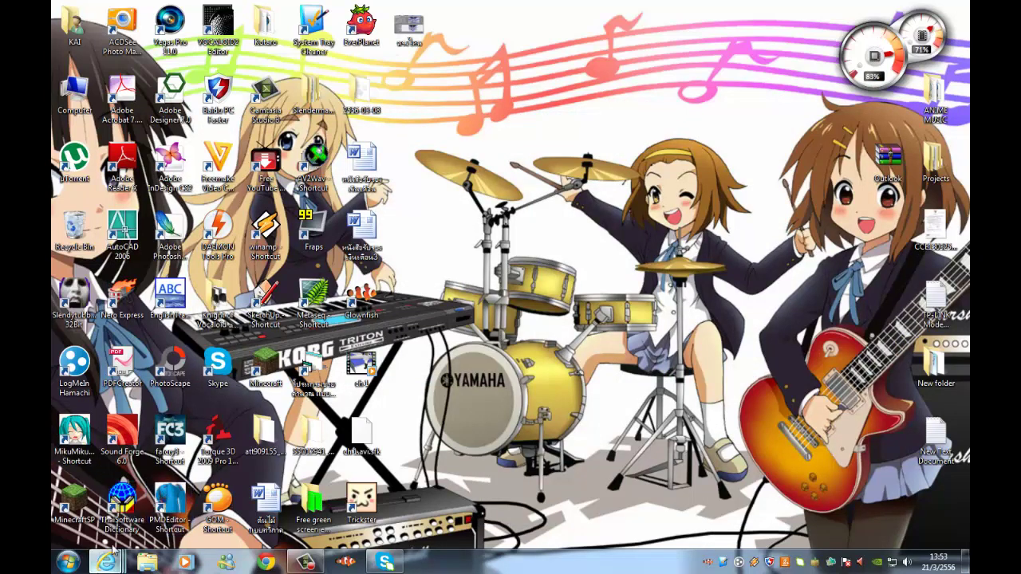
Switch to Internet Explorer and look over the open Facebook page
{"action": "mouse_move", "coordinate": [105, 562]}
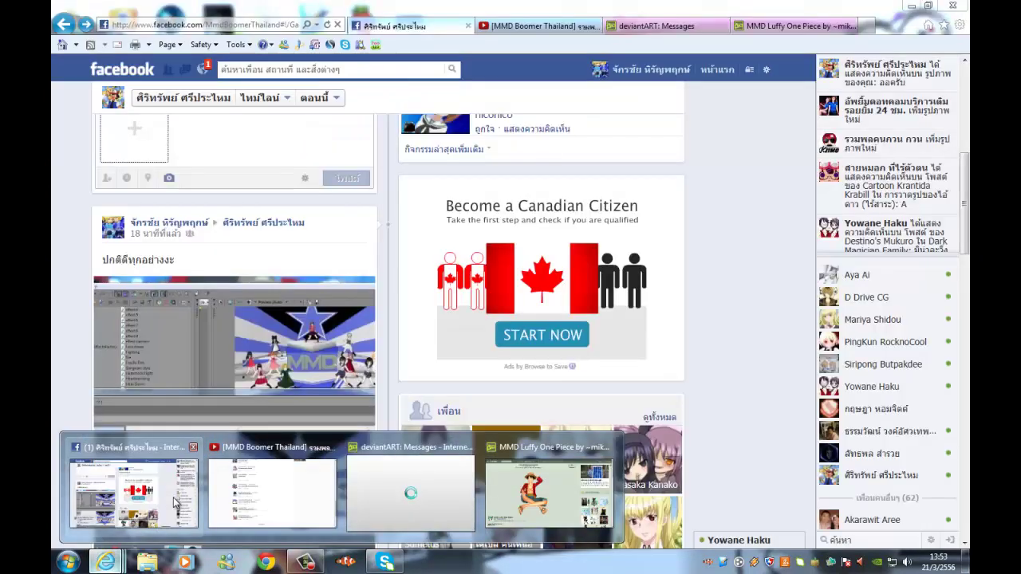
{"action": "left_click", "coordinate": [175, 501]}
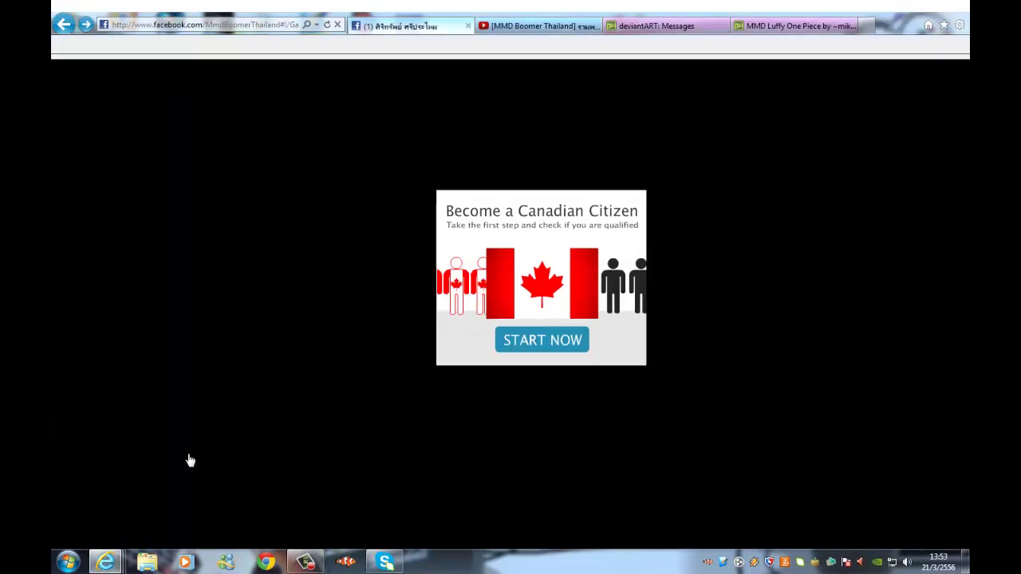
{"action": "scroll", "coordinate": [252, 235], "scroll_direction": "down", "scroll_amount": 2}
{"action": "scroll", "coordinate": [252, 235], "scroll_direction": "up", "scroll_amount": 6}
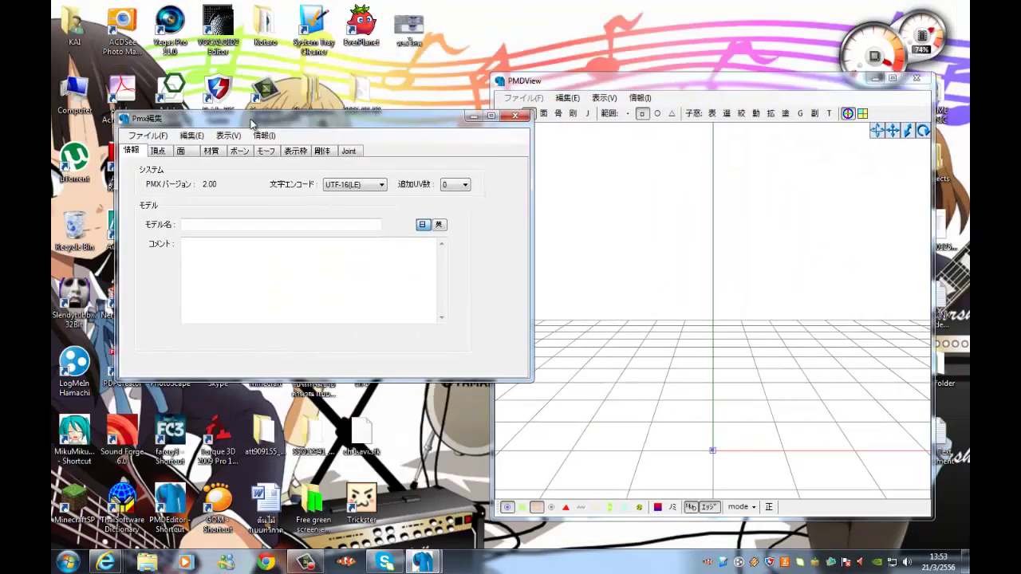
Start opening a model file and browse on drive D to MikuMikuDance Thai v739 E2, UserFile, Model
{"action": "left_click", "coordinate": [148, 135]}
{"action": "left_click", "coordinate": [169, 163]}
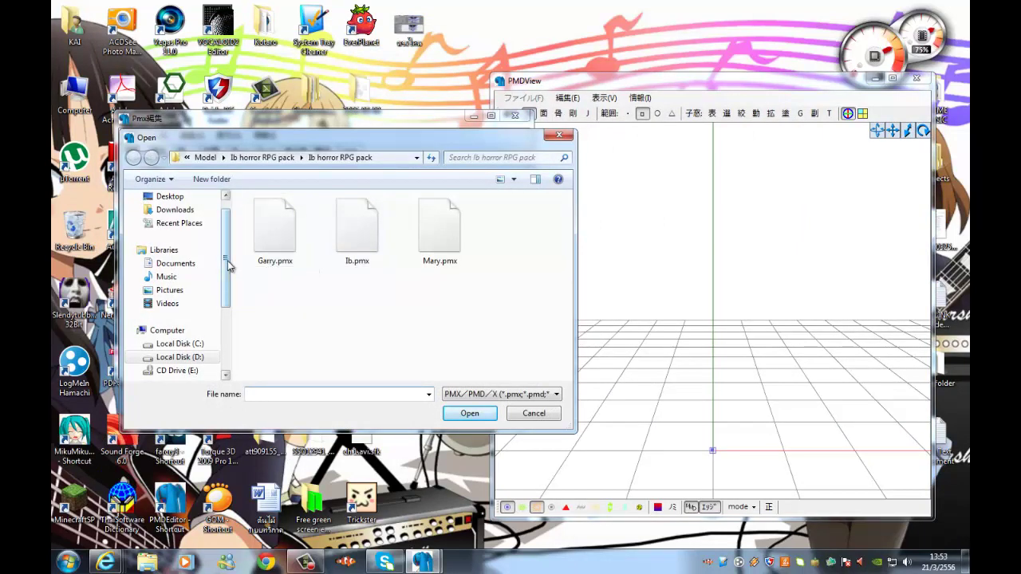
{"action": "scroll", "coordinate": [228, 266], "scroll_direction": "down", "scroll_amount": 3}
{"action": "left_click", "coordinate": [199, 268]}
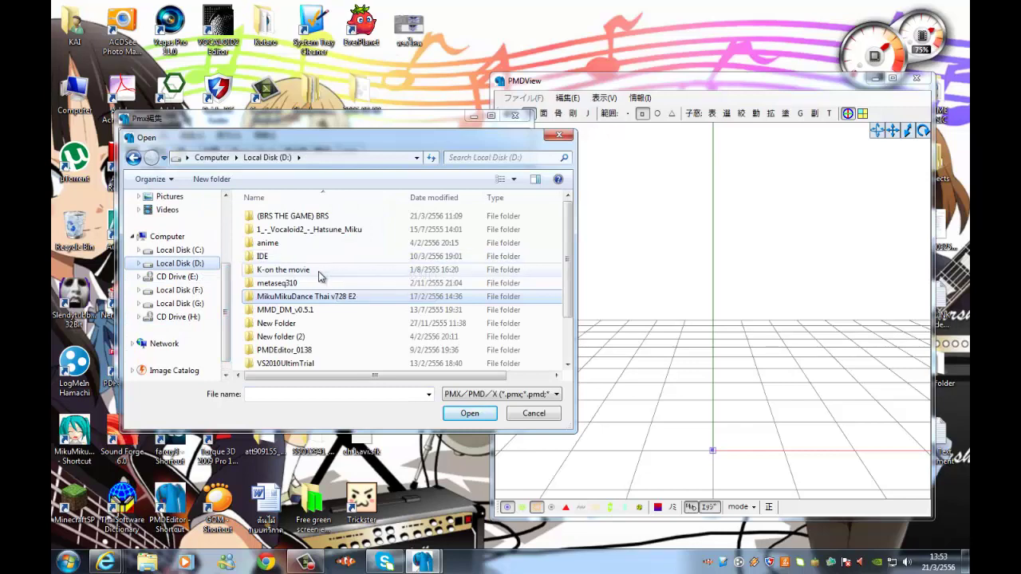
{"action": "double_click", "coordinate": [303, 297]}
{"action": "double_click", "coordinate": [319, 217]}
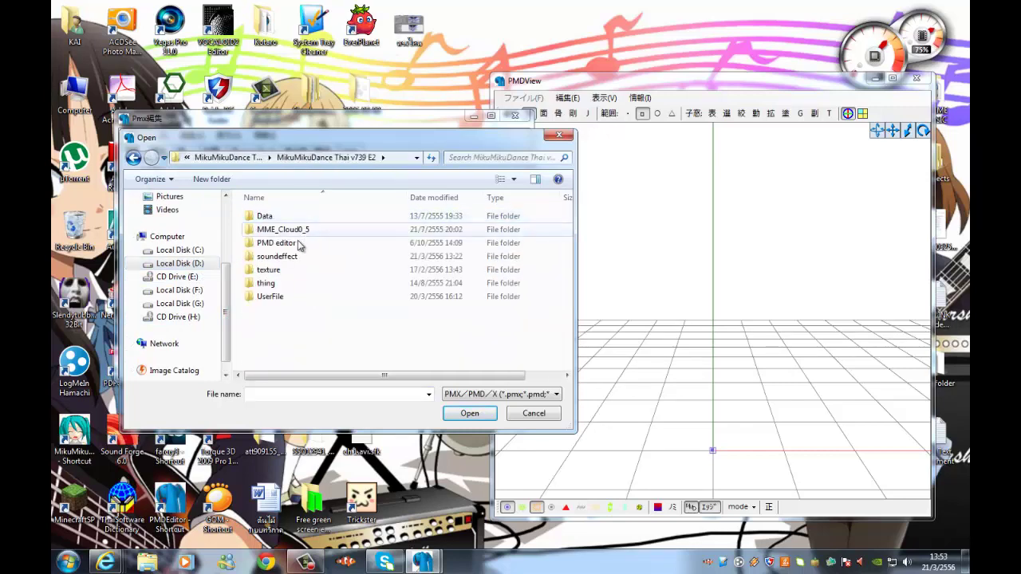
{"action": "double_click", "coordinate": [294, 296]}
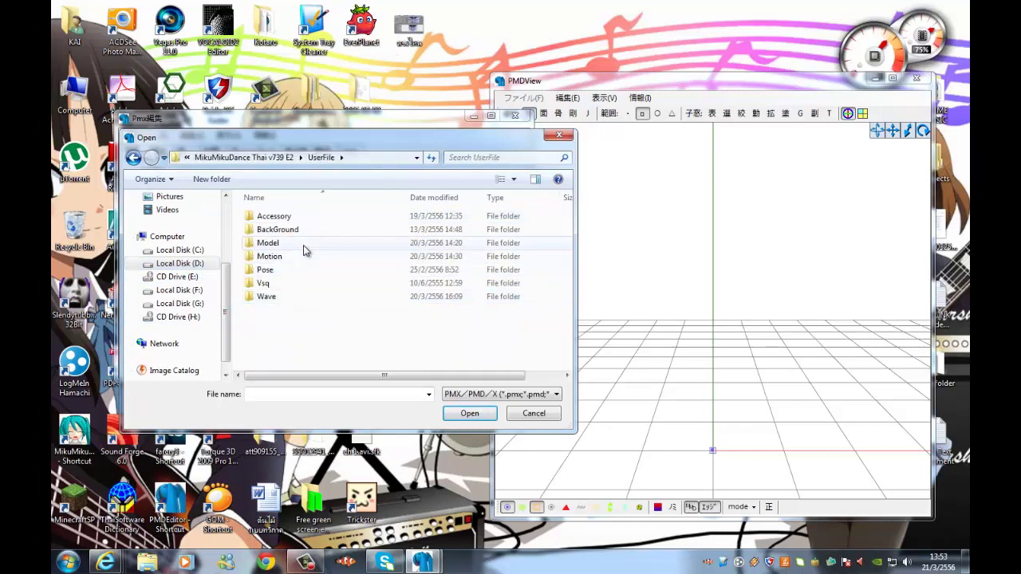
{"action": "double_click", "coordinate": [303, 246]}
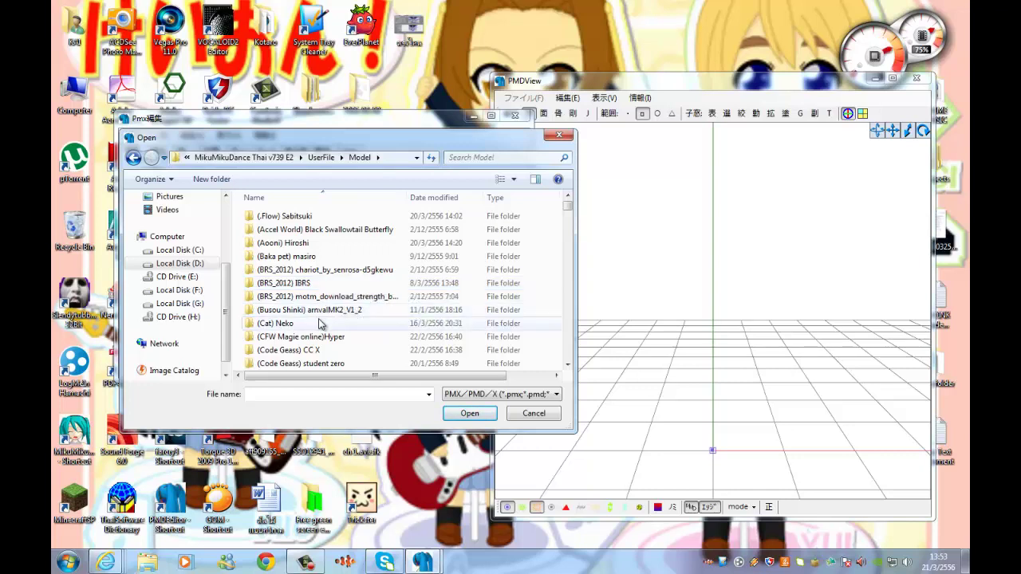
Search the Model folder for a model to load and check the contents of the (Touhou) Reima folder
{"action": "scroll", "coordinate": [329, 339], "scroll_direction": "down", "scroll_amount": 1}
{"action": "scroll", "coordinate": [335, 319], "scroll_direction": "down", "scroll_amount": 1}
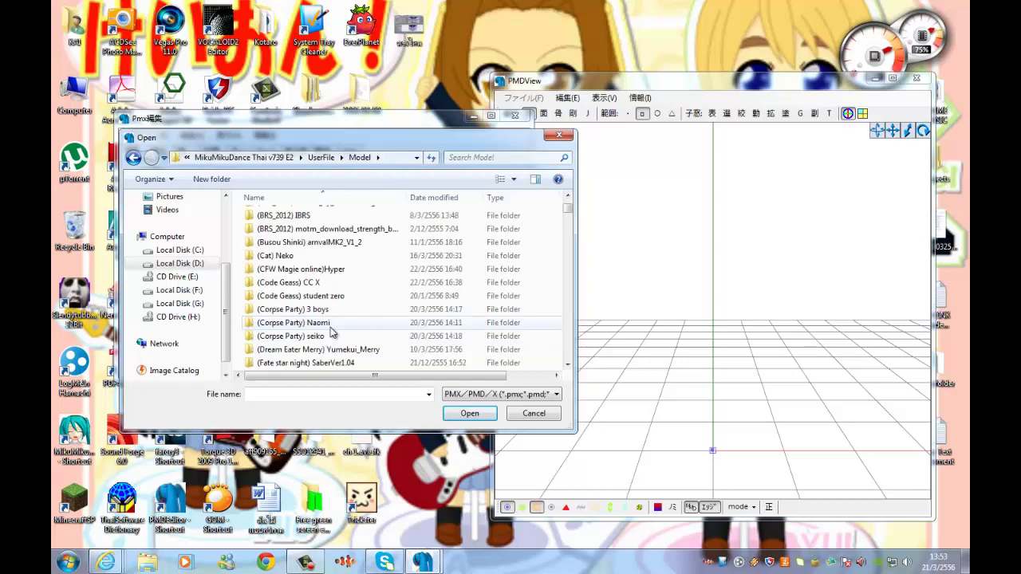
{"action": "scroll", "coordinate": [339, 314], "scroll_direction": "down", "scroll_amount": 3}
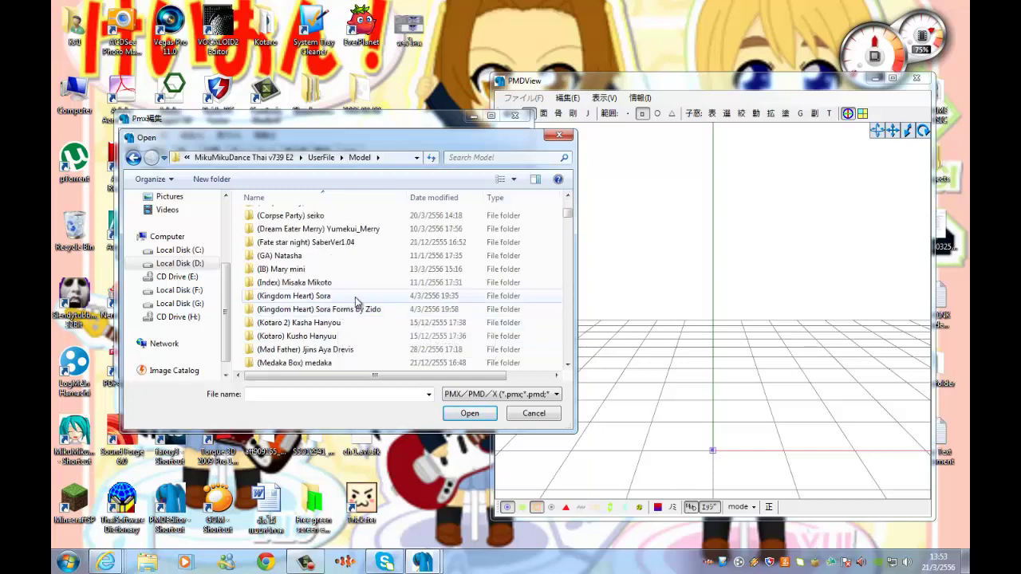
{"action": "scroll", "coordinate": [360, 302], "scroll_direction": "down", "scroll_amount": 1}
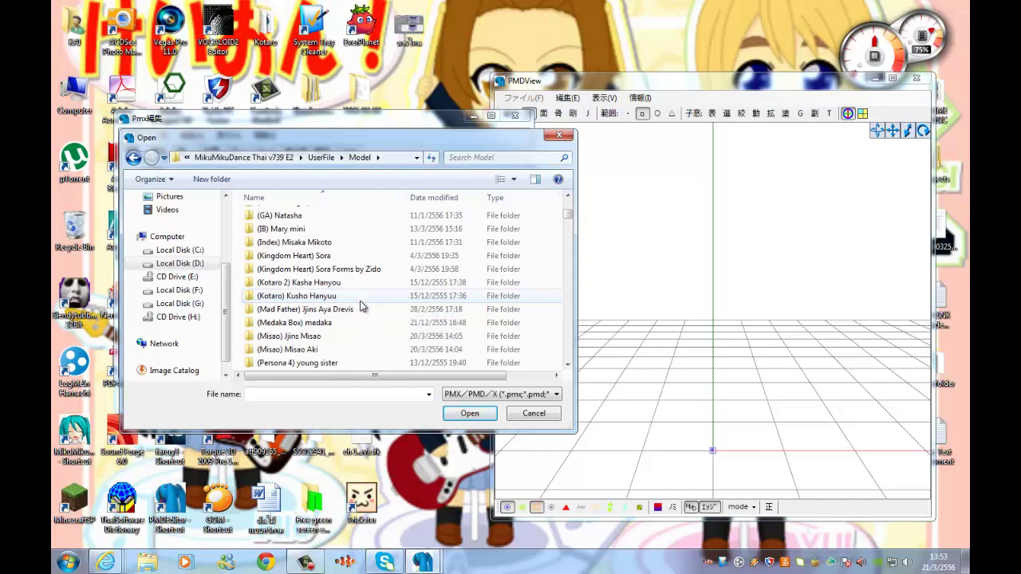
{"action": "scroll", "coordinate": [360, 306], "scroll_direction": "down", "scroll_amount": 1}
{"action": "scroll", "coordinate": [354, 320], "scroll_direction": "down", "scroll_amount": 4}
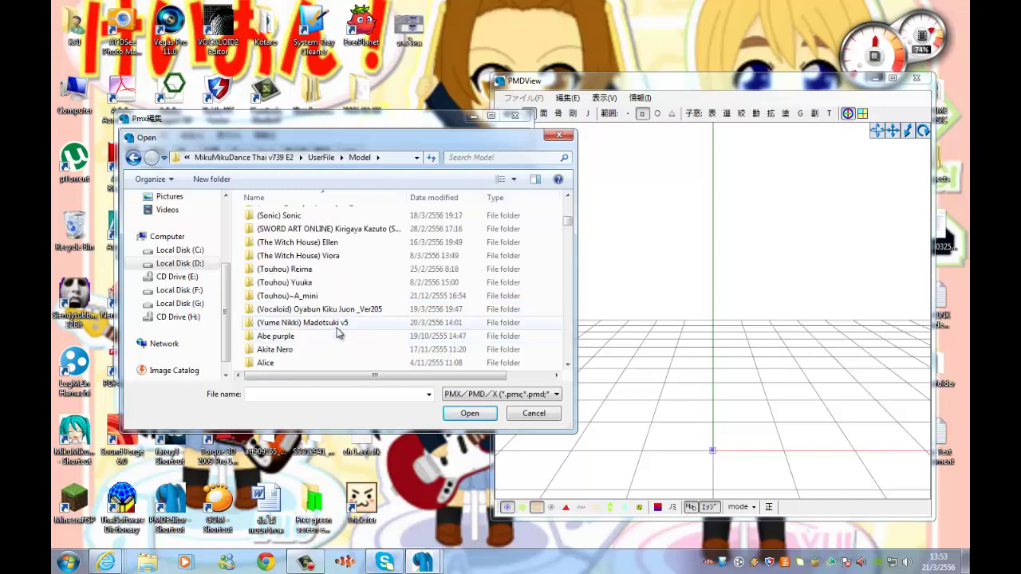
{"action": "double_click", "coordinate": [329, 272]}
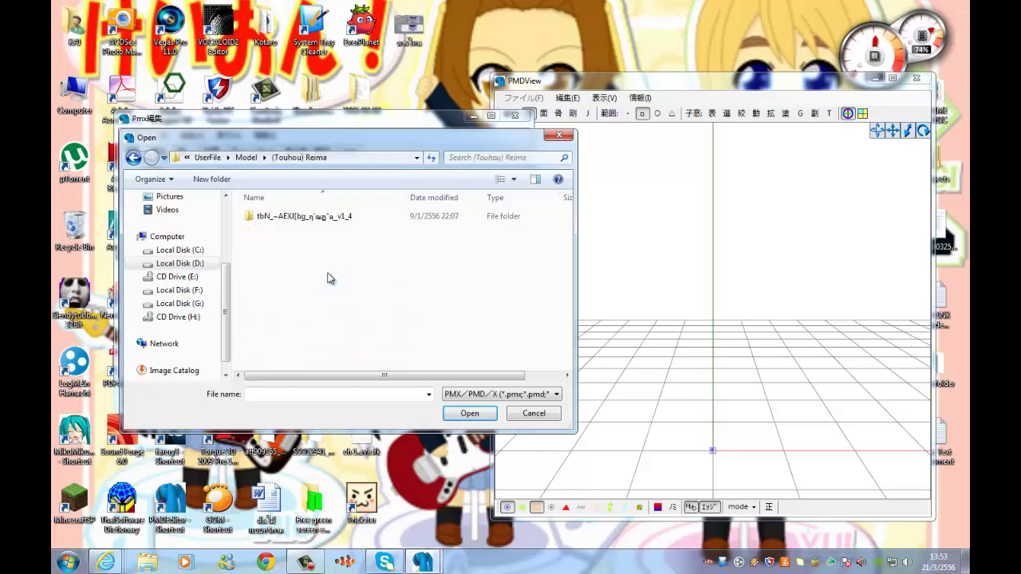
{"action": "left_click", "coordinate": [134, 158]}
Check the (Touhou) Yuuka folder and the first two subfolders of —Hver1,2 for a model file
{"action": "scroll", "coordinate": [322, 335], "scroll_direction": "down", "scroll_amount": 4}
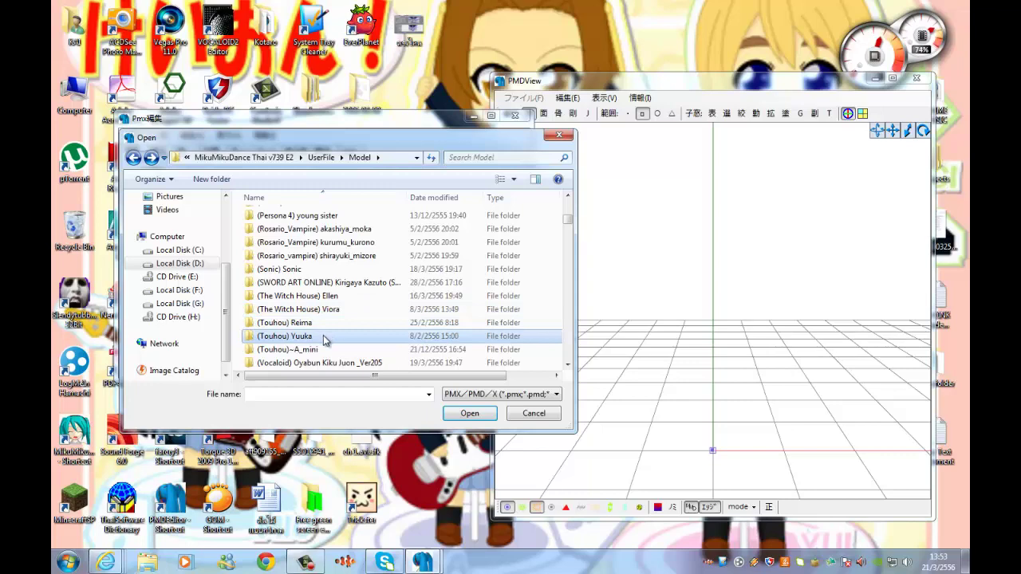
{"action": "double_click", "coordinate": [323, 337]}
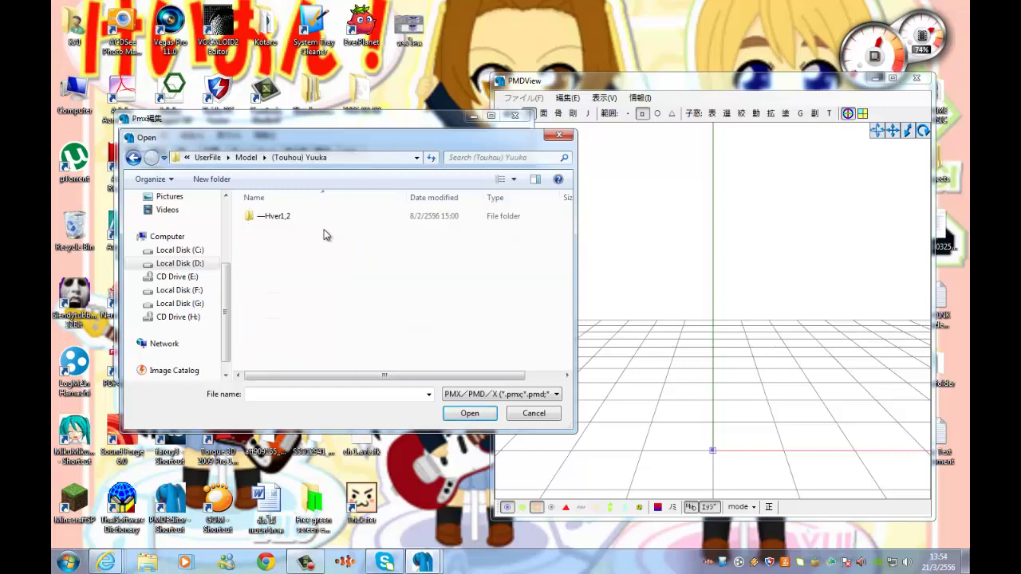
{"action": "double_click", "coordinate": [323, 217]}
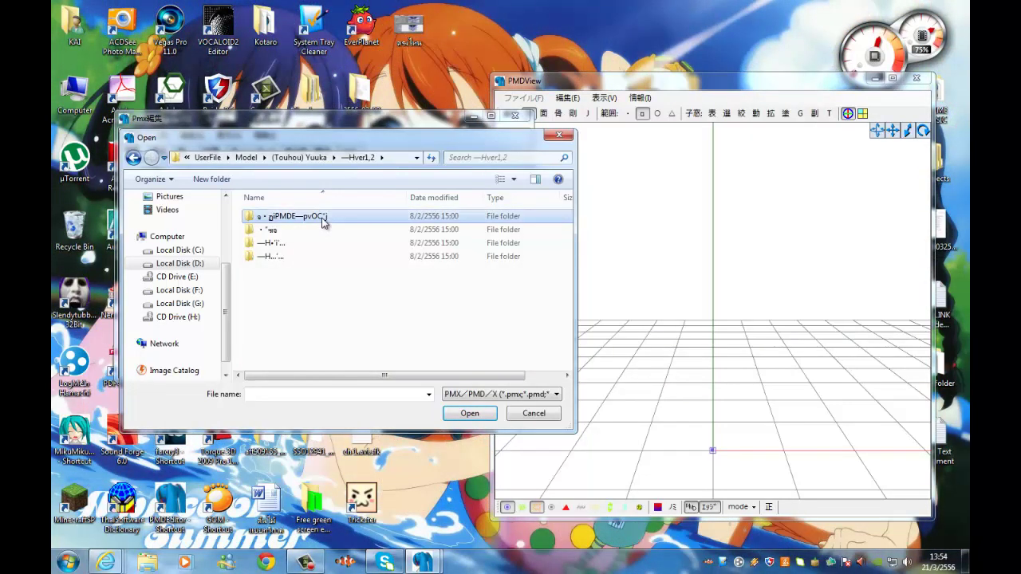
{"action": "double_click", "coordinate": [323, 219]}
{"action": "left_click", "coordinate": [134, 158]}
{"action": "double_click", "coordinate": [314, 230]}
{"action": "left_click", "coordinate": [134, 158]}
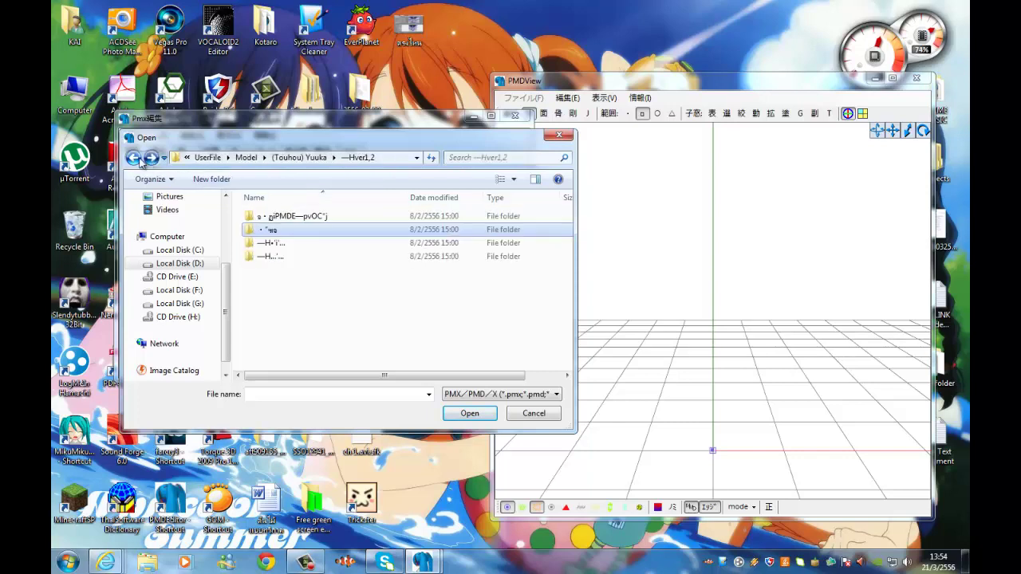
Return to the UserFile Model folder of MikuMikuDance Thai v739 E2, starting from Local Disk (D:)
{"action": "left_click", "coordinate": [159, 263]}
{"action": "scroll", "coordinate": [313, 284], "scroll_direction": "down", "scroll_amount": 2}
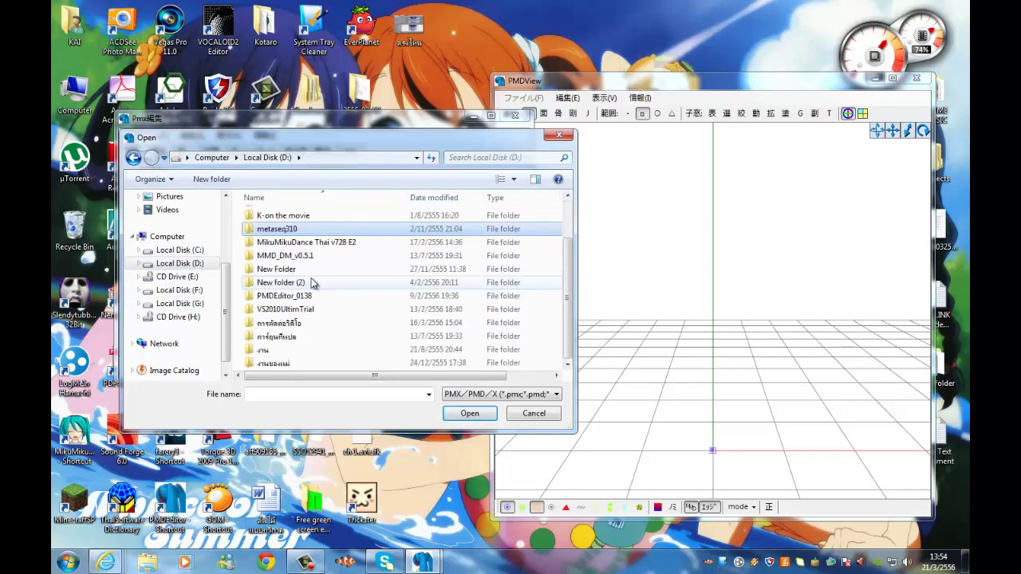
{"action": "double_click", "coordinate": [307, 242]}
{"action": "double_click", "coordinate": [310, 215]}
{"action": "double_click", "coordinate": [270, 296]}
{"action": "double_click", "coordinate": [285, 242]}
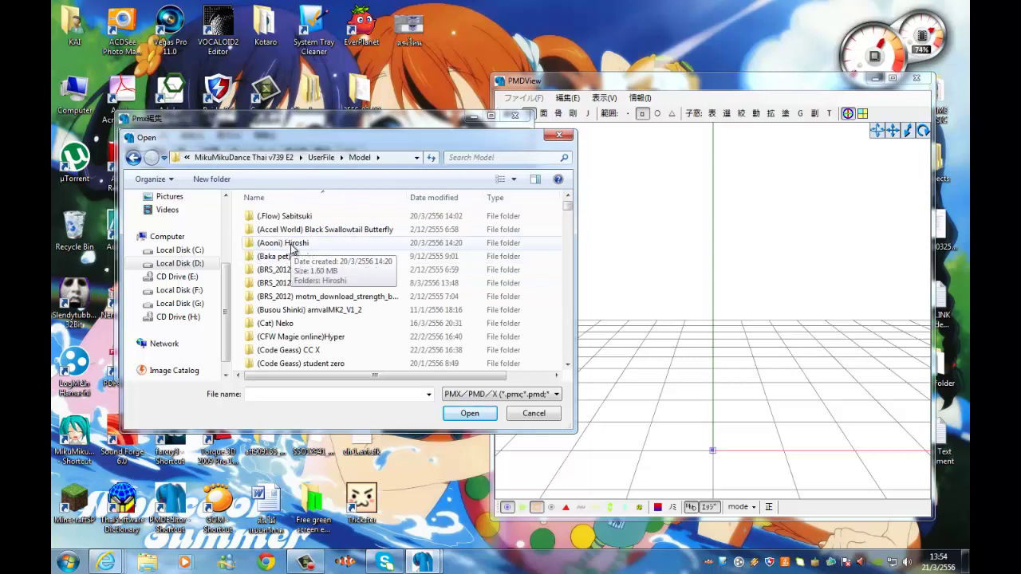
Look through the rest of the Model folder for a suitable model and check the contents of the pmd_mio folder
{"action": "left_click", "coordinate": [292, 246]}
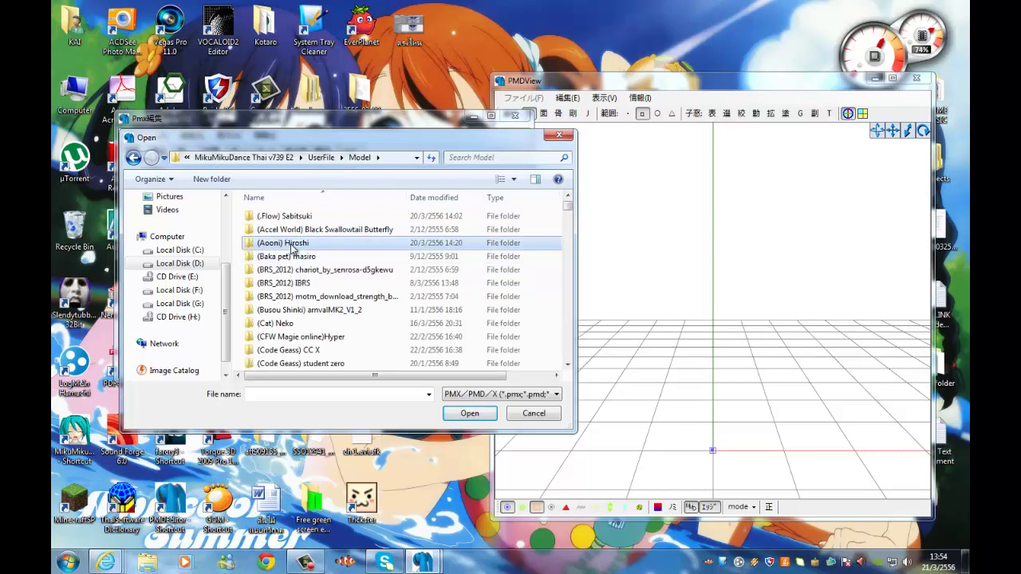
{"action": "left_click_drag", "start_coordinate": [567, 217], "coordinate": [566, 326]}
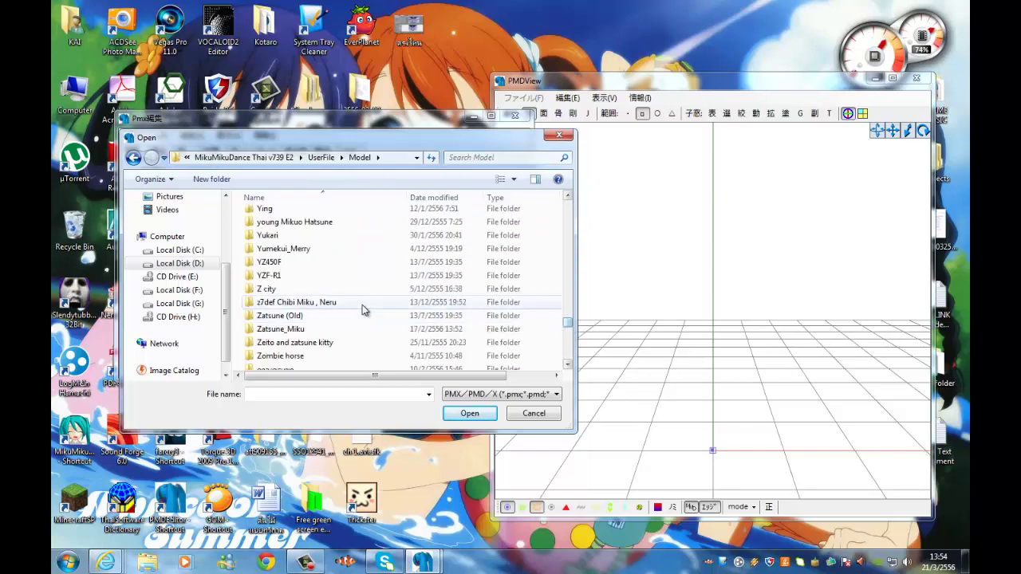
{"action": "scroll", "coordinate": [361, 307], "scroll_direction": "up", "scroll_amount": 2}
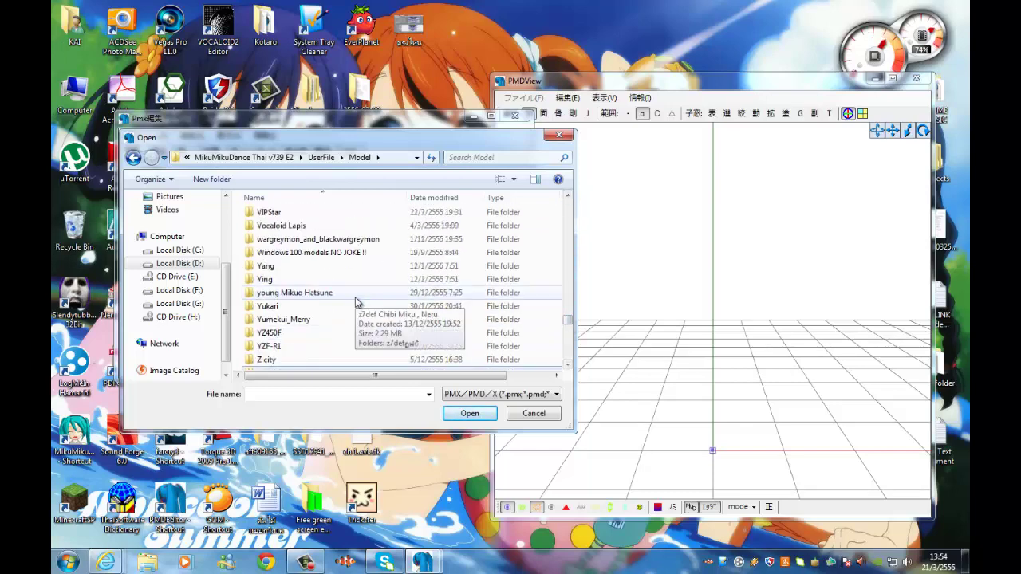
{"action": "scroll", "coordinate": [357, 302], "scroll_direction": "up", "scroll_amount": 5}
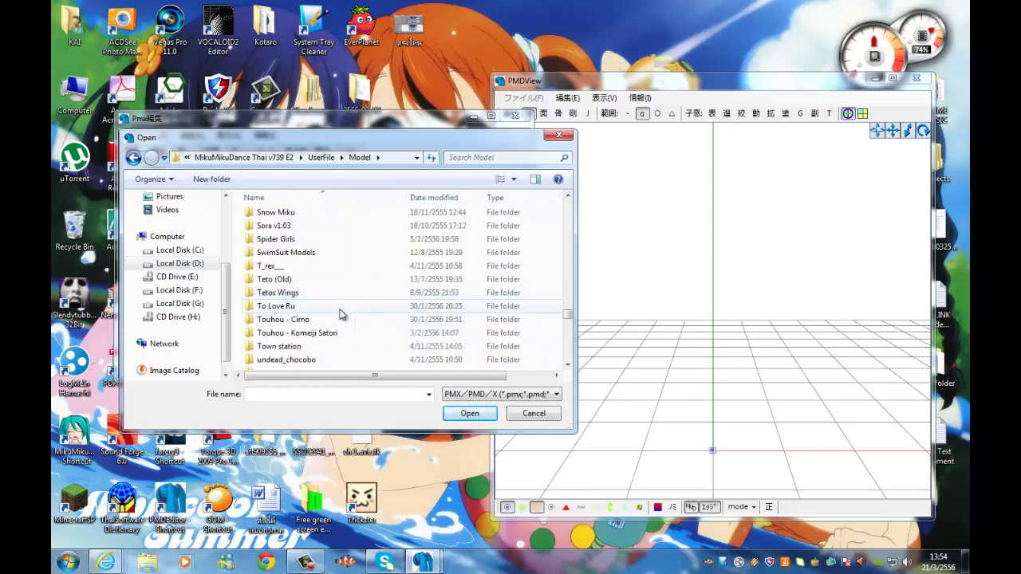
{"action": "scroll", "coordinate": [340, 314], "scroll_direction": "up", "scroll_amount": 1}
{"action": "scroll", "coordinate": [340, 315], "scroll_direction": "up", "scroll_amount": 2}
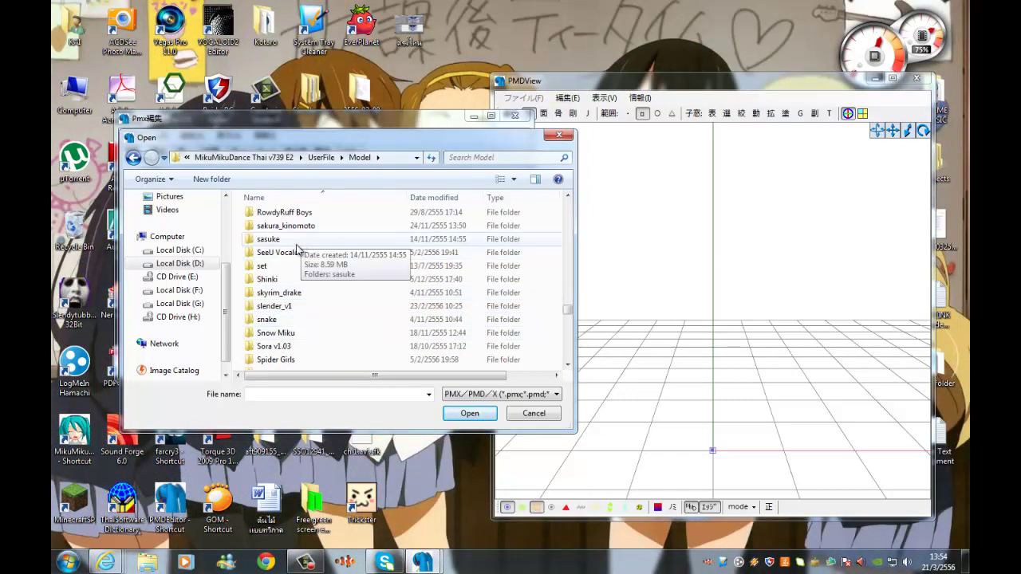
{"action": "scroll", "coordinate": [297, 248], "scroll_direction": "up", "scroll_amount": 1}
{"action": "scroll", "coordinate": [281, 256], "scroll_direction": "up", "scroll_amount": 1}
{"action": "scroll", "coordinate": [281, 256], "scroll_direction": "up", "scroll_amount": 2}
{"action": "scroll", "coordinate": [283, 264], "scroll_direction": "up", "scroll_amount": 1}
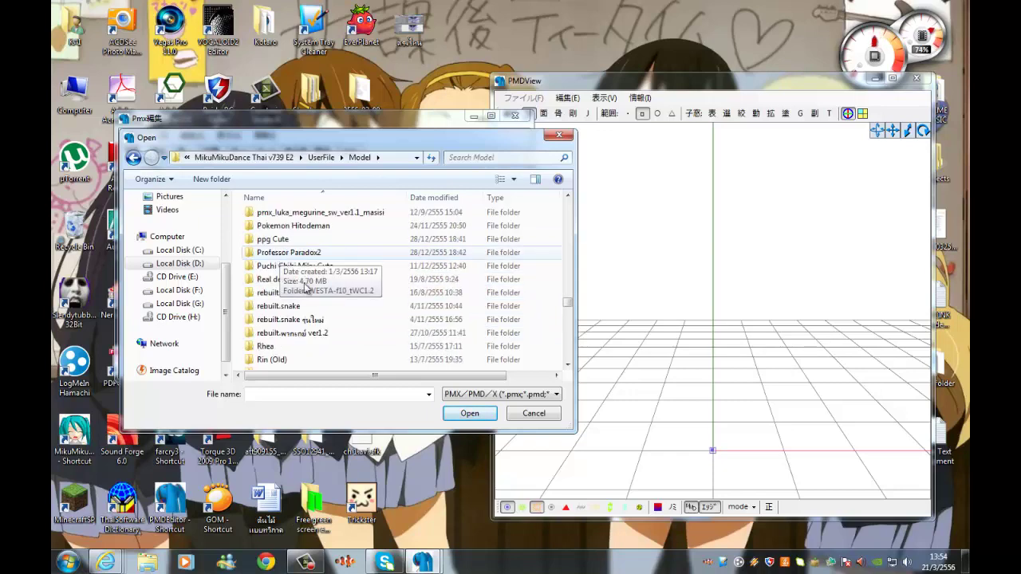
{"action": "scroll", "coordinate": [295, 279], "scroll_direction": "up", "scroll_amount": 1}
{"action": "scroll", "coordinate": [296, 281], "scroll_direction": "up", "scroll_amount": 1}
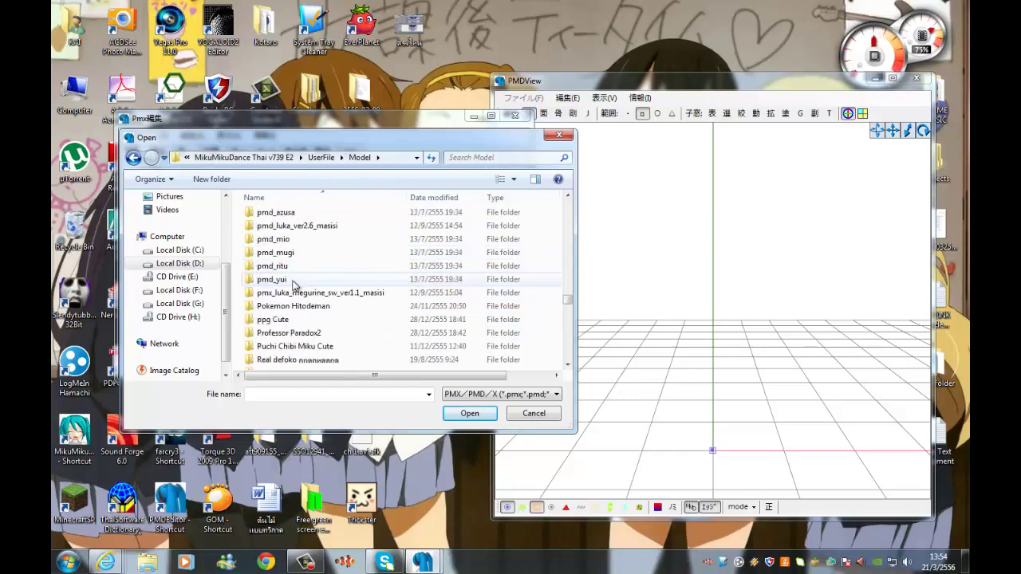
{"action": "scroll", "coordinate": [292, 285], "scroll_direction": "down", "scroll_amount": 1}
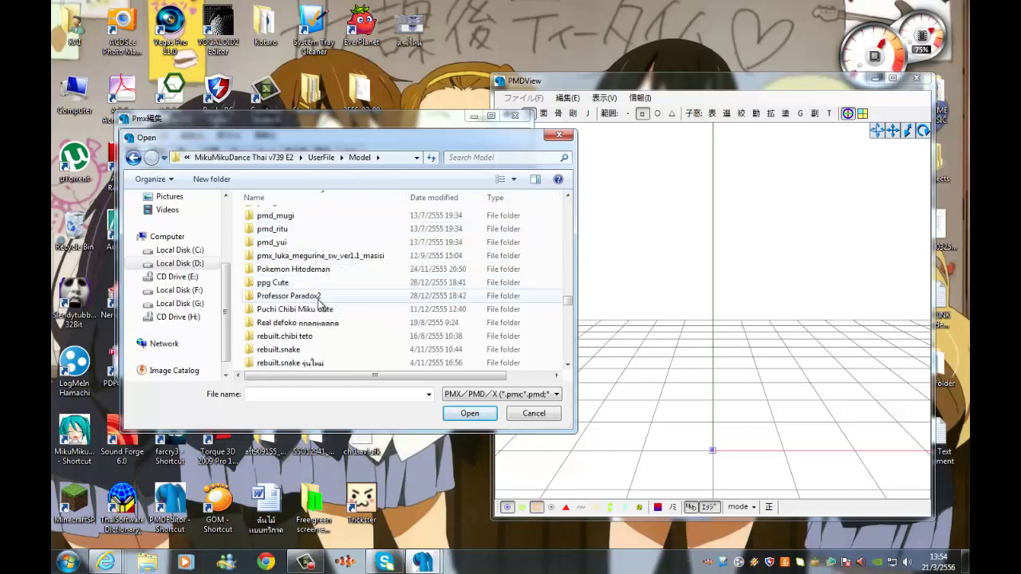
{"action": "scroll", "coordinate": [319, 263], "scroll_direction": "up", "scroll_amount": 1}
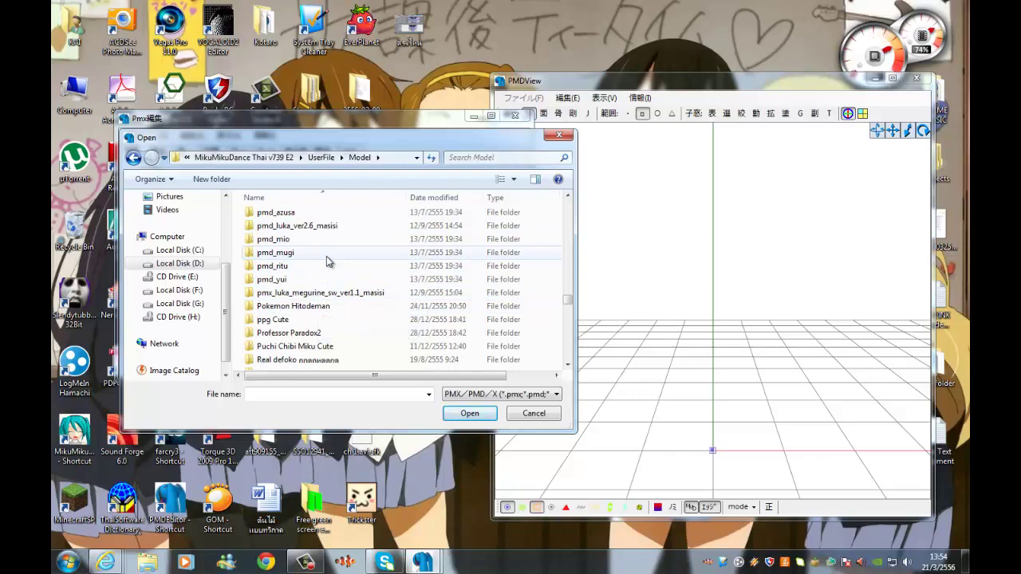
{"action": "double_click", "coordinate": [310, 239]}
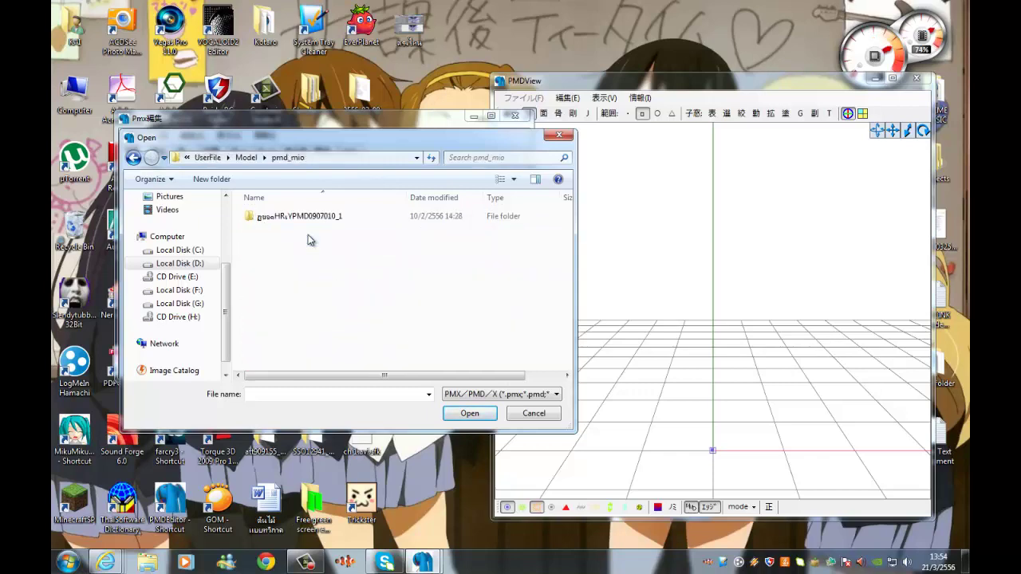
{"action": "left_click", "coordinate": [133, 158]}
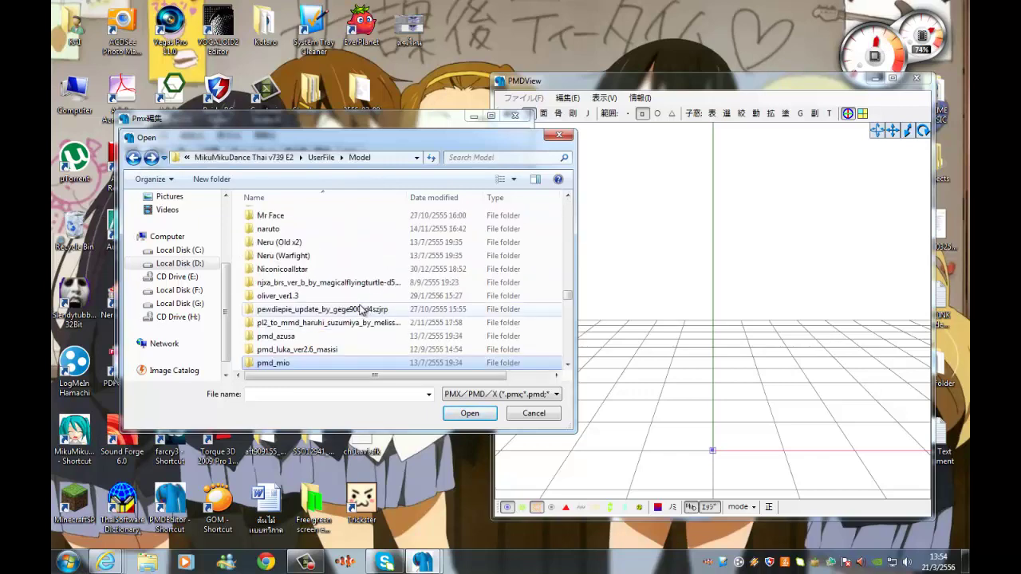
Open the model luka_ver2.6_masisi.pmd from the pmd_luka_ver2.6_masisi folder
{"action": "left_click", "coordinate": [320, 310]}
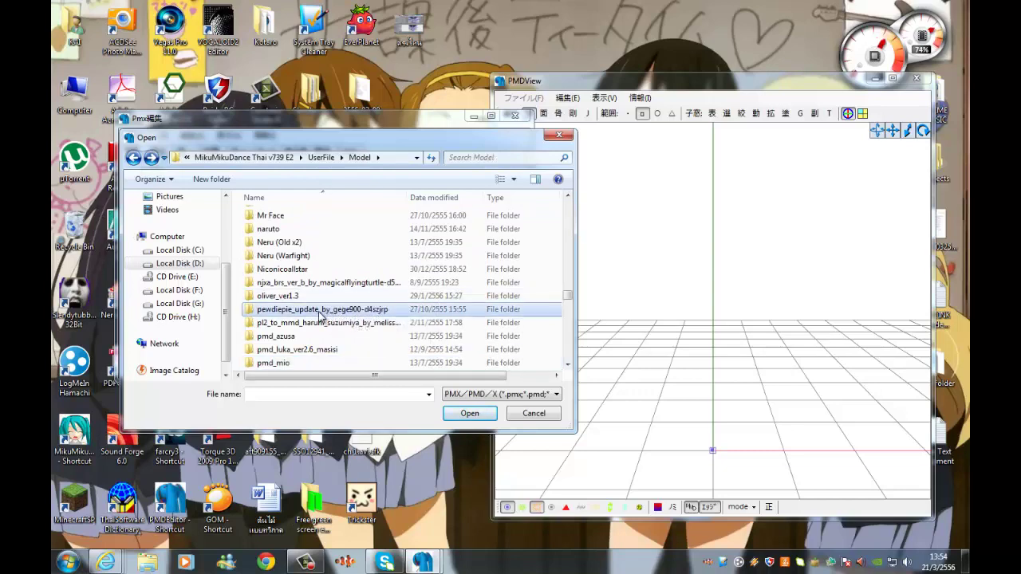
{"action": "scroll", "coordinate": [320, 315], "scroll_direction": "up", "scroll_amount": 2}
{"action": "scroll", "coordinate": [320, 315], "scroll_direction": "down", "scroll_amount": 3}
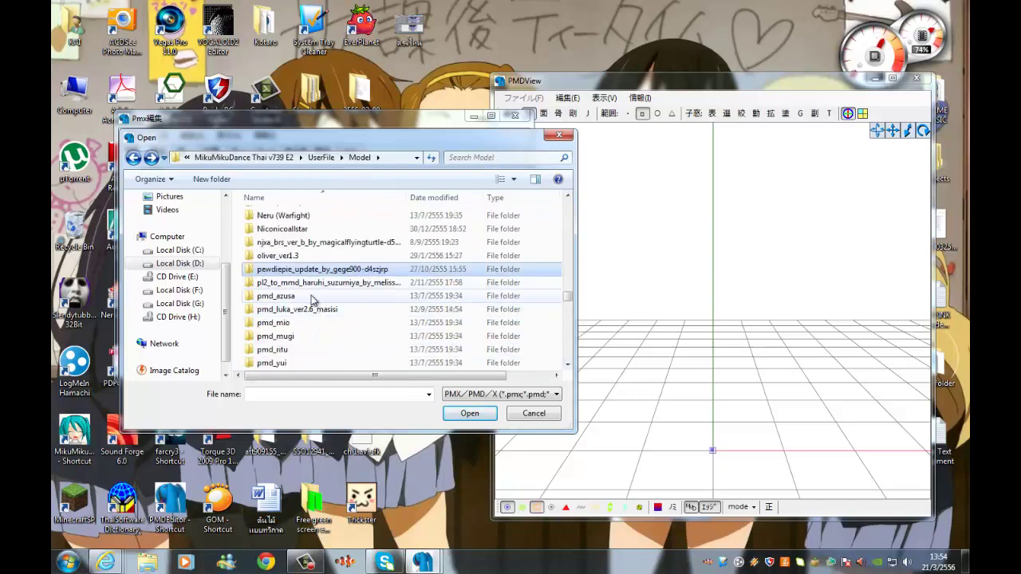
{"action": "double_click", "coordinate": [328, 311]}
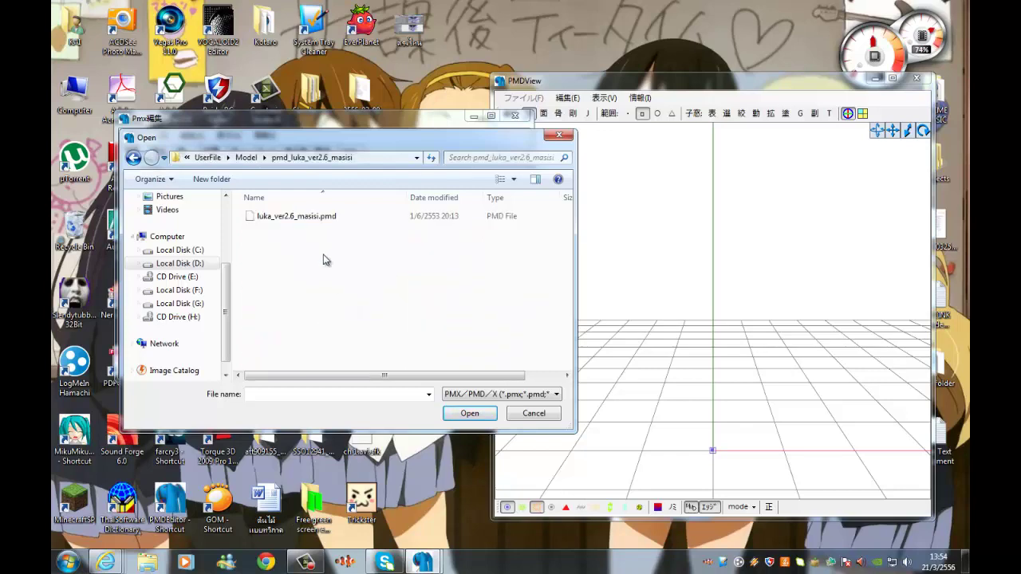
{"action": "left_click", "coordinate": [324, 216]}
{"action": "left_click", "coordinate": [471, 415]}
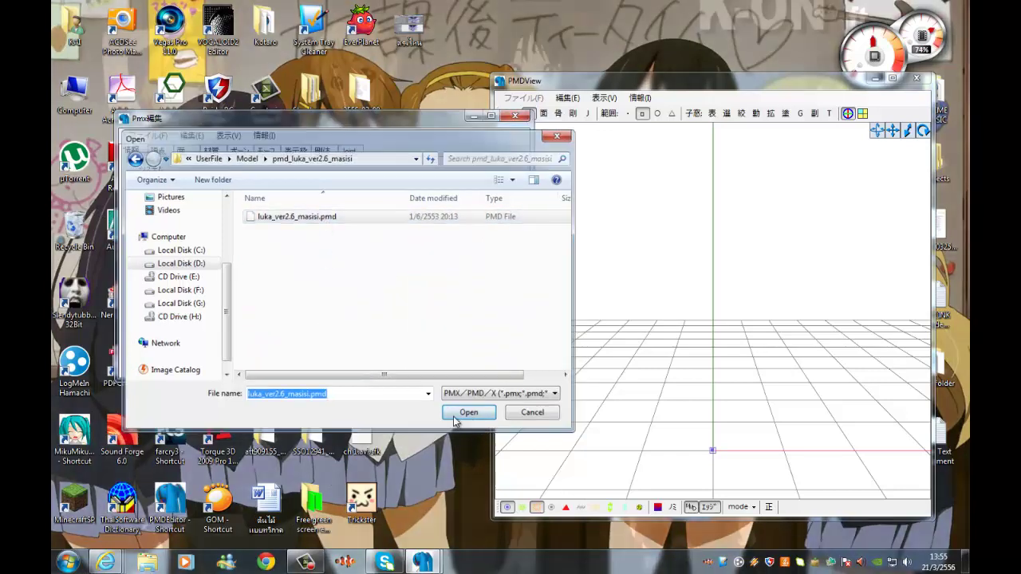
Examine the loaded Luka model from different angles and reposition the model data window beside the 3D view
{"action": "mouse_move", "coordinate": [591, 313]}
{"action": "right_mouse_down"}
{"action": "mouse_move", "coordinate": [557, 322]}
{"action": "mouse_move", "coordinate": [620, 315]}
{"action": "mouse_move", "coordinate": [458, 500]}
{"action": "mouse_move", "coordinate": [629, 275]}
{"action": "mouse_move", "coordinate": [615, 273]}
{"action": "mouse_move", "coordinate": [678, 257]}
{"action": "right_mouse_up"}
{"action": "scroll", "coordinate": [675, 256], "scroll_direction": "up", "scroll_amount": 5}
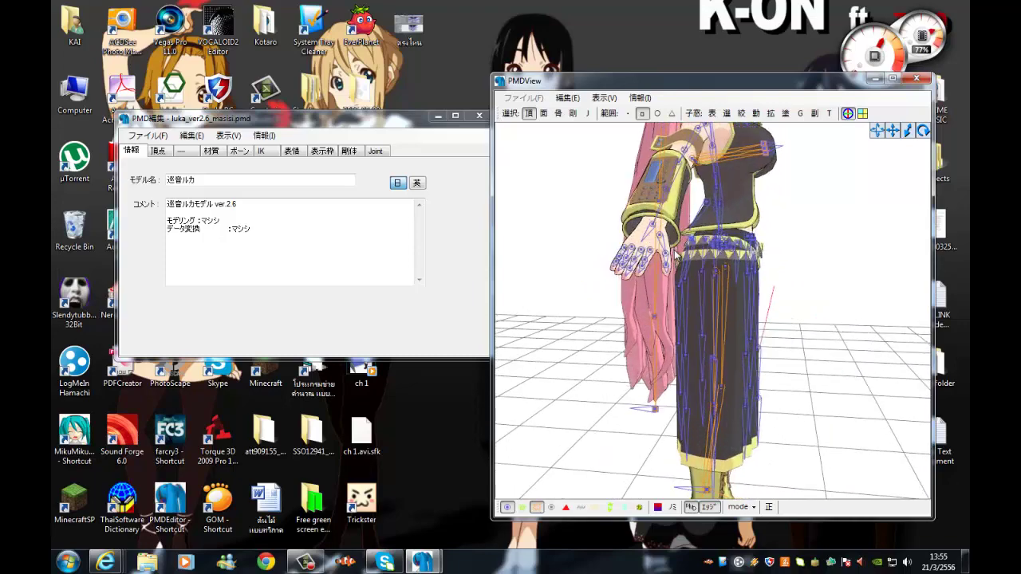
{"action": "mouse_move", "coordinate": [892, 130]}
{"action": "left_mouse_down"}
{"action": "mouse_move", "coordinate": [902, 166]}
{"action": "mouse_move", "coordinate": [845, 161]}
{"action": "mouse_move", "coordinate": [894, 148]}
{"action": "mouse_move", "coordinate": [875, 146]}
{"action": "mouse_move", "coordinate": [878, 161]}
{"action": "mouse_move", "coordinate": [891, 104]}
{"action": "mouse_move", "coordinate": [905, 121]}
{"action": "left_mouse_up"}
{"action": "left_click_drag", "start_coordinate": [376, 118], "coordinate": [371, 200]}
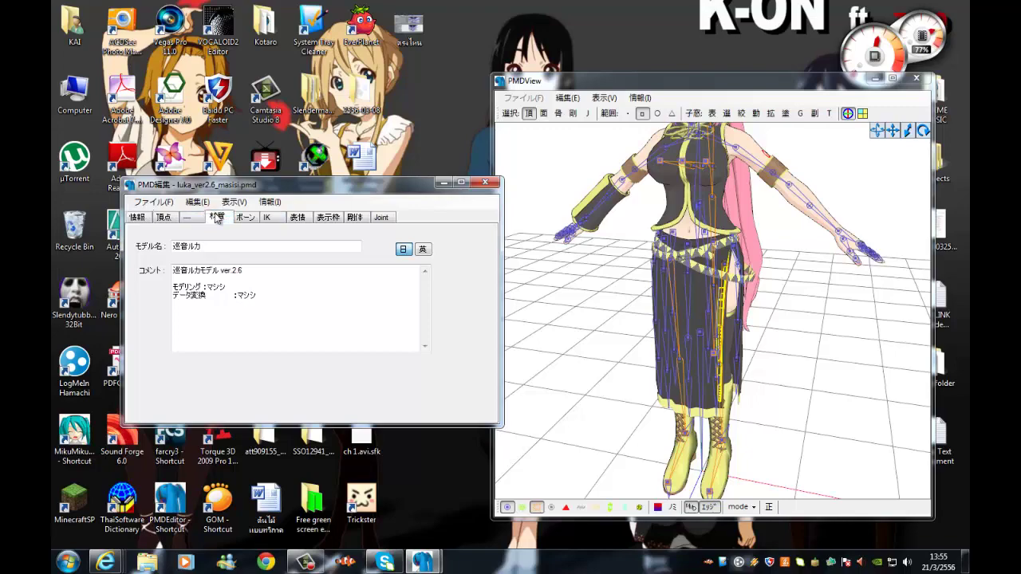
Show the model's bone list and check the data of the bones センター, スカート右前1 and スカート右前3
{"action": "left_click", "coordinate": [217, 217]}
{"action": "left_click", "coordinate": [245, 217]}
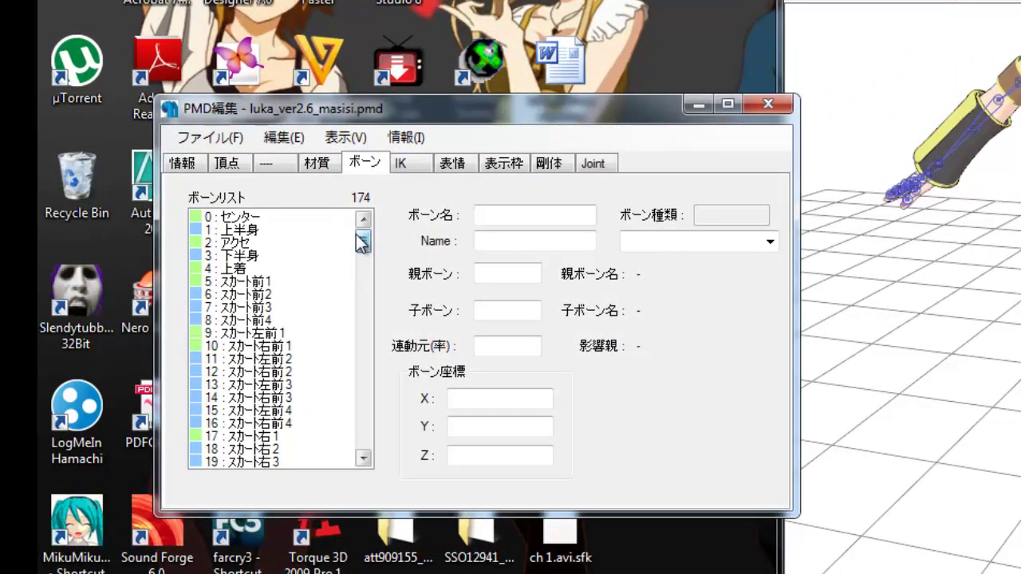
{"action": "left_click", "coordinate": [239, 217]}
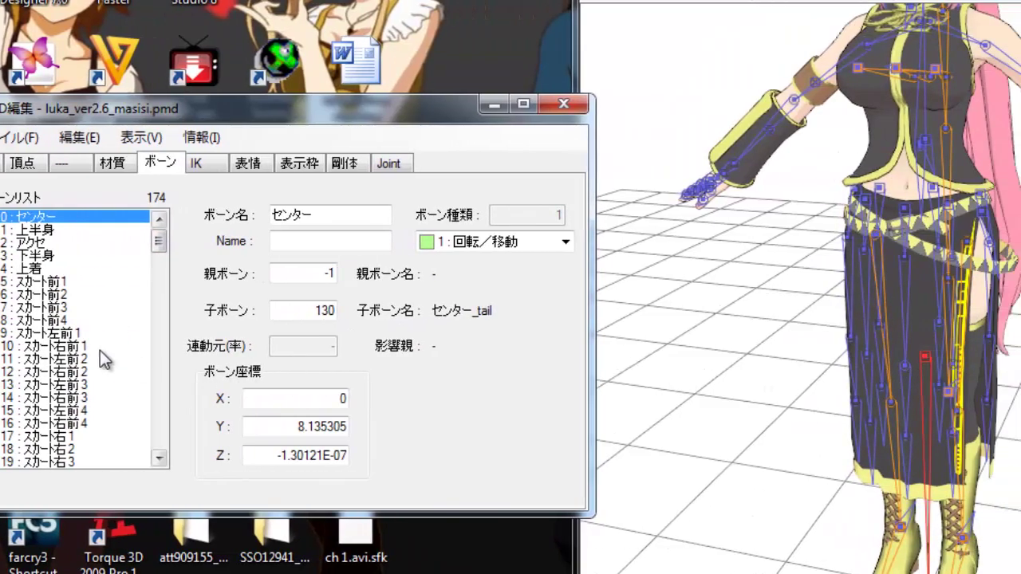
{"action": "left_click", "coordinate": [285, 348]}
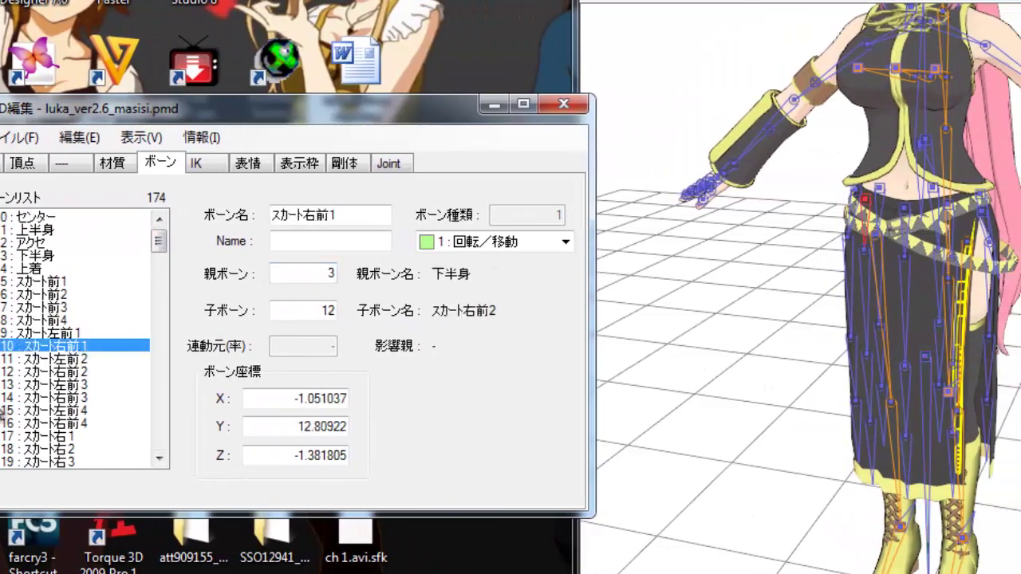
{"action": "left_click", "coordinate": [3, 398]}
Add a new bone at the position of the last bone in the list, 頭_tail
{"action": "left_click_drag", "start_coordinate": [162, 240], "coordinate": [159, 464]}
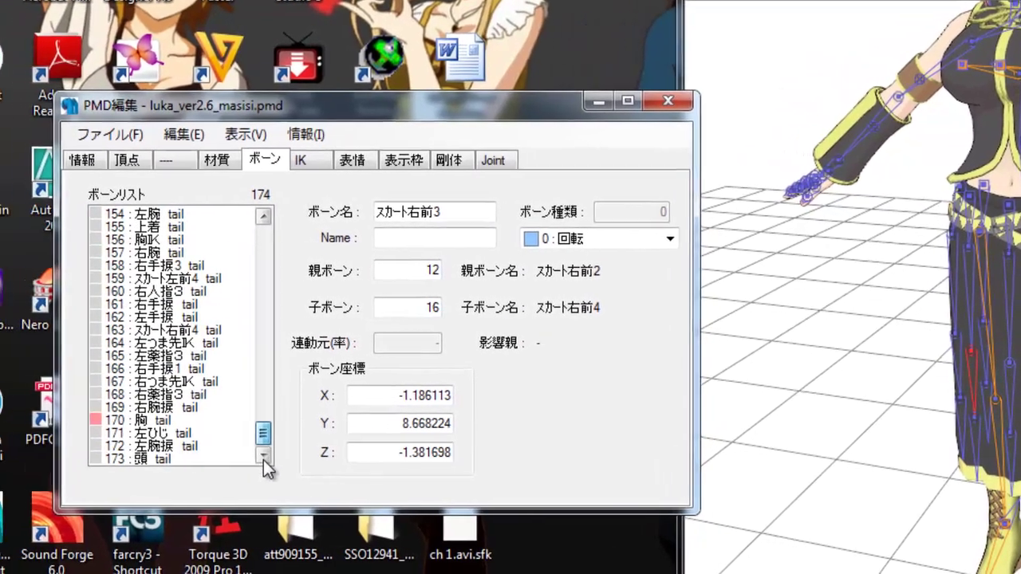
{"action": "left_click", "coordinate": [207, 459]}
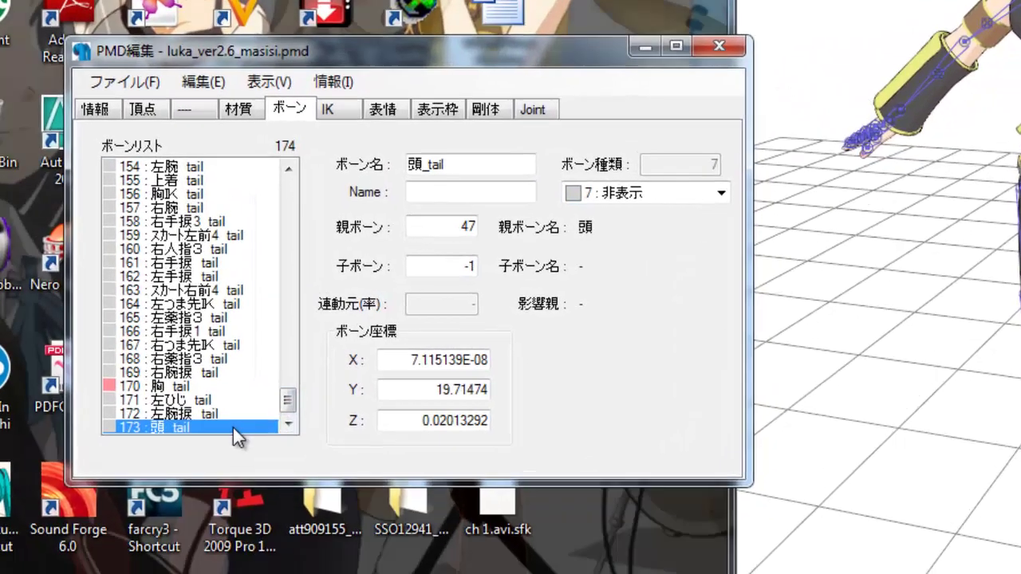
{"action": "right_click", "coordinate": [237, 458]}
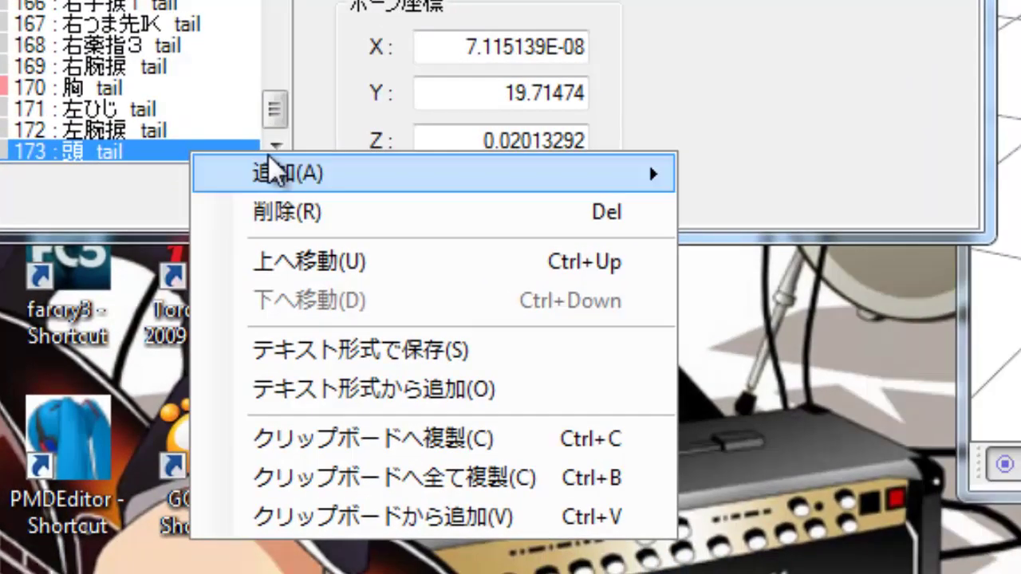
{"action": "mouse_move", "coordinate": [271, 169]}
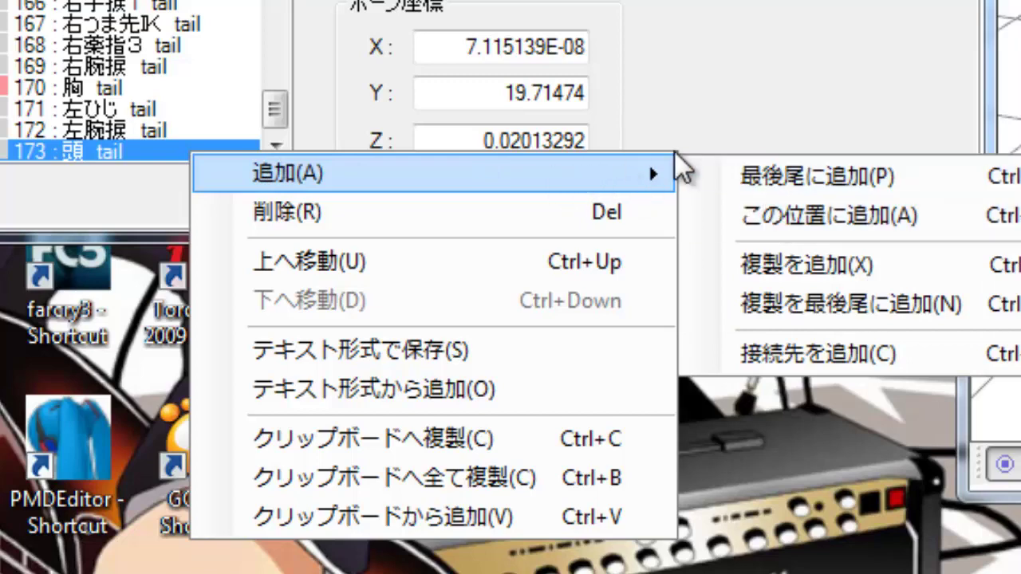
{"action": "left_click", "coordinate": [726, 217]}
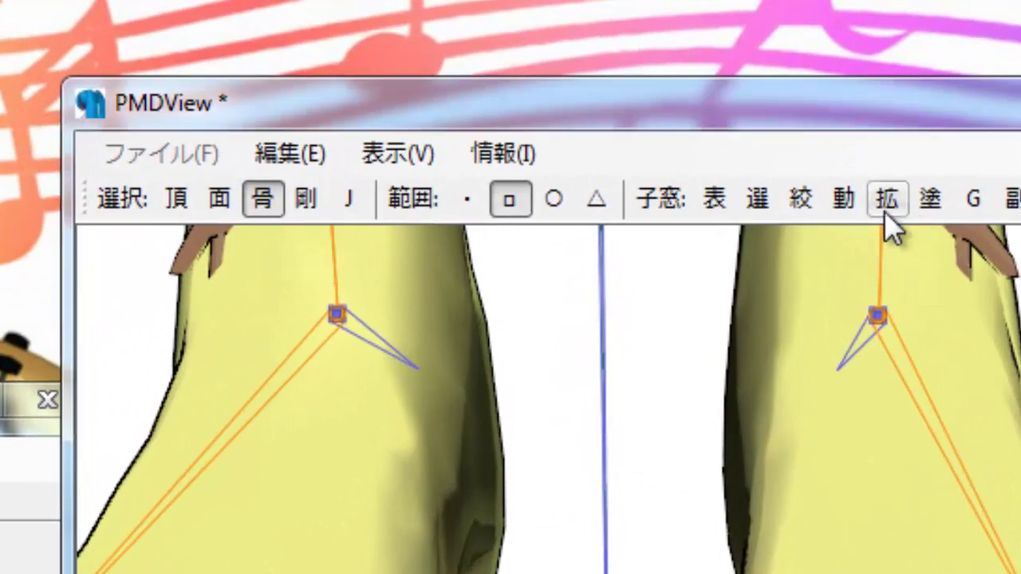
Display the object operation window (オブジェクト操作) and move the new bone along X and Y to the model's right wrist
{"action": "left_click", "coordinate": [846, 201]}
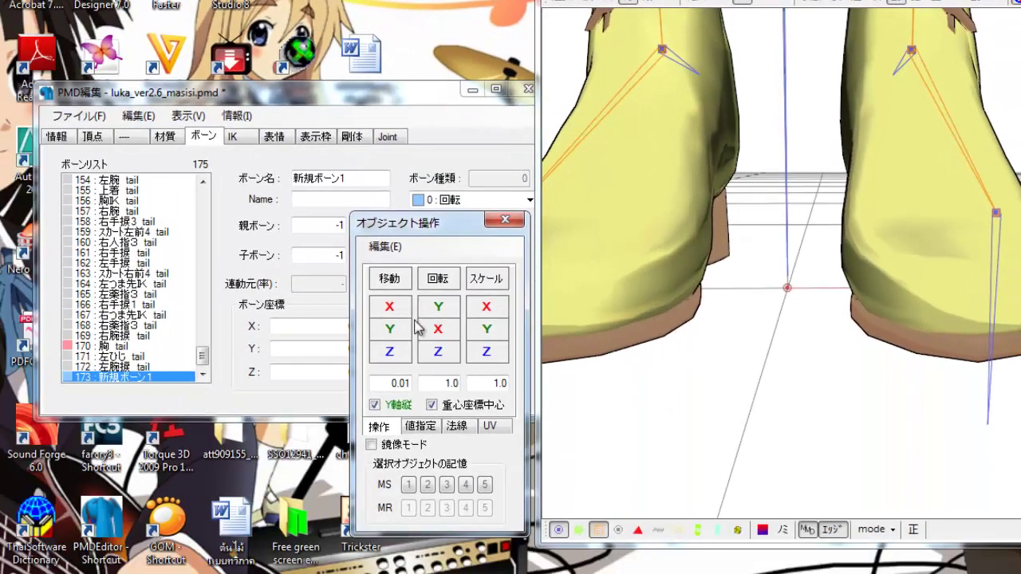
{"action": "left_click", "coordinate": [404, 316]}
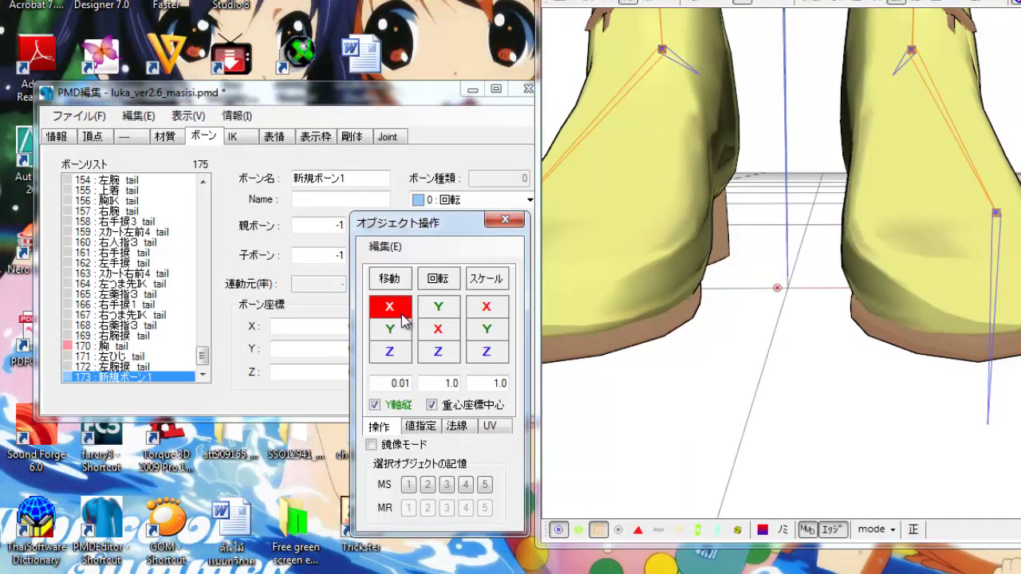
{"action": "left_click_drag", "start_coordinate": [398, 335], "coordinate": [398, 322]}
{"action": "left_click_drag", "start_coordinate": [999, 70], "coordinate": [999, 80]}
{"action": "left_click_drag", "start_coordinate": [893, 130], "coordinate": [893, 137]}
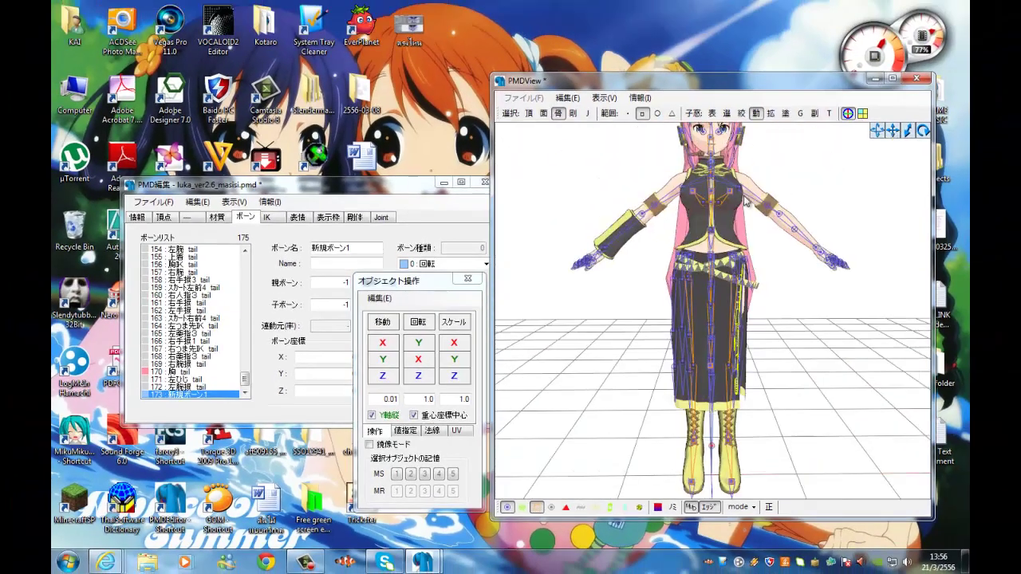
{"action": "left_click", "coordinate": [384, 360]}
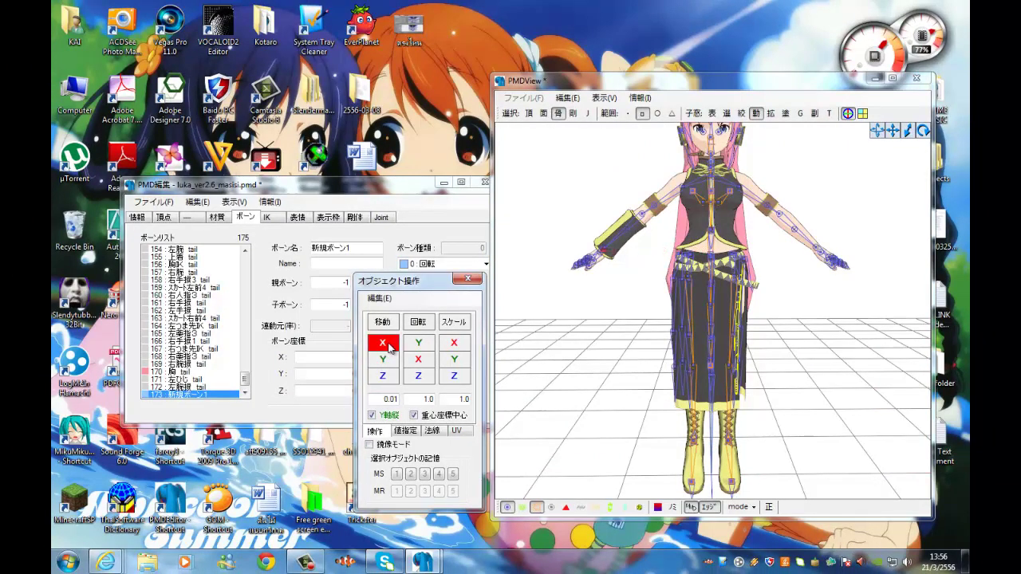
Fine-tune the new bone's position along Z and Y so that it sits at the right wrist when viewed from the side
{"action": "right_click_drag", "start_coordinate": [663, 388], "coordinate": [716, 403]}
{"action": "left_click", "coordinate": [387, 376]}
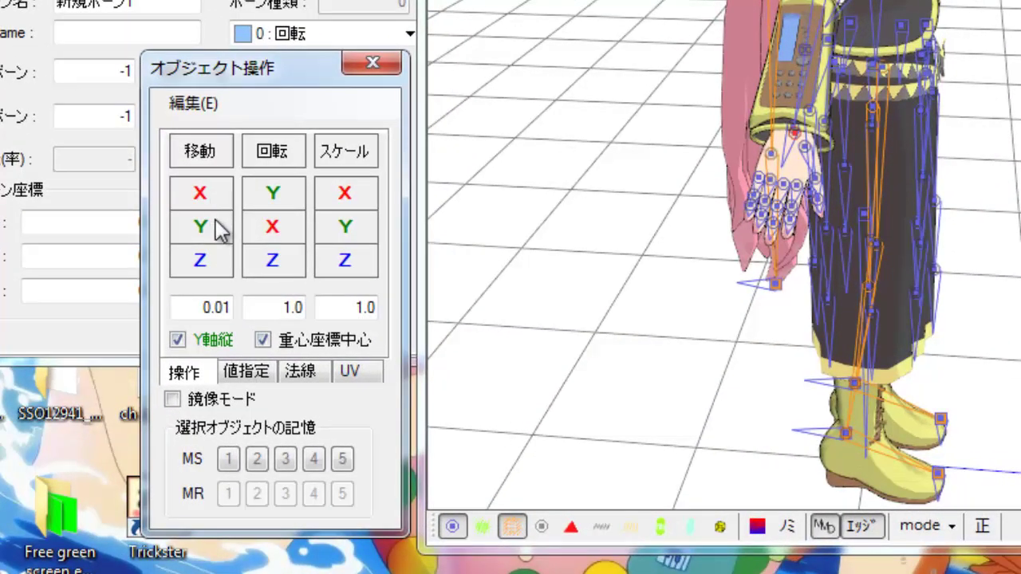
{"action": "left_click", "coordinate": [391, 360]}
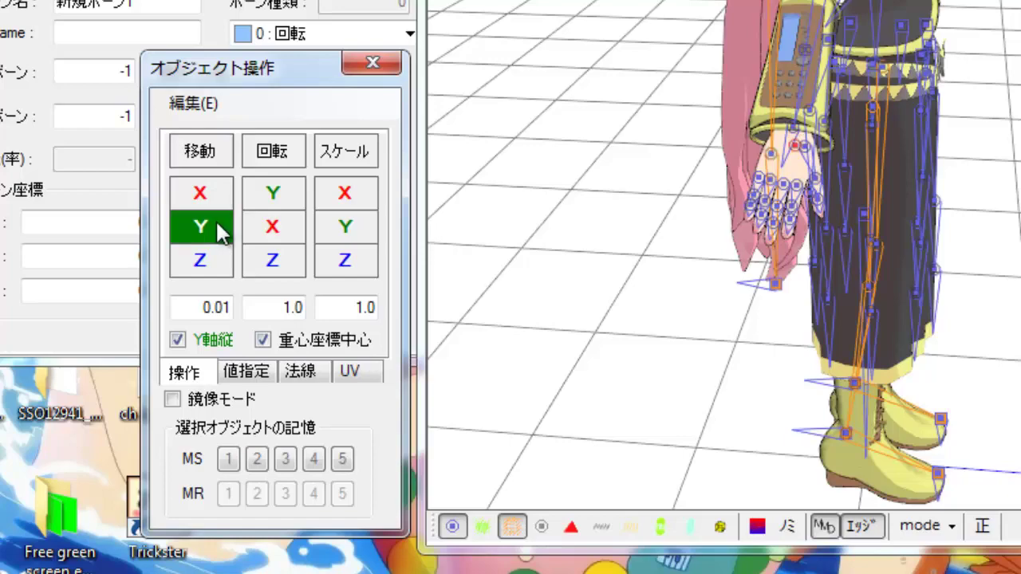
{"action": "left_click_drag", "start_coordinate": [220, 231], "coordinate": [219, 200]}
{"action": "right_click_drag", "start_coordinate": [747, 247], "coordinate": [651, 231]}
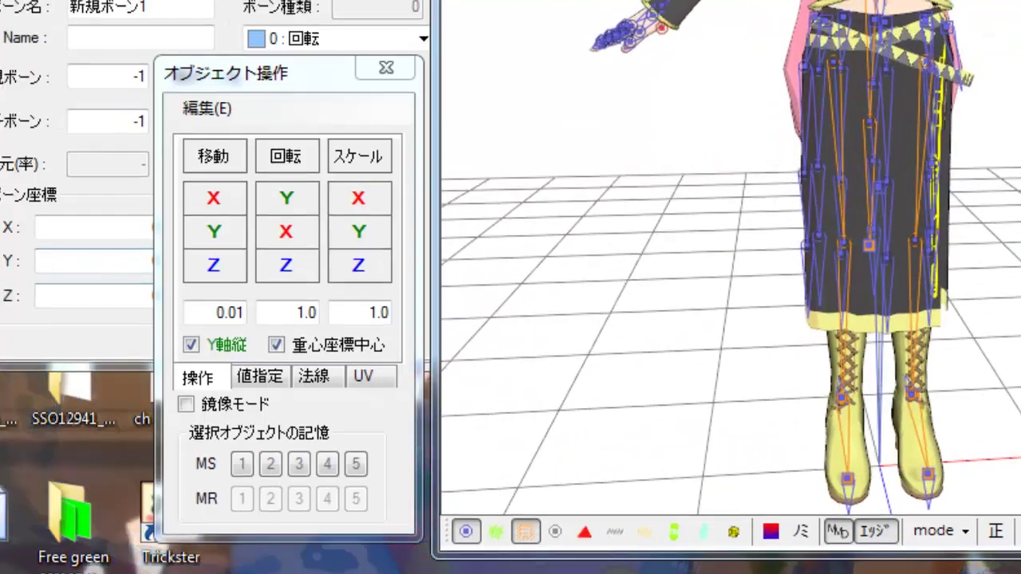
Rename the new bone as Catch_R in the bone name field (ボーン名)
{"action": "left_click", "coordinate": [101, 43]}
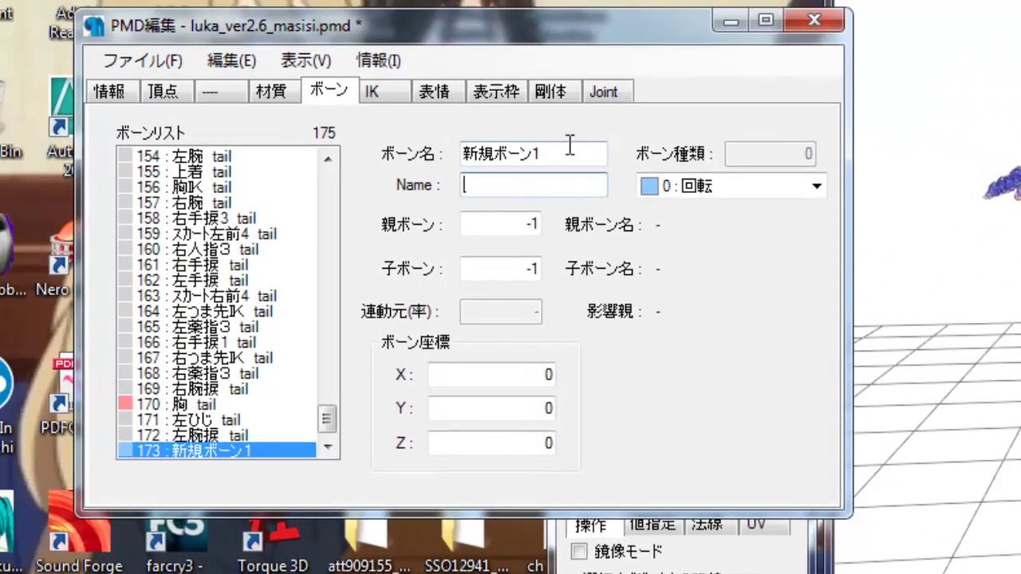
{"action": "double_click", "coordinate": [571, 145]}
{"action": "type", "text": "Catch_R"}
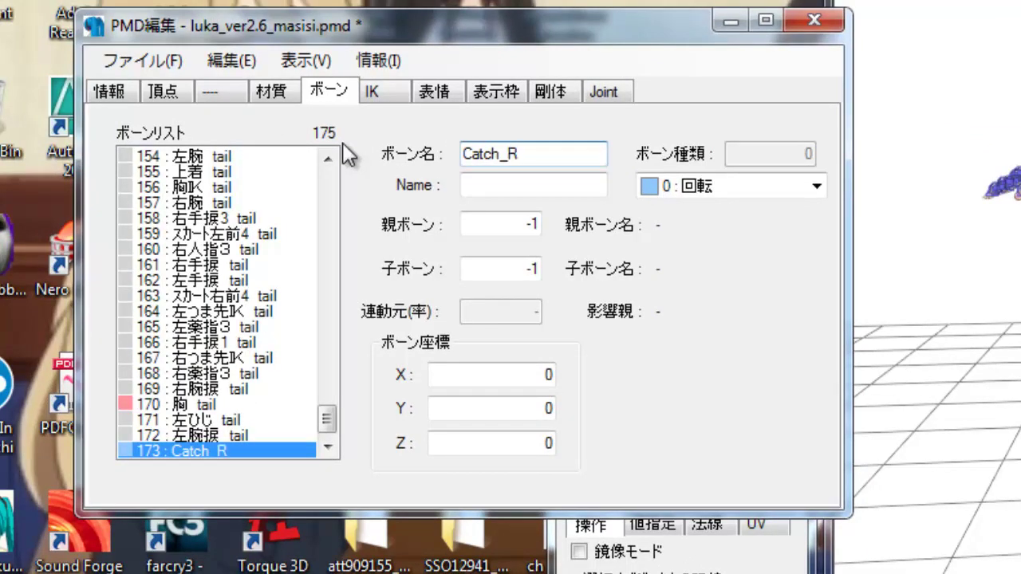
{"action": "key", "text": "Tab"}
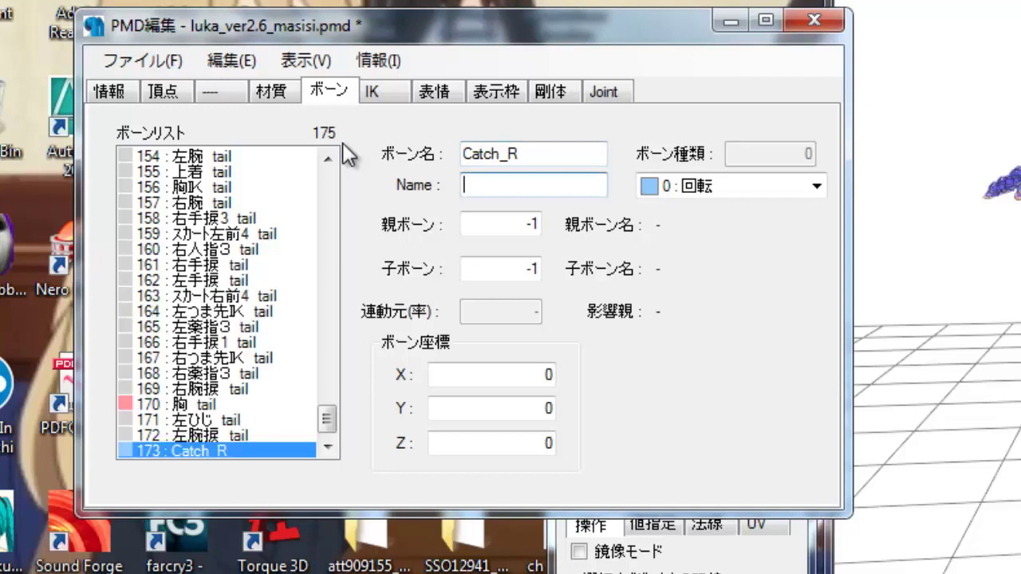
Enter Catch_R as the bone's English name (Name) and set its bone type (ボーン種類) to 1 : 回転／移動
{"action": "type", "text": "Catch)"}
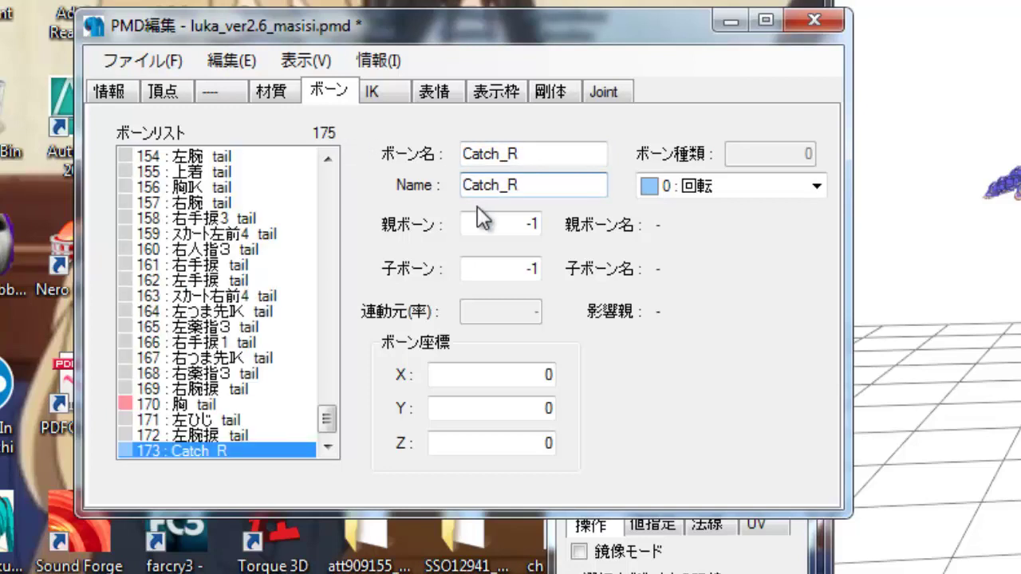
{"action": "left_click", "coordinate": [815, 186]}
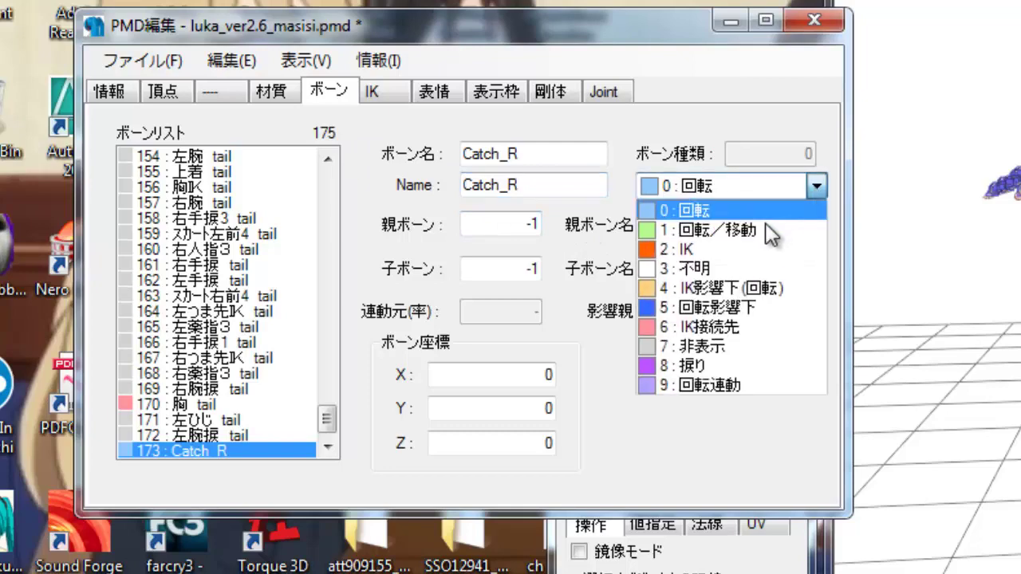
{"action": "left_click", "coordinate": [765, 225]}
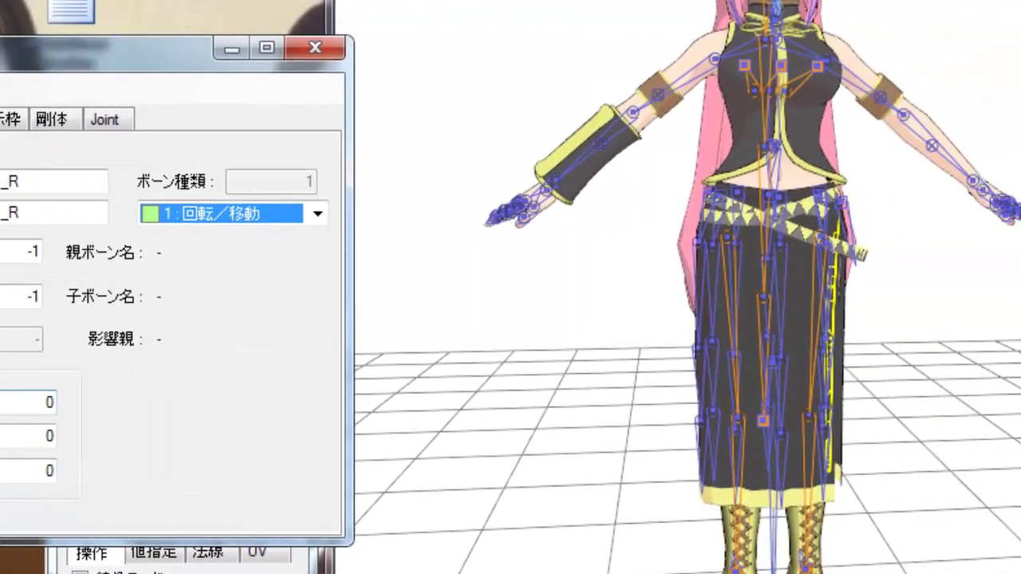
Move the Catch_R bone along Y and X from the model's origin toward the right wrist
{"action": "right_click_drag", "start_coordinate": [616, 439], "coordinate": [621, 433]}
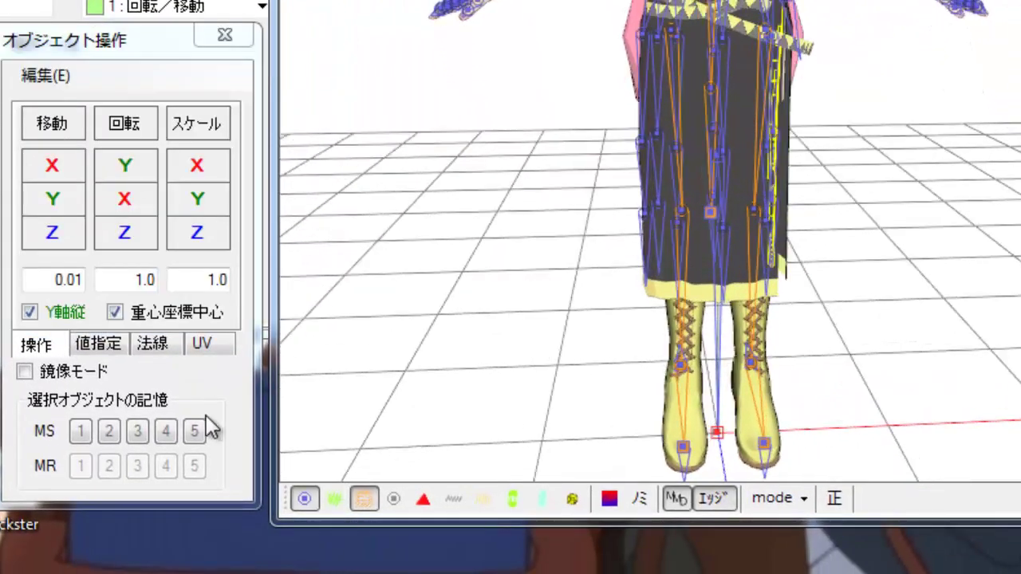
{"action": "left_click", "coordinate": [220, 400]}
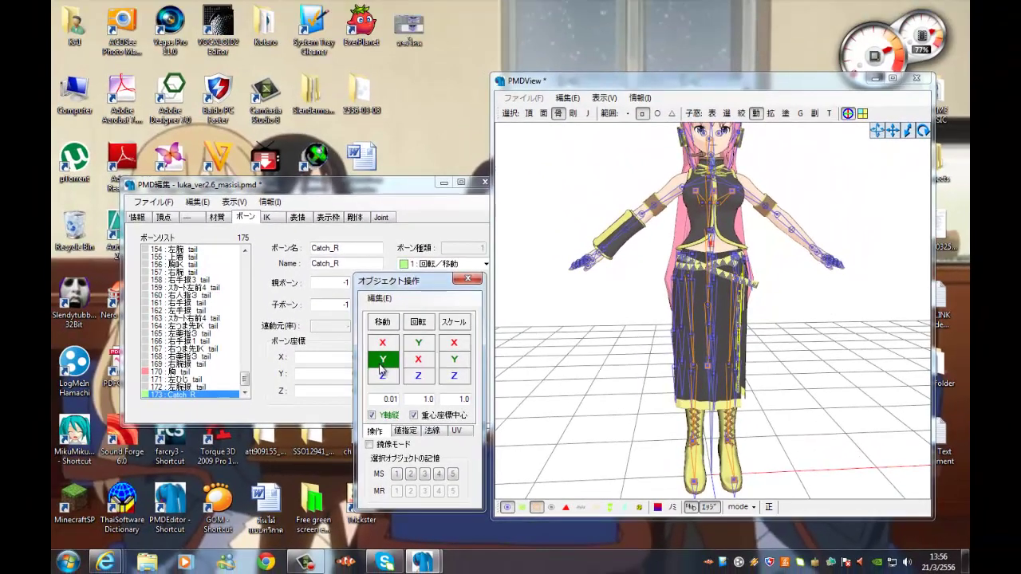
{"action": "mouse_move", "coordinate": [599, 338]}
{"action": "right_mouse_down"}
{"action": "mouse_move", "coordinate": [655, 346]}
{"action": "mouse_move", "coordinate": [595, 337]}
{"action": "right_mouse_up"}
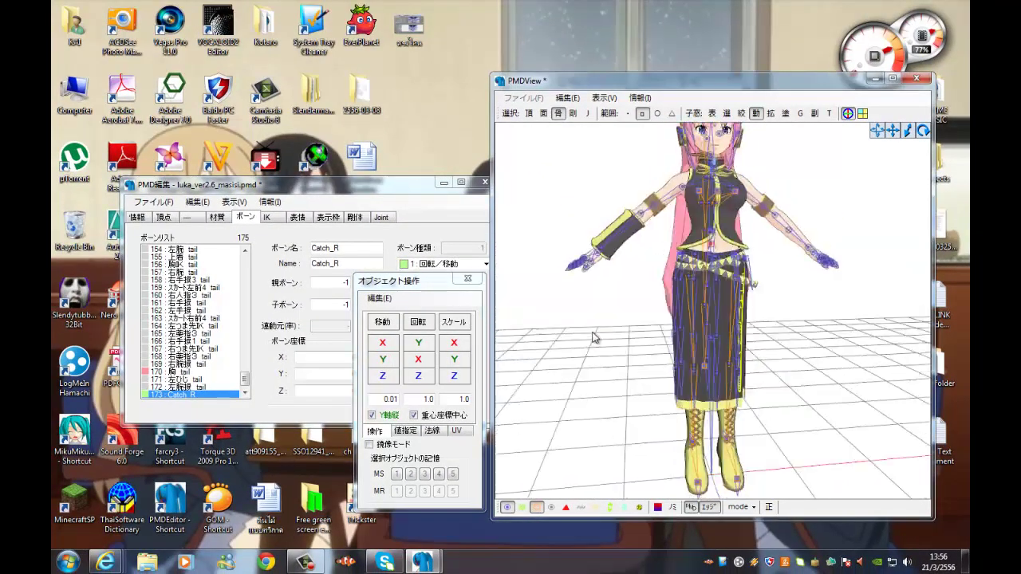
{"action": "left_click", "coordinate": [382, 343]}
{"action": "left_click_drag", "start_coordinate": [367, 344], "coordinate": [378, 353]}
{"action": "right_click_drag", "start_coordinate": [716, 368], "coordinate": [758, 378]}
{"action": "left_click", "coordinate": [382, 343]}
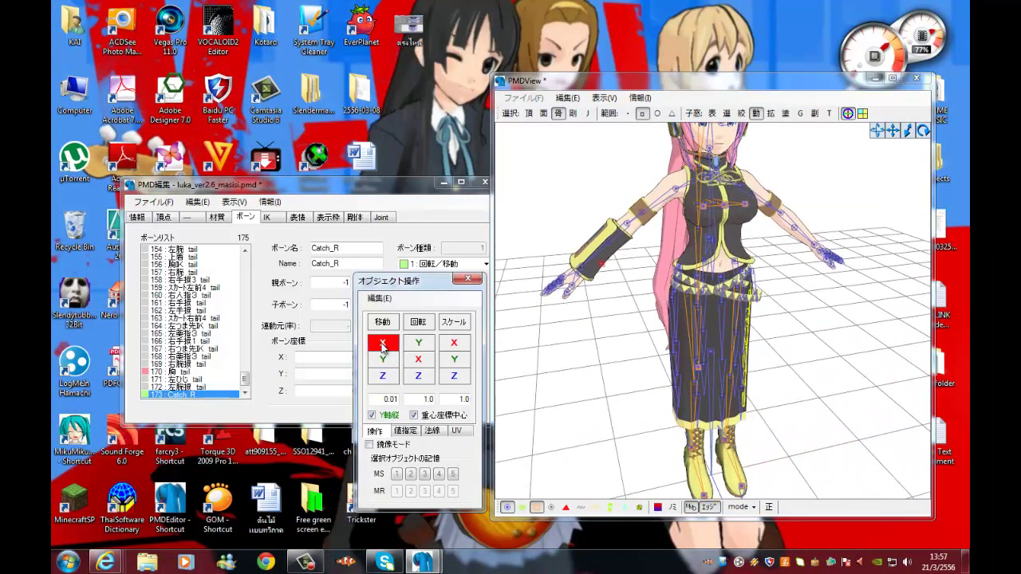
Adjust the Catch_R bone along Y and Z so that it sits on the right wrist from the front and side
{"action": "left_click", "coordinate": [395, 359]}
{"action": "right_click_drag", "start_coordinate": [750, 375], "coordinate": [800, 375]}
{"action": "left_click", "coordinate": [392, 380]}
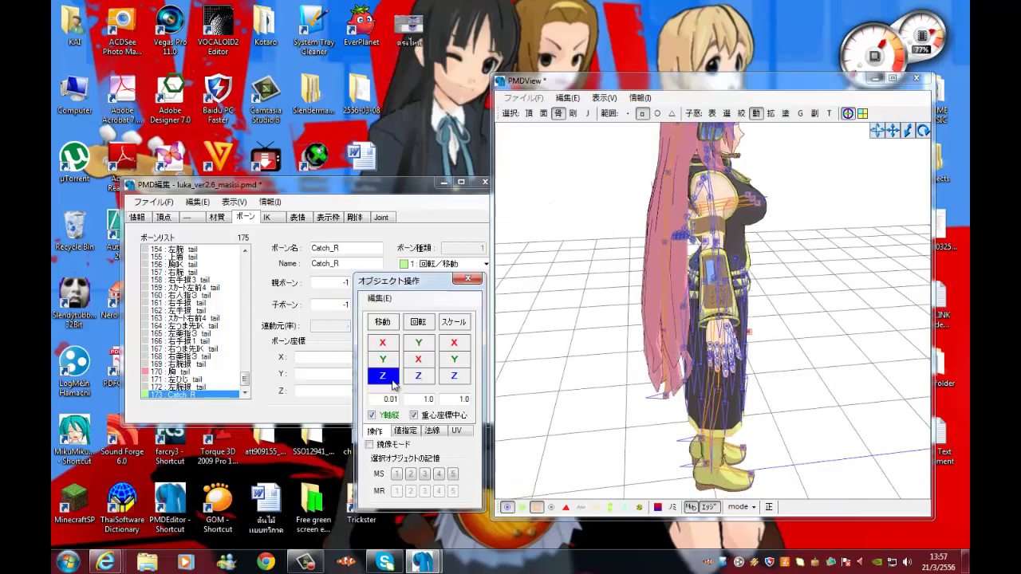
{"action": "right_click_drag", "start_coordinate": [711, 369], "coordinate": [675, 364]}
{"action": "left_click", "coordinate": [364, 194]}
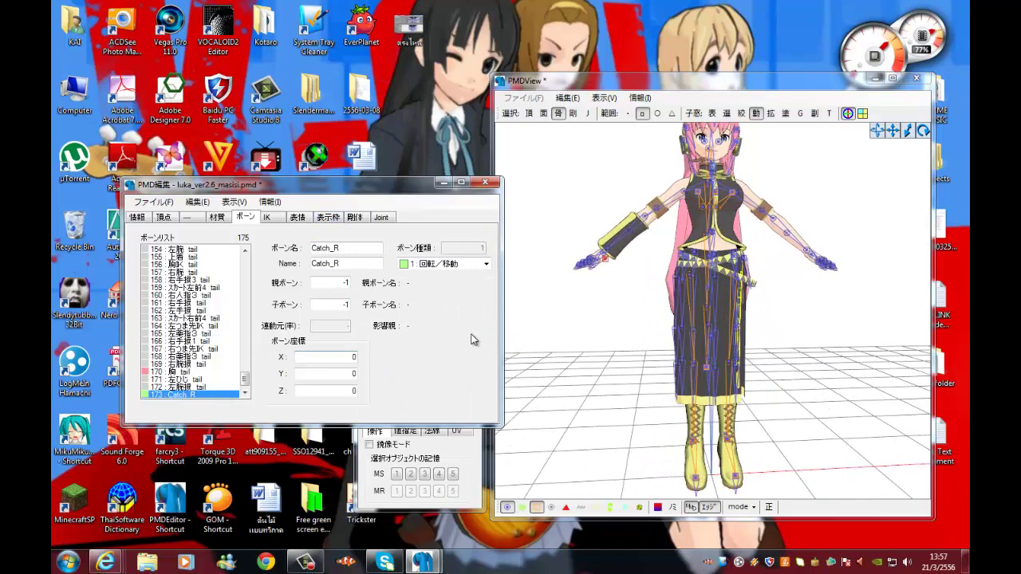
{"action": "left_click", "coordinate": [443, 264]}
{"action": "right_click_drag", "start_coordinate": [570, 223], "coordinate": [604, 232]}
{"action": "scroll", "coordinate": [604, 232], "scroll_direction": "up", "scroll_amount": 4}
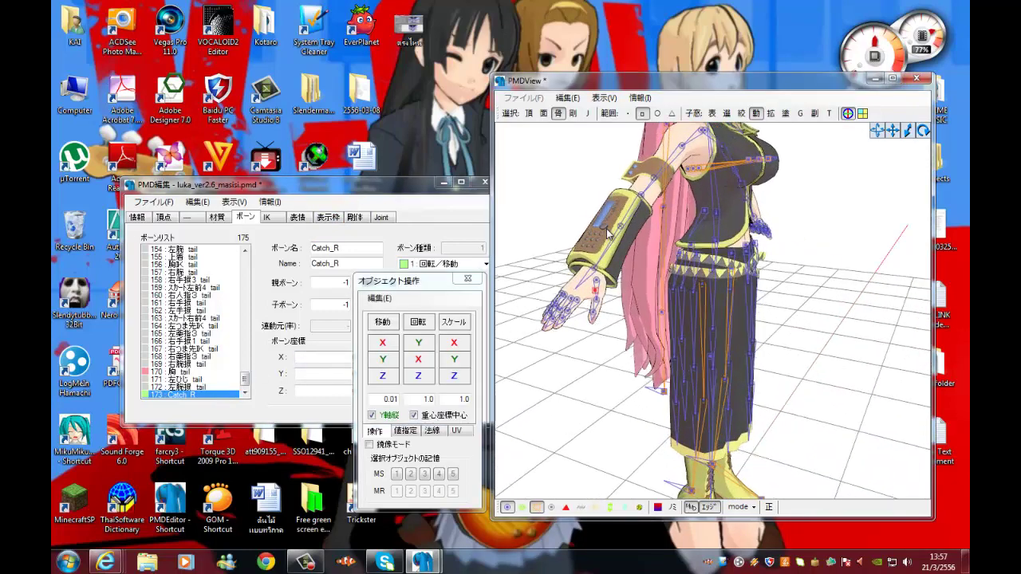
{"action": "right_click_drag", "start_coordinate": [603, 279], "coordinate": [576, 274]}
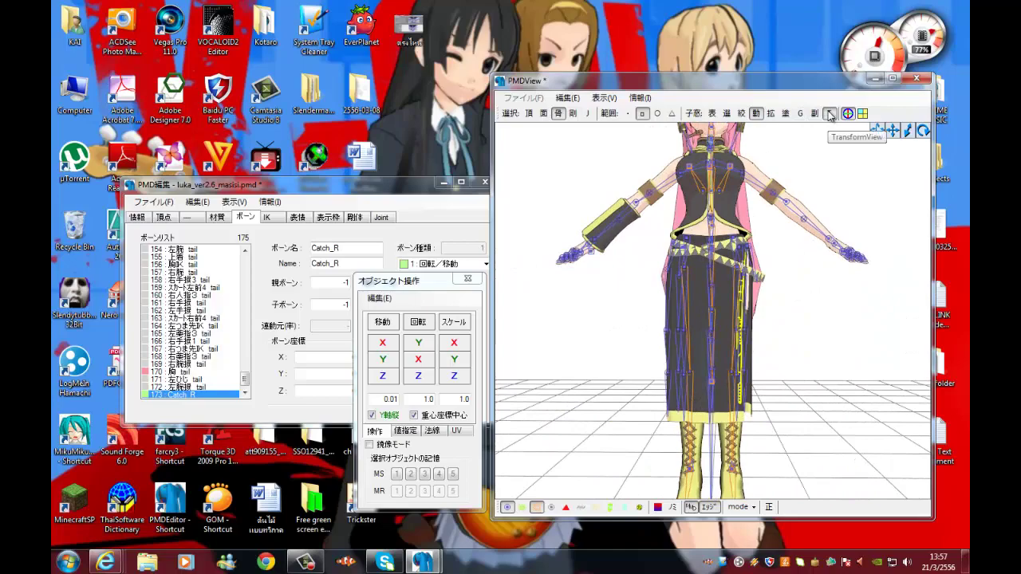
Display TransformView and rotate the right forearm about Z to test whether Catch_R follows the arm
{"action": "left_click", "coordinate": [848, 113]}
{"action": "left_click_drag", "start_coordinate": [425, 96], "coordinate": [688, 131]}
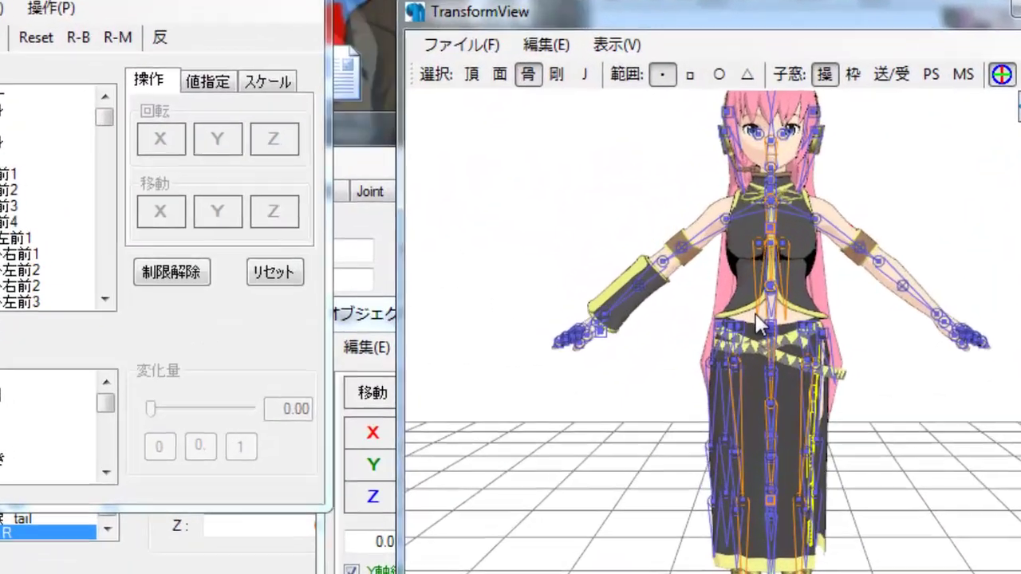
{"action": "scroll", "coordinate": [758, 316], "scroll_direction": "up", "scroll_amount": 5}
{"action": "middle_click_drag", "start_coordinate": [558, 199], "coordinate": [876, 420]}
{"action": "left_click", "coordinate": [837, 290]}
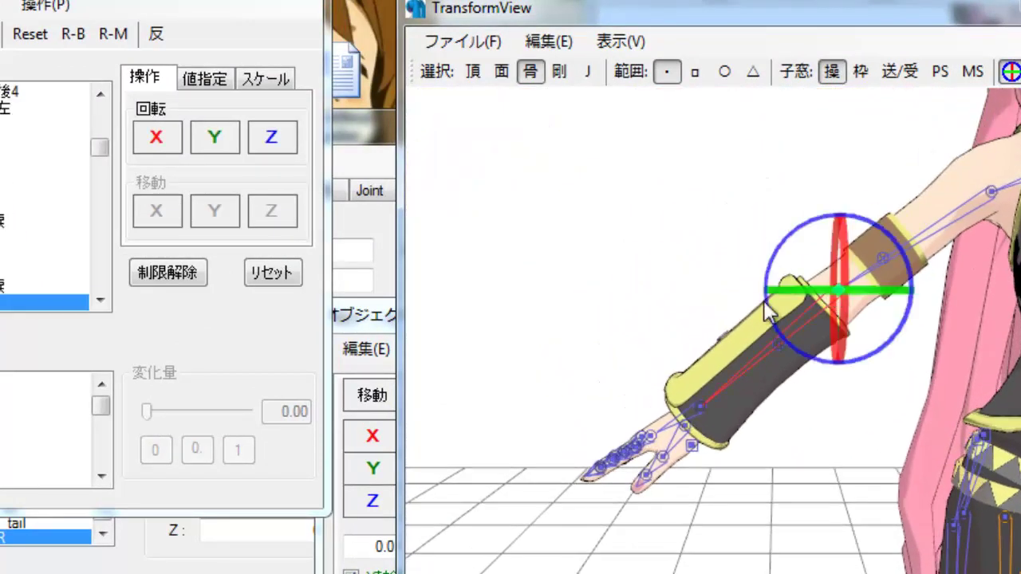
{"action": "left_click_drag", "start_coordinate": [275, 140], "coordinate": [286, 159]}
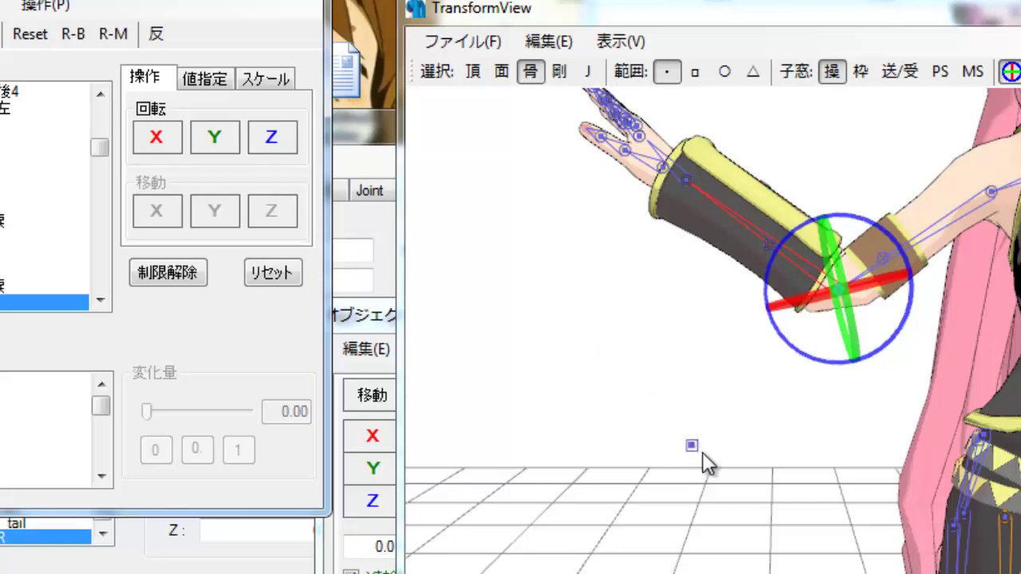
{"action": "left_click_drag", "start_coordinate": [275, 144], "coordinate": [283, 71]}
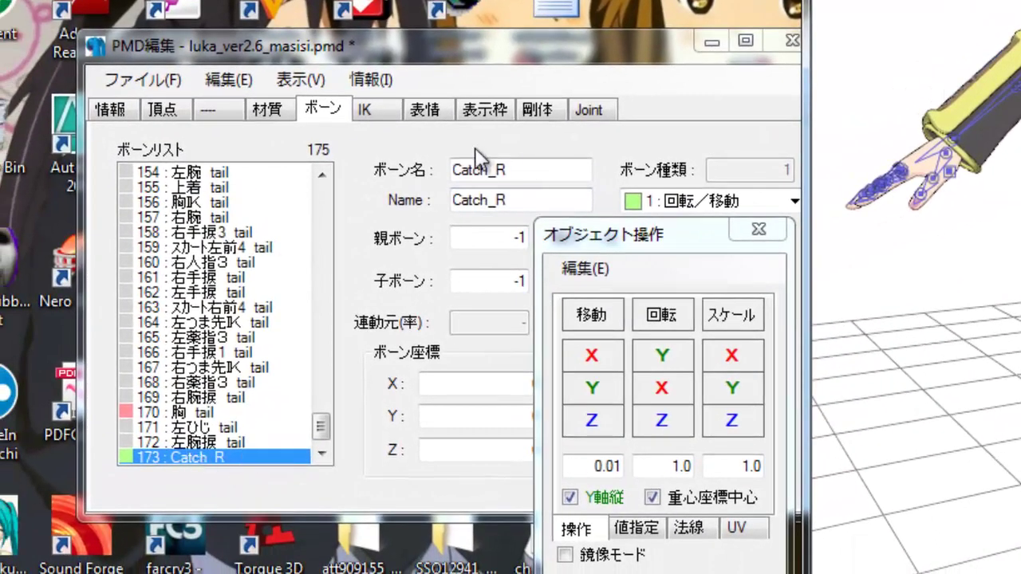
Identify the number of the right wrist bone (右手首) and set Catch_R's parent bone (親ボーン) to 53
{"action": "left_click", "coordinate": [958, 135]}
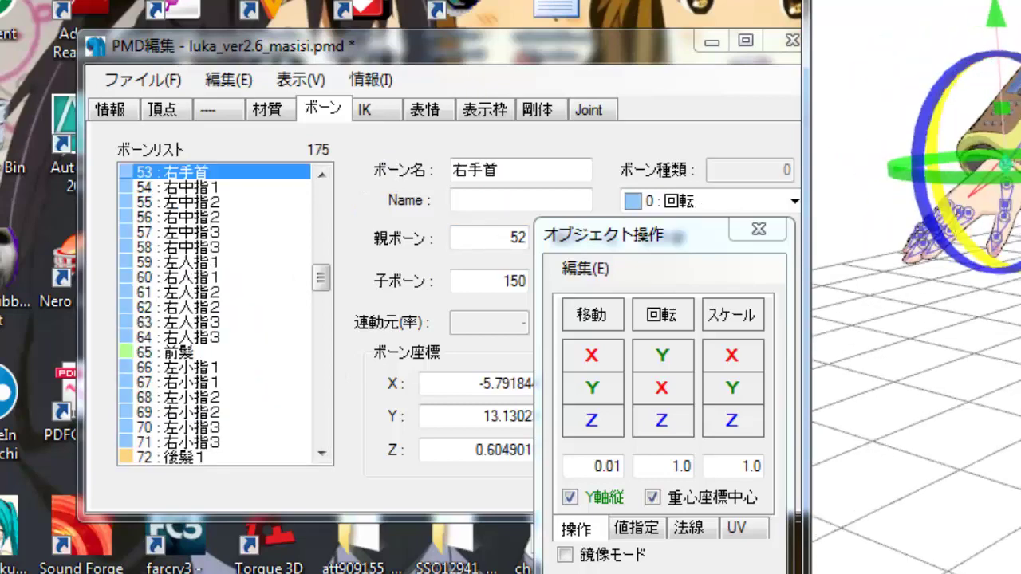
{"action": "left_click", "coordinate": [1007, 265]}
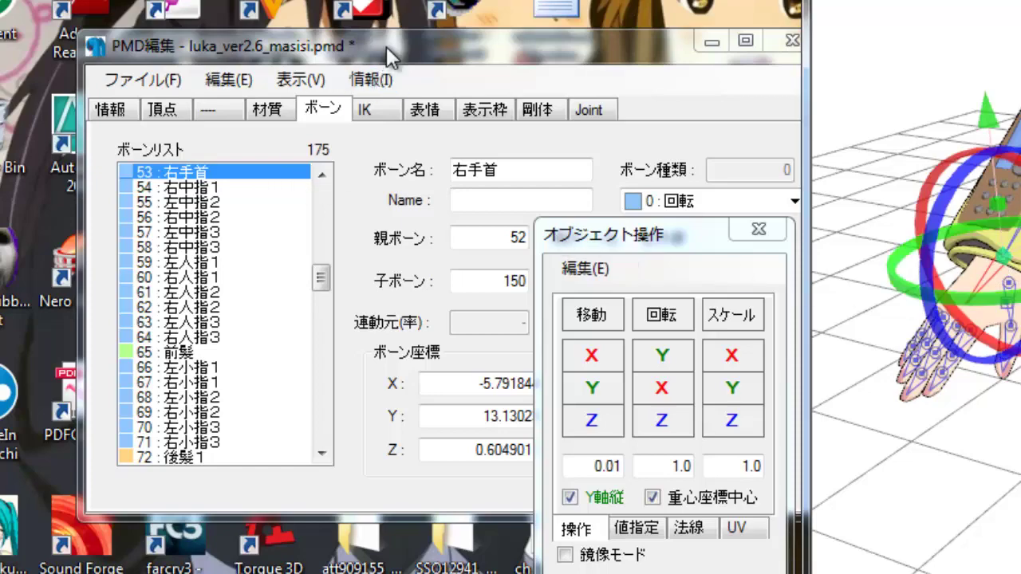
{"action": "left_click_drag", "start_coordinate": [386, 47], "coordinate": [450, 95]}
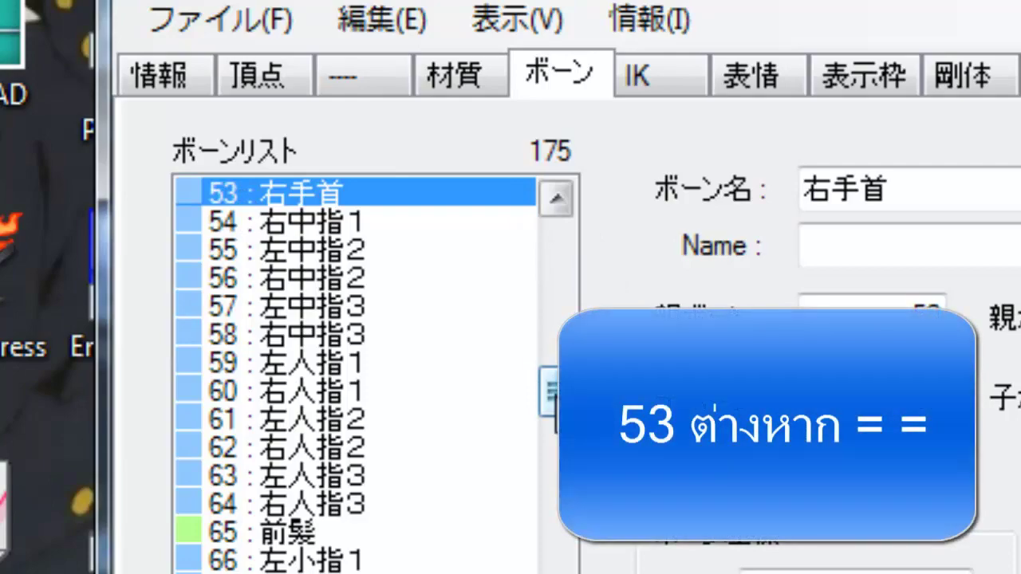
{"action": "left_click_drag", "start_coordinate": [555, 394], "coordinate": [555, 573]}
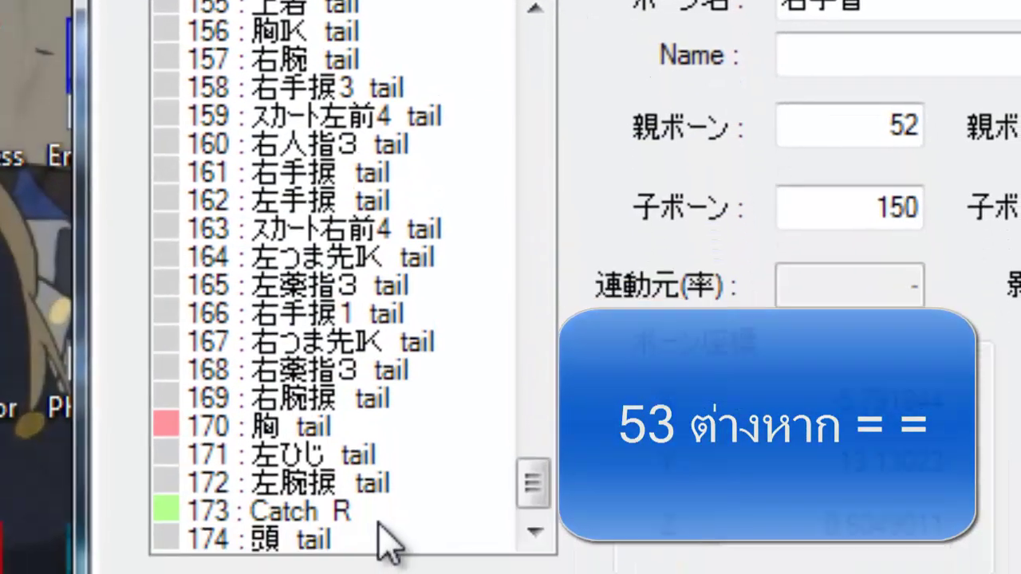
{"action": "left_click", "coordinate": [379, 517]}
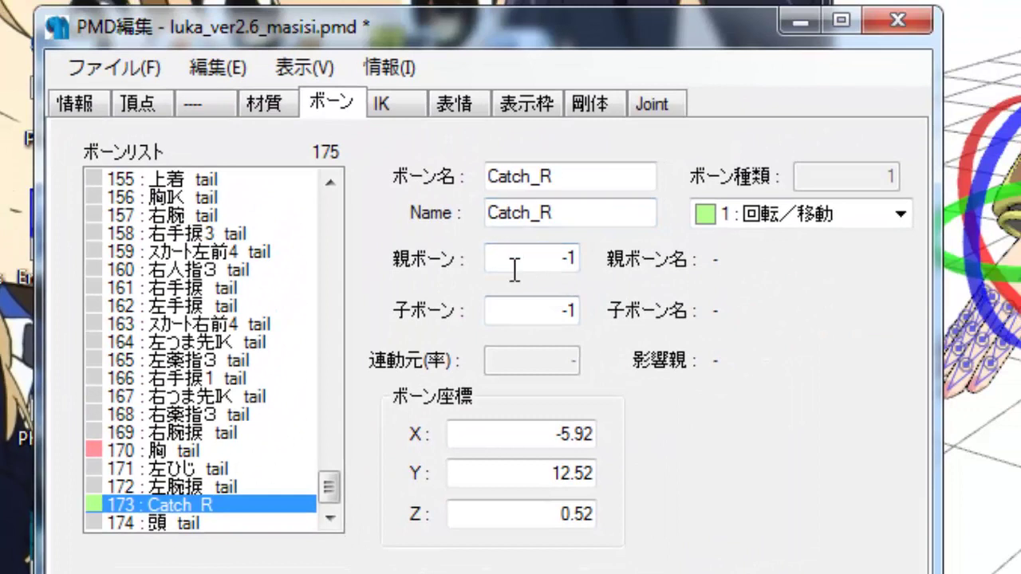
{"action": "left_click_drag", "start_coordinate": [565, 233], "coordinate": [737, 223]}
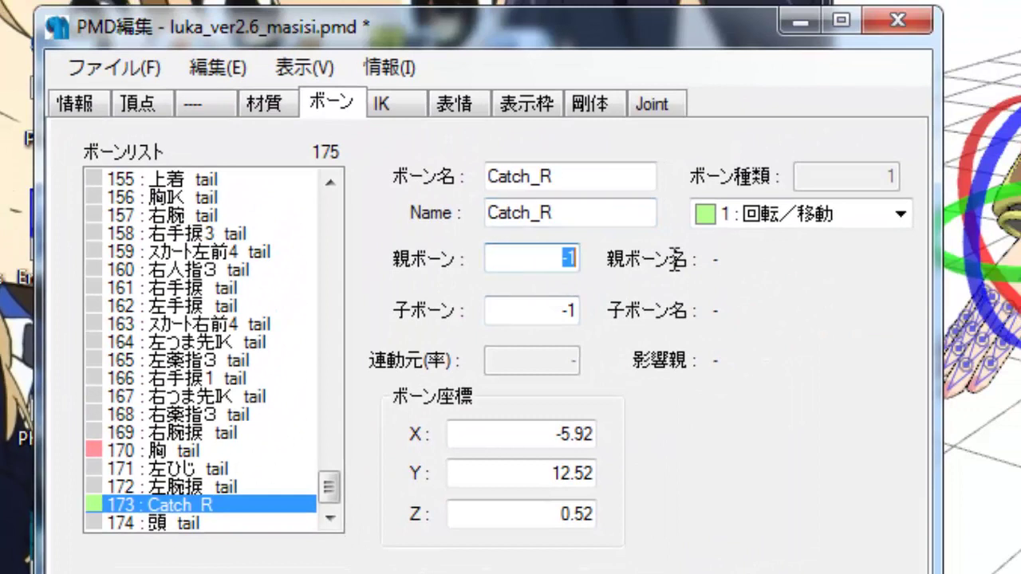
{"action": "type", "text": "53"}
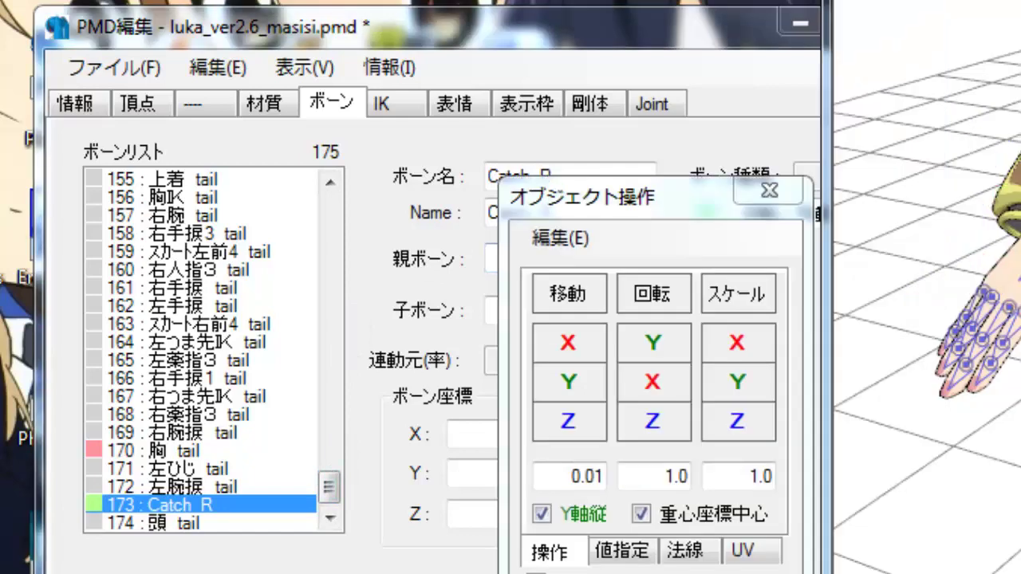
Rotate the right forearm in TransformView to test Catch_R with its new parent bone, and reset the rotation
{"action": "right_click_drag", "start_coordinate": [1014, 375], "coordinate": [966, 436]}
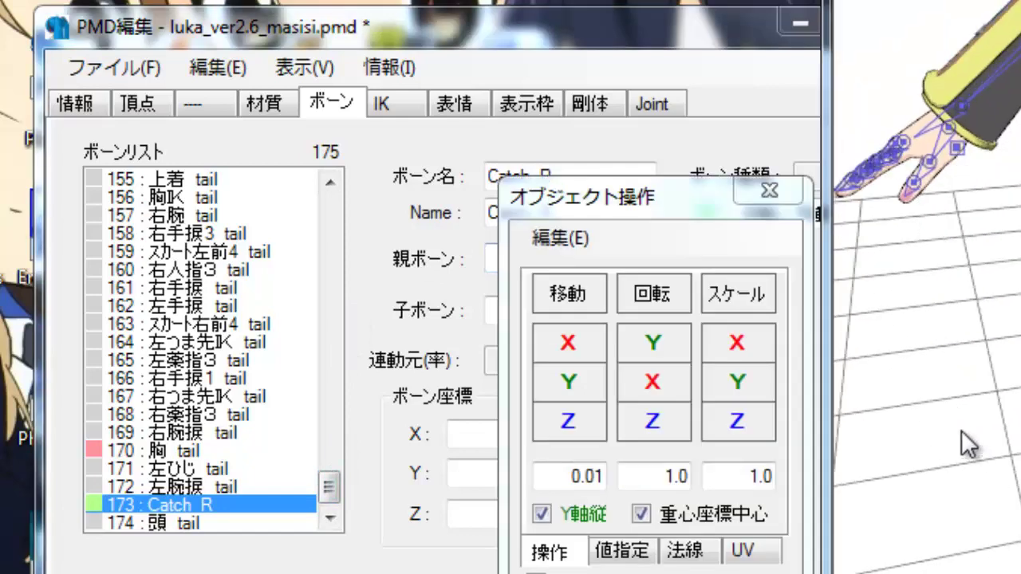
{"action": "left_click", "coordinate": [624, 47]}
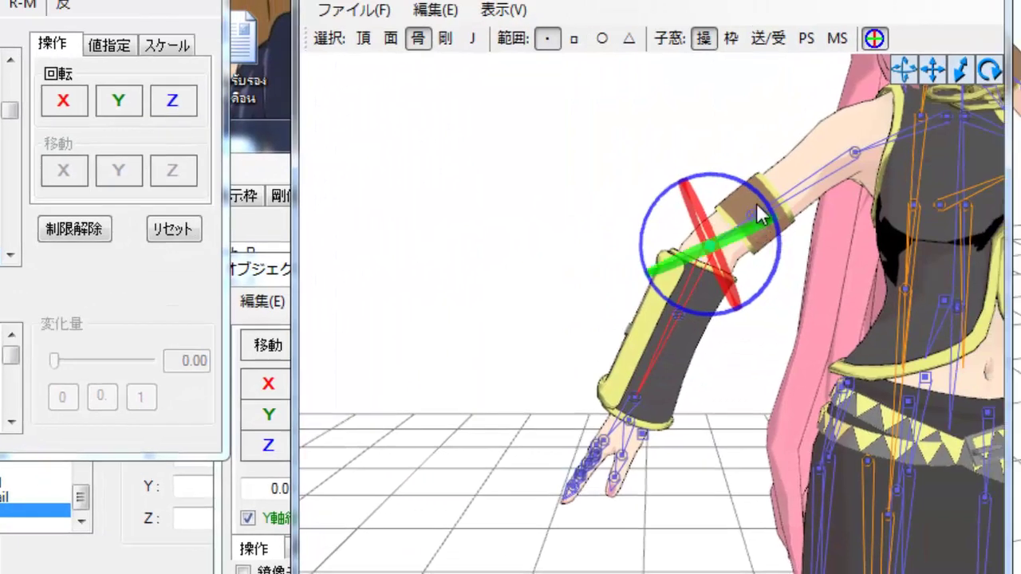
{"action": "left_click_drag", "start_coordinate": [778, 244], "coordinate": [728, 220]}
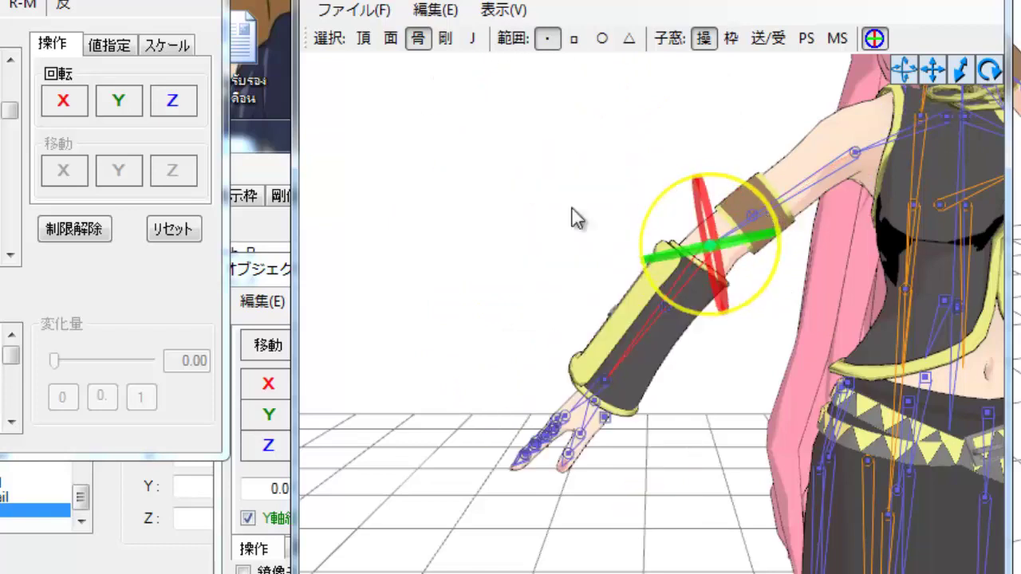
{"action": "left_click", "coordinate": [173, 231]}
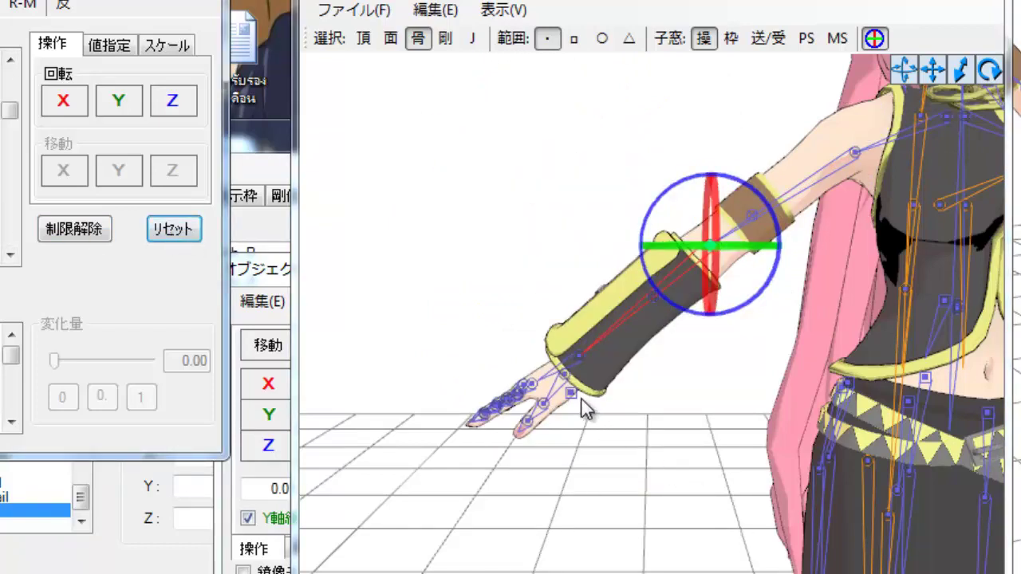
Rotate the right wrist bone in TransformView to test whether Catch_R follows the hand, and select Catch_R to inspect it
{"action": "left_click", "coordinate": [573, 356]}
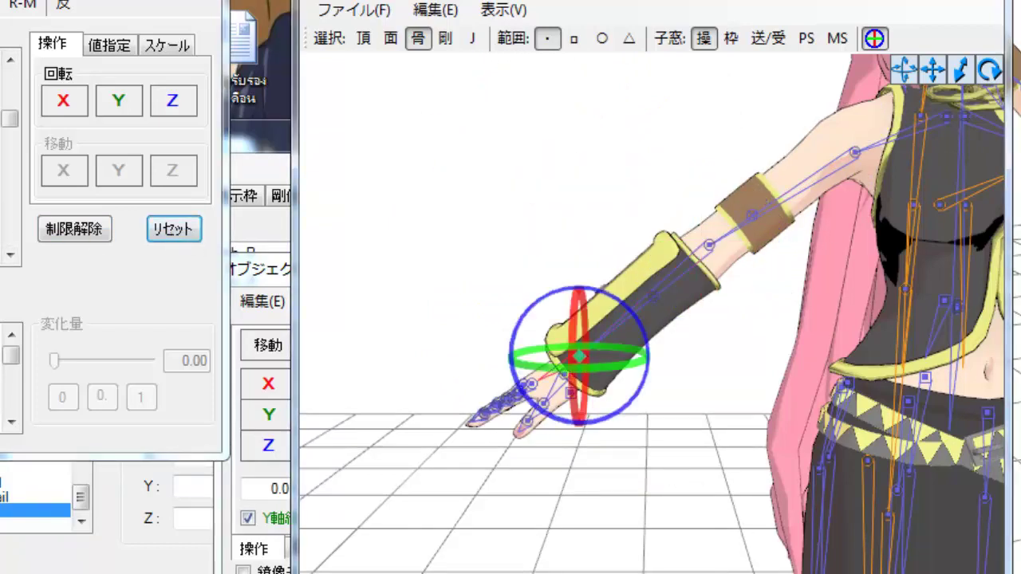
{"action": "left_click_drag", "start_coordinate": [70, 111], "coordinate": [71, 113]}
{"action": "left_click_drag", "start_coordinate": [167, 104], "coordinate": [168, 102]}
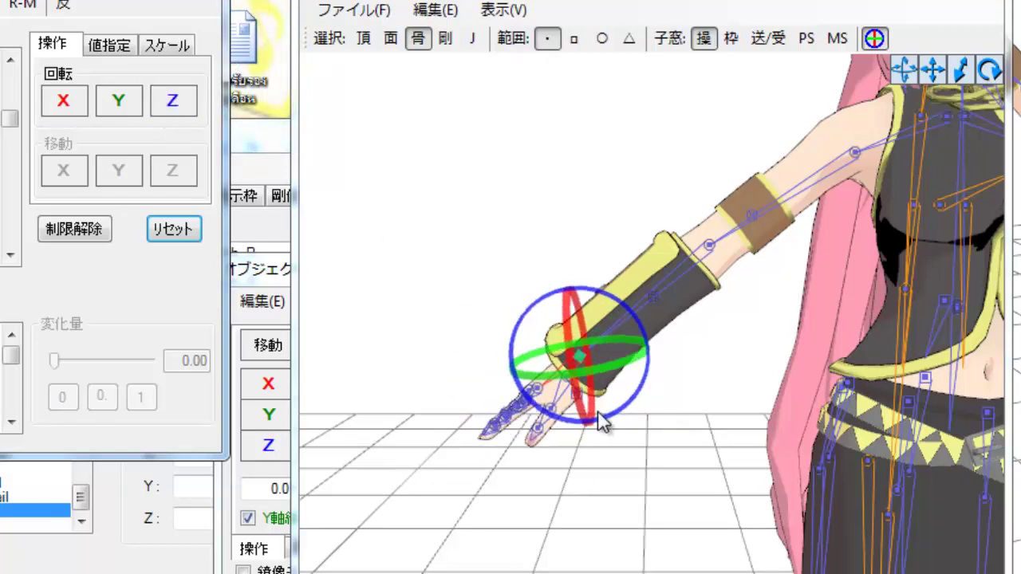
{"action": "left_click", "coordinate": [585, 405]}
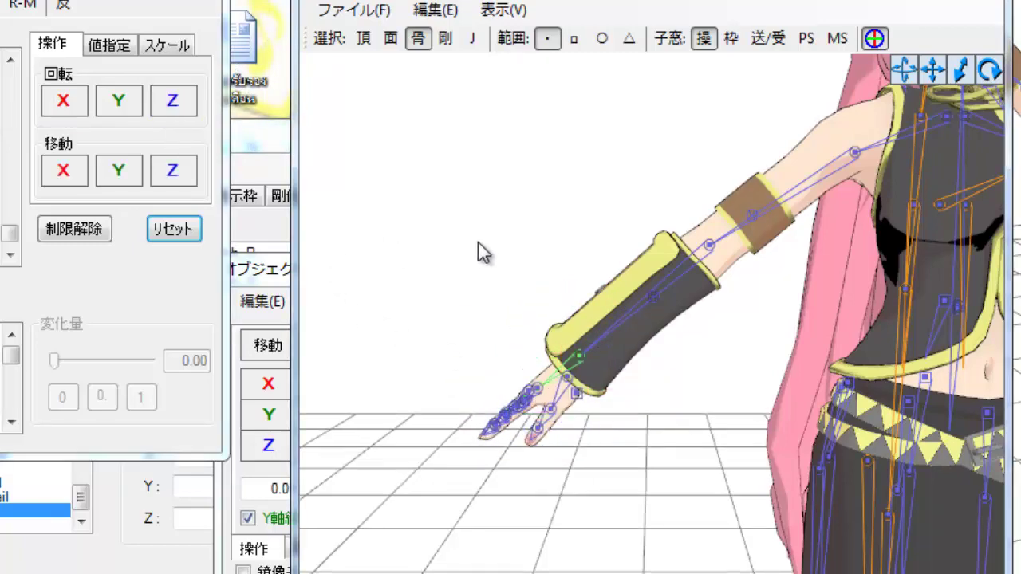
{"action": "right_click_drag", "start_coordinate": [477, 243], "coordinate": [505, 242]}
{"action": "scroll", "coordinate": [736, 338], "scroll_direction": "down", "scroll_amount": 3}
{"action": "right_click_drag", "start_coordinate": [760, 336], "coordinate": [718, 335]}
{"action": "left_click_drag", "start_coordinate": [924, 66], "coordinate": [915, 161]}
{"action": "scroll", "coordinate": [866, 97], "scroll_direction": "up", "scroll_amount": 1}
{"action": "left_click_drag", "start_coordinate": [933, 71], "coordinate": [951, 145]}
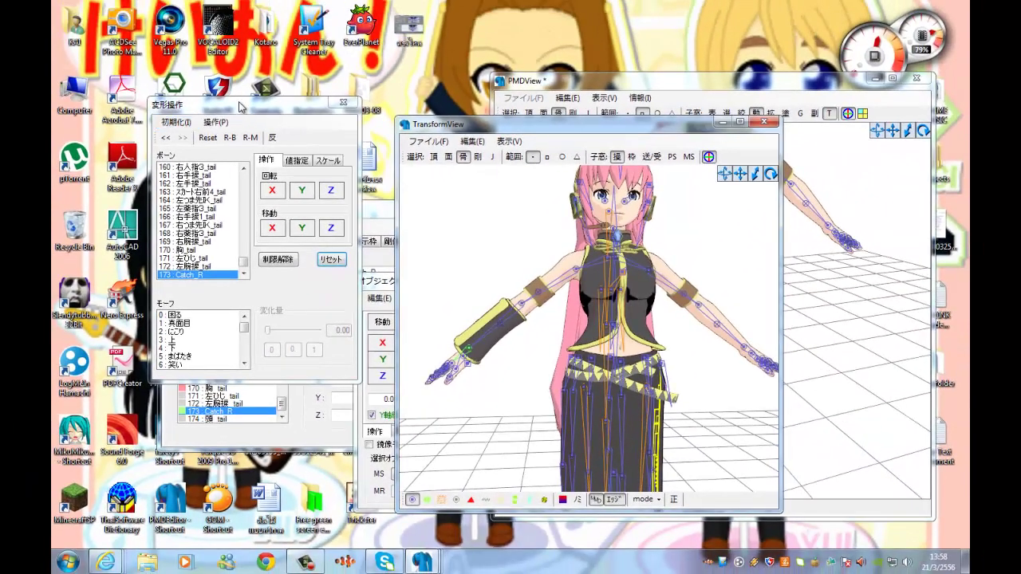
Close the 変形操作, TransformView and オブジェクト操作 windows and return to the bone editor
{"action": "left_click_drag", "start_coordinate": [239, 102], "coordinate": [256, 146]}
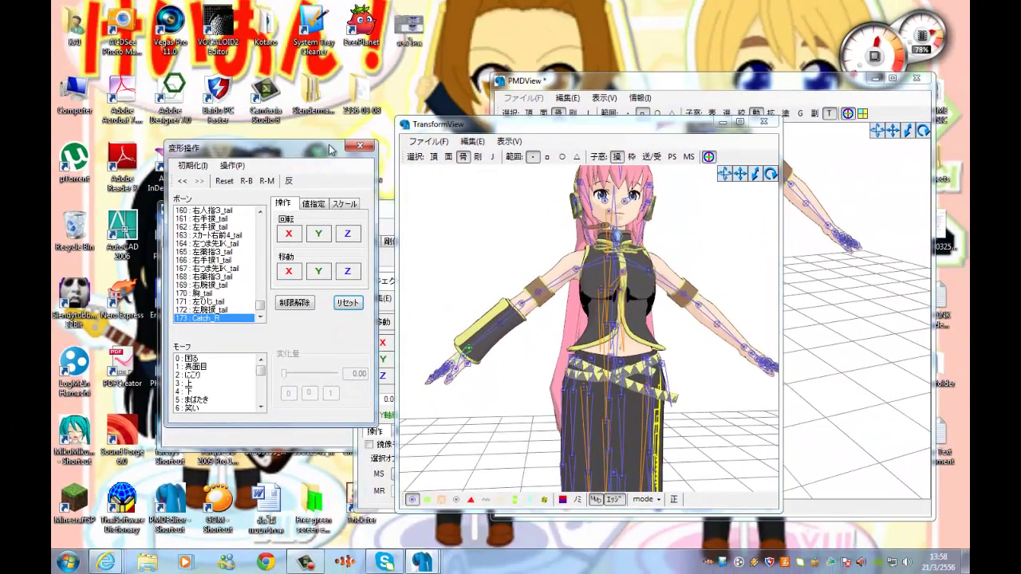
{"action": "left_click", "coordinate": [359, 145]}
{"action": "left_click", "coordinate": [763, 123]}
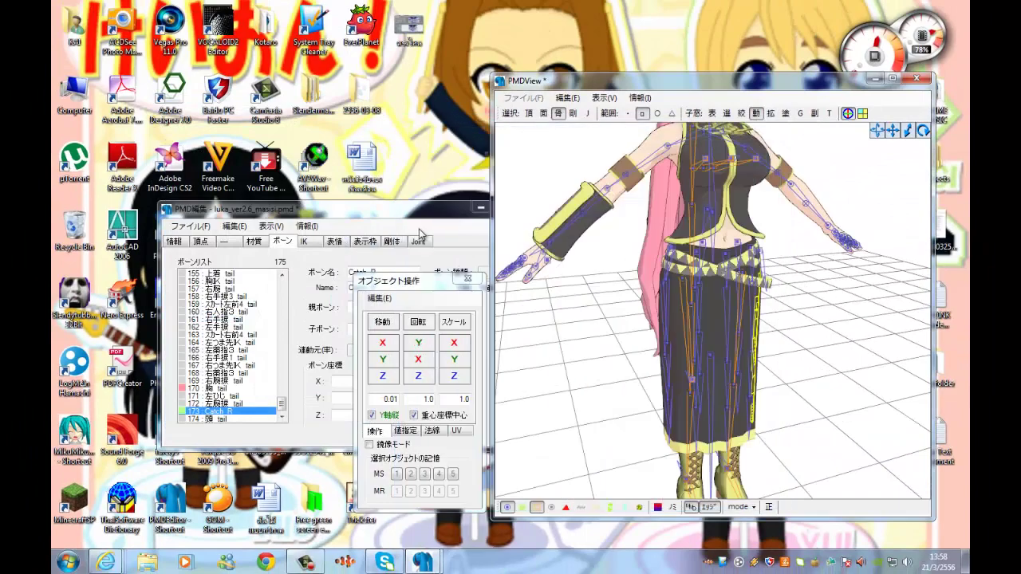
{"action": "left_click", "coordinate": [466, 279]}
{"action": "left_click", "coordinate": [435, 220]}
Save the edited model under the new name Test Luka.pmd and close PMDEditor
{"action": "left_click", "coordinate": [190, 226]}
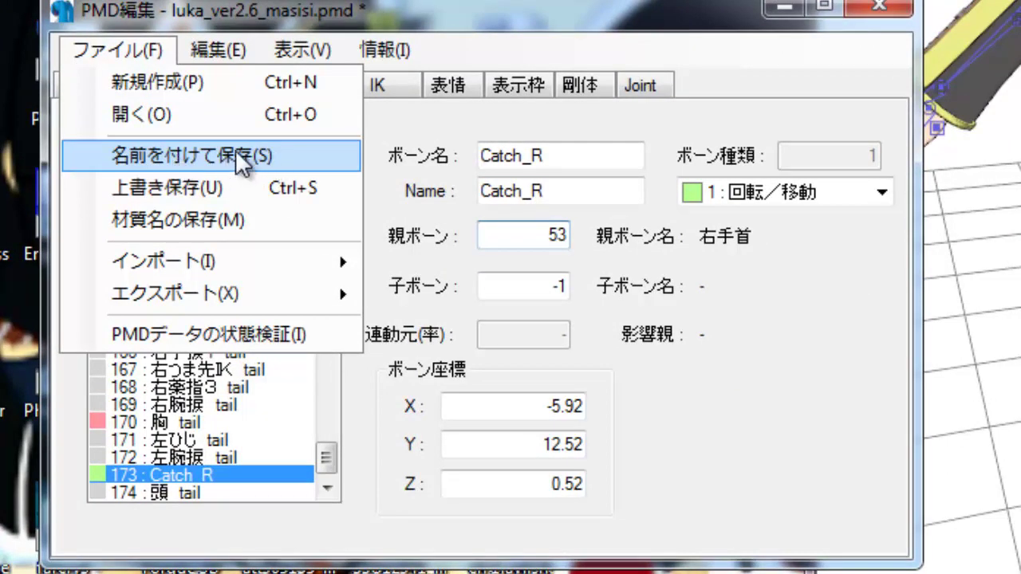
{"action": "left_click", "coordinate": [264, 155]}
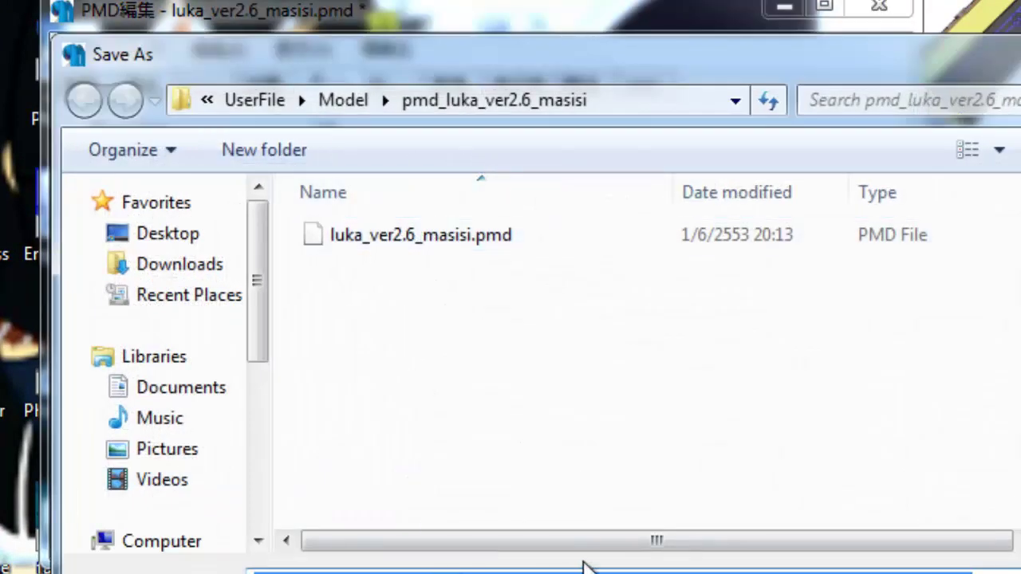
{"action": "type", "text": "l"}
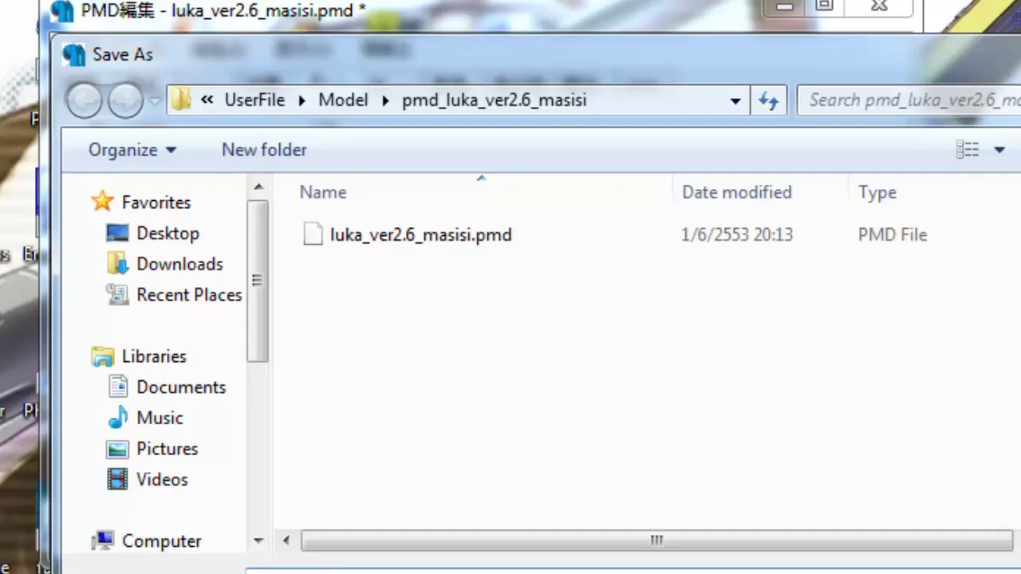
{"action": "key", "text": "Return"}
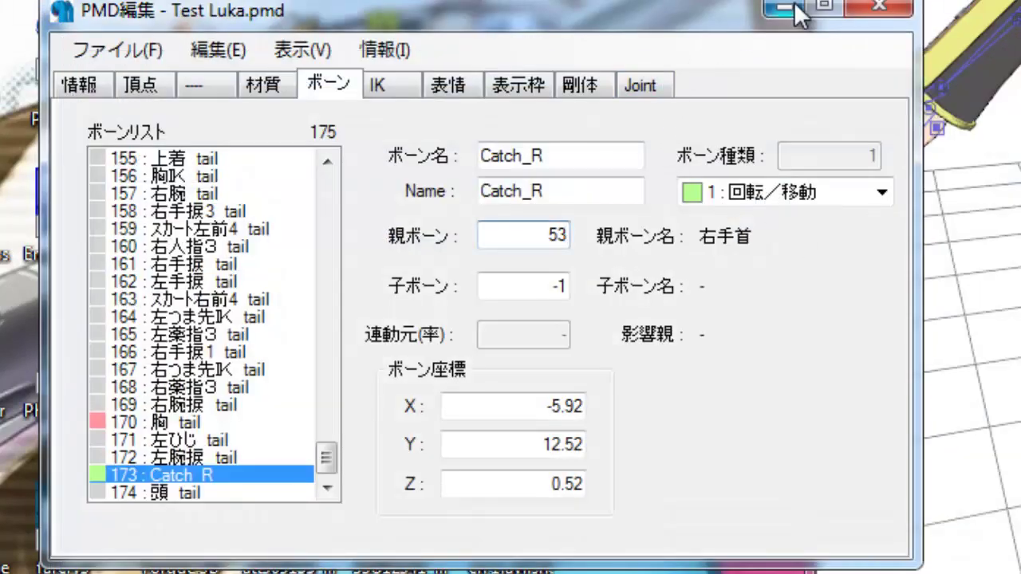
{"action": "left_click", "coordinate": [880, 8]}
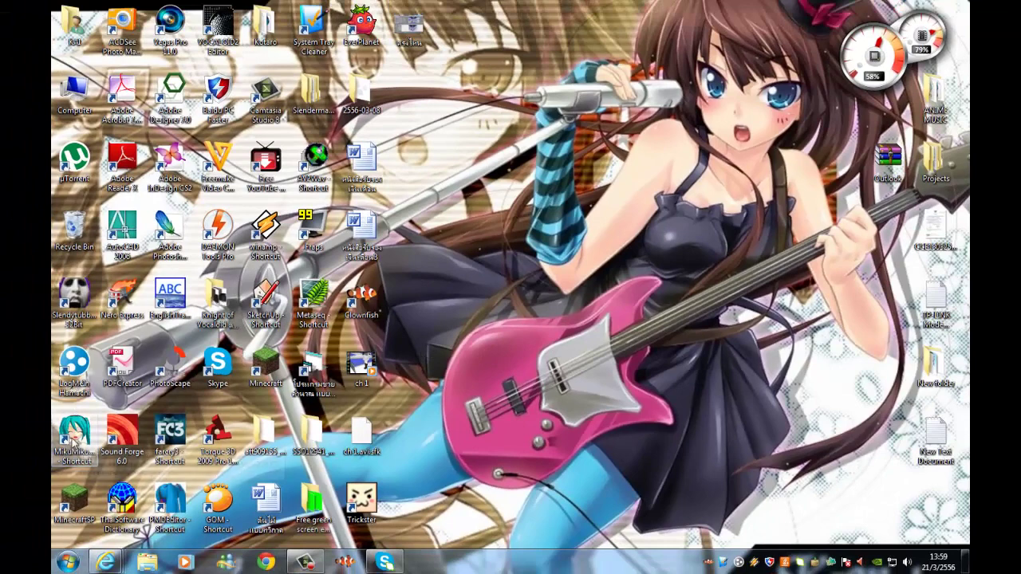
Switch to MikuMikuDance and load the model Test Luka.pmd from the pmd_luka_ver2.6_masisi folder
{"action": "left_click", "coordinate": [73, 437]}
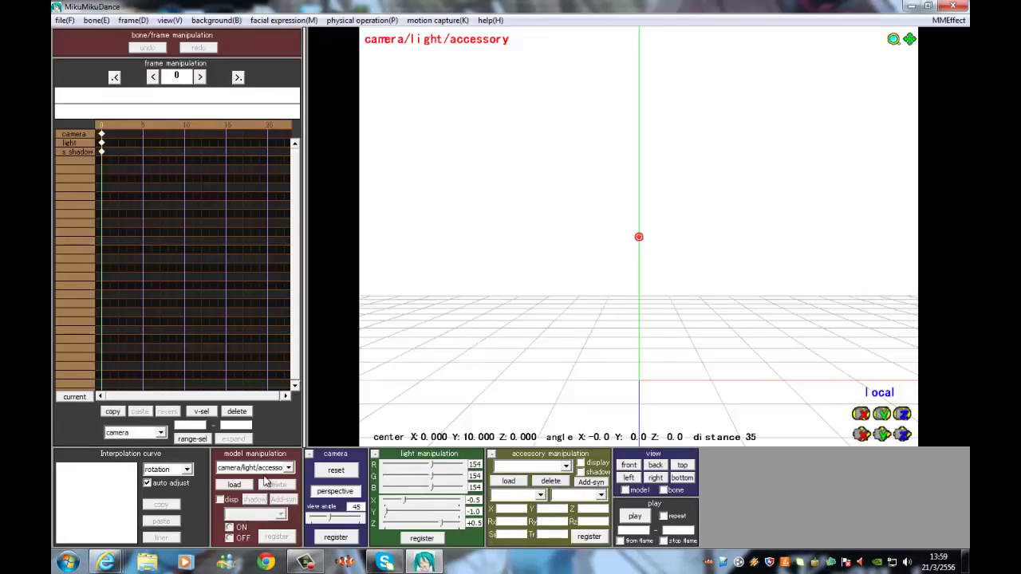
{"action": "left_click", "coordinate": [251, 484]}
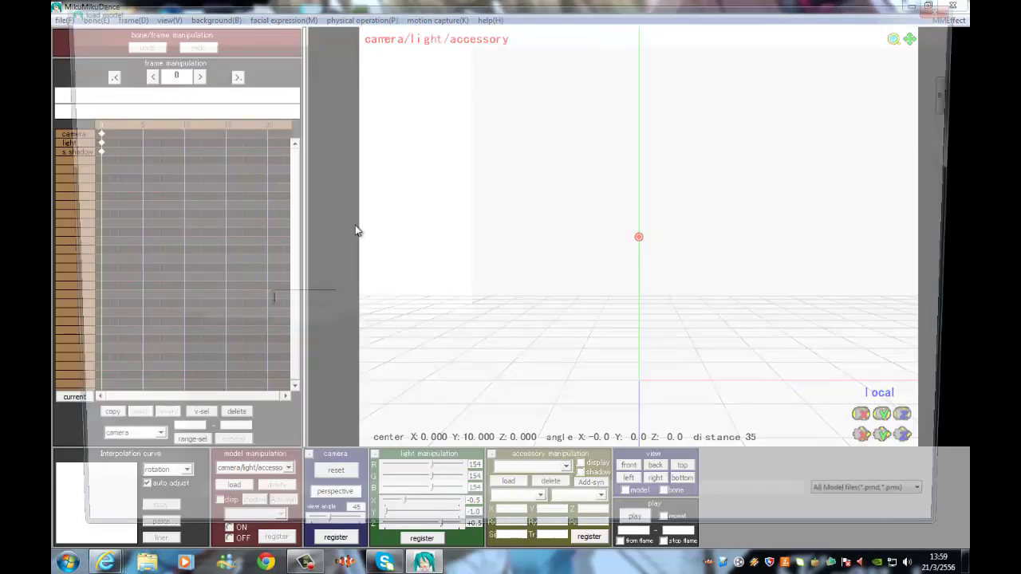
{"action": "scroll", "coordinate": [351, 231], "scroll_direction": "down", "scroll_amount": 20}
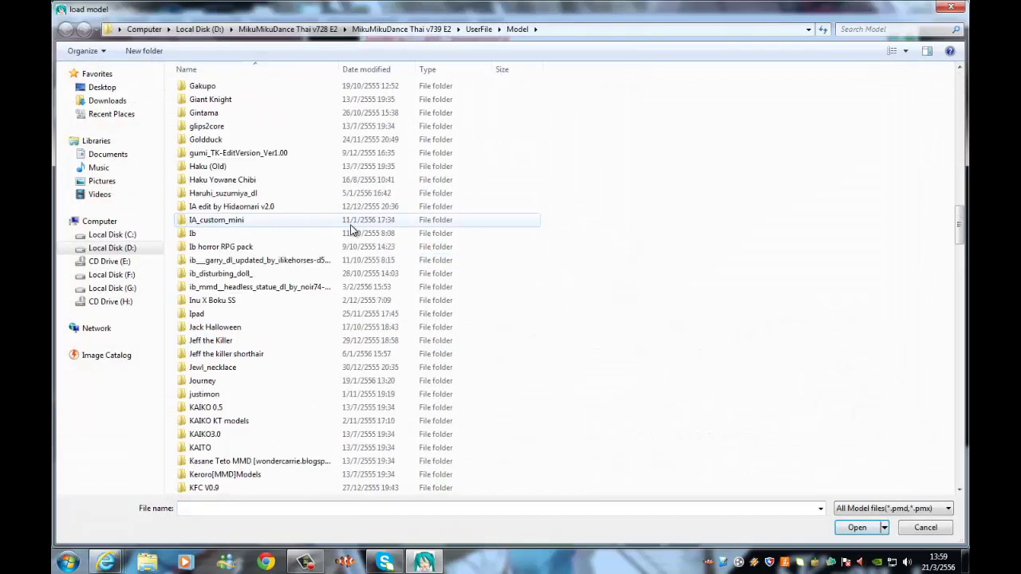
{"action": "scroll", "coordinate": [331, 233], "scroll_direction": "down", "scroll_amount": 14}
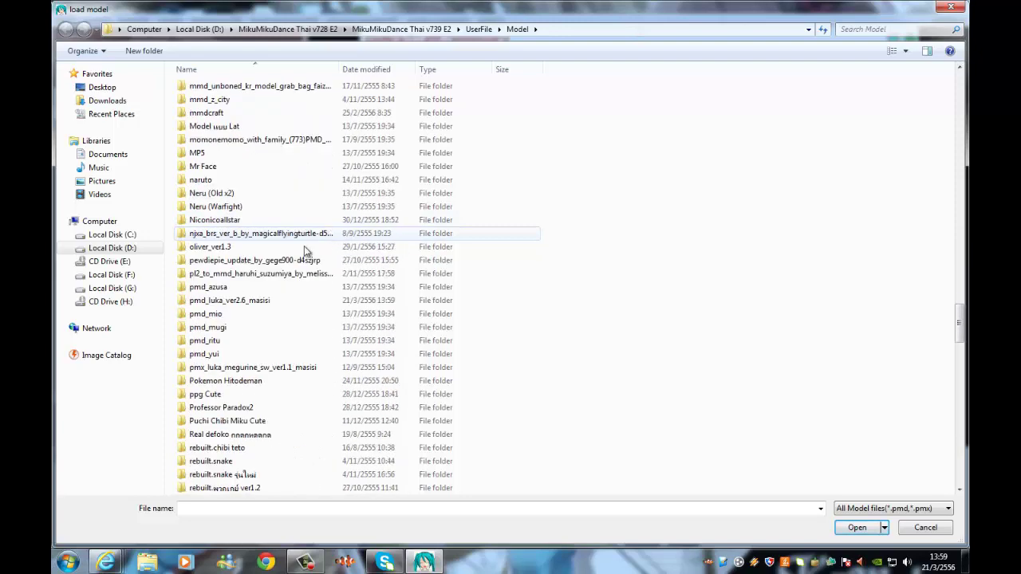
{"action": "double_click", "coordinate": [263, 301]}
{"action": "left_click", "coordinate": [240, 102]}
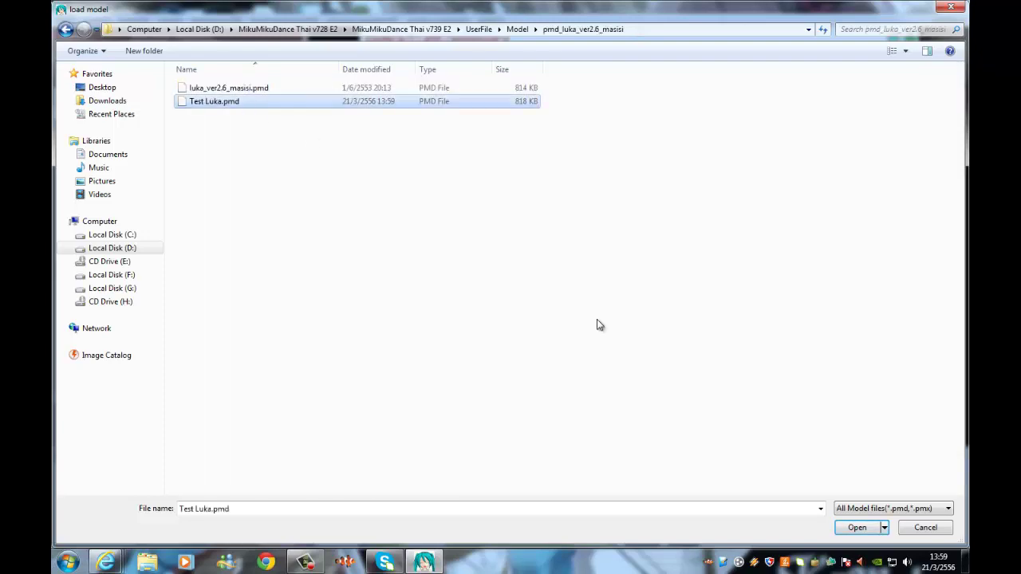
{"action": "left_click", "coordinate": [877, 527]}
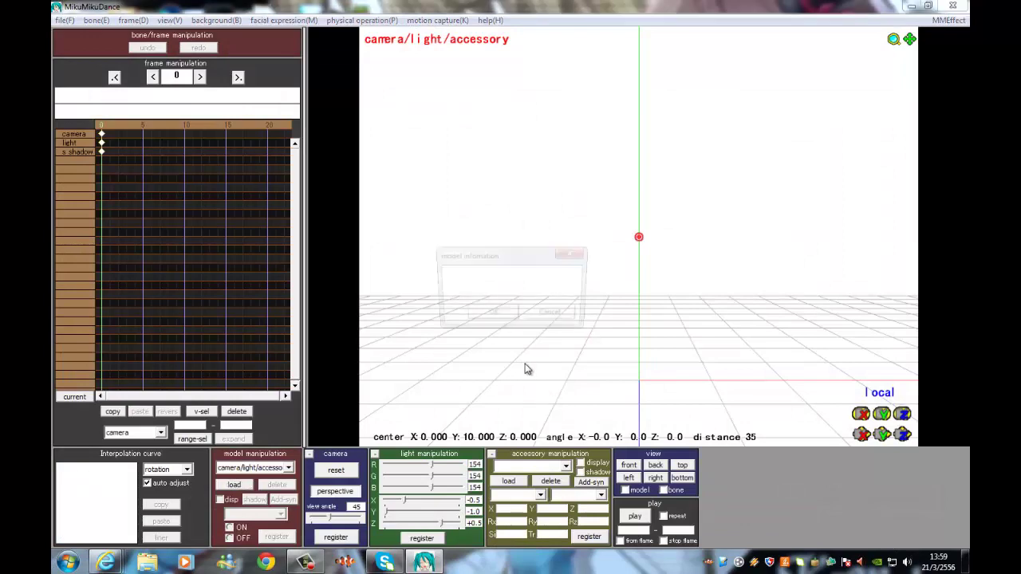
{"action": "left_click", "coordinate": [510, 322]}
Show the model's bones near the right hand and select Catch_R to check its position at the wrist
{"action": "right_click_drag", "start_coordinate": [508, 321], "coordinate": [363, 433]}
{"action": "left_click", "coordinate": [325, 471]}
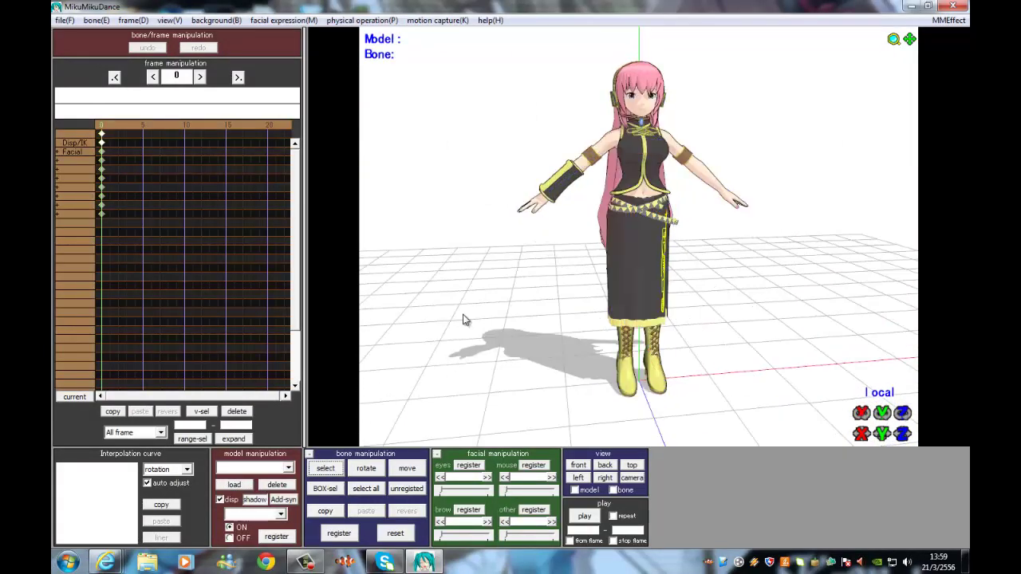
{"action": "left_click_drag", "start_coordinate": [910, 40], "coordinate": [588, 74]}
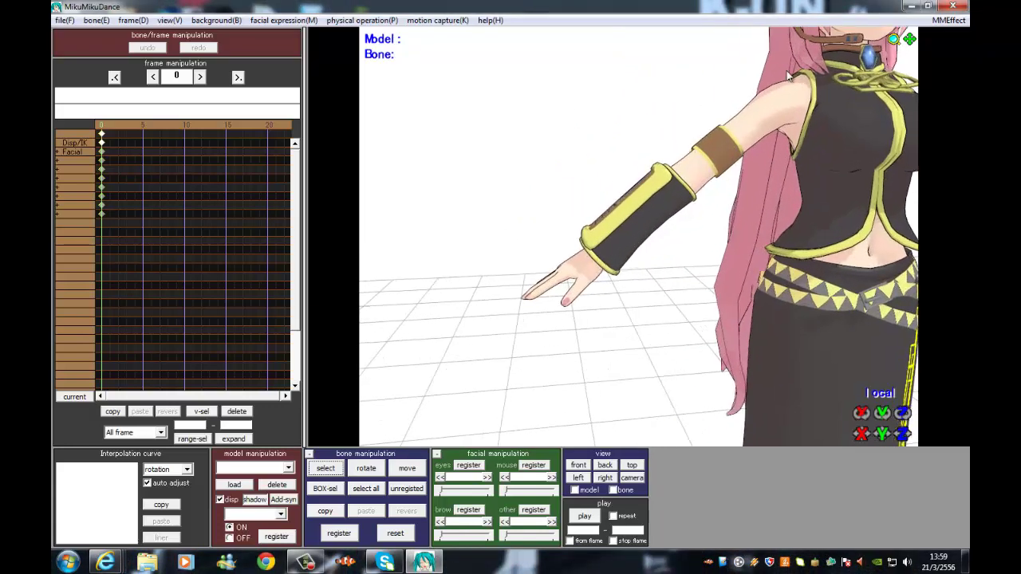
{"action": "left_click", "coordinate": [322, 474]}
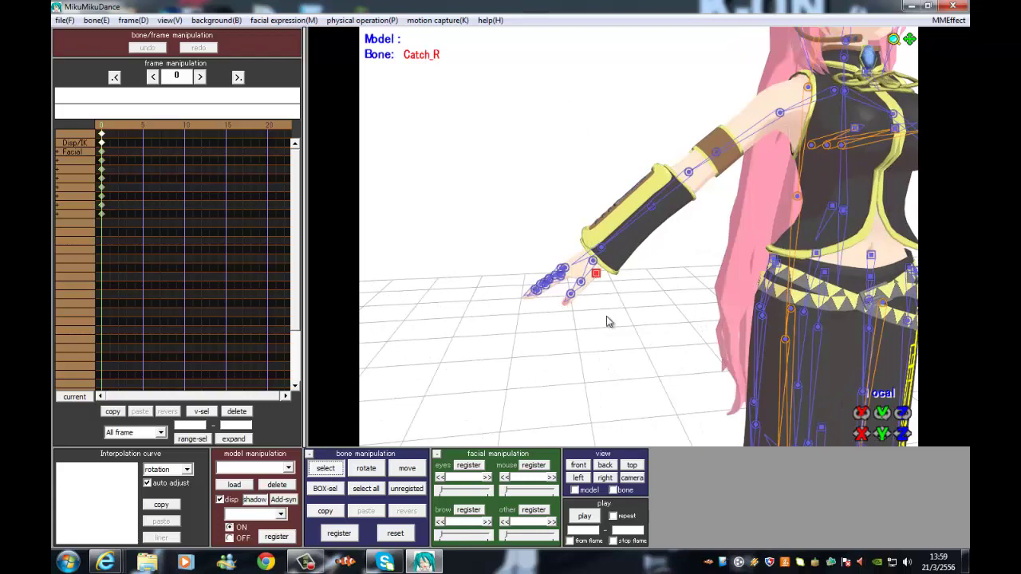
{"action": "right_click_drag", "start_coordinate": [585, 315], "coordinate": [640, 315]}
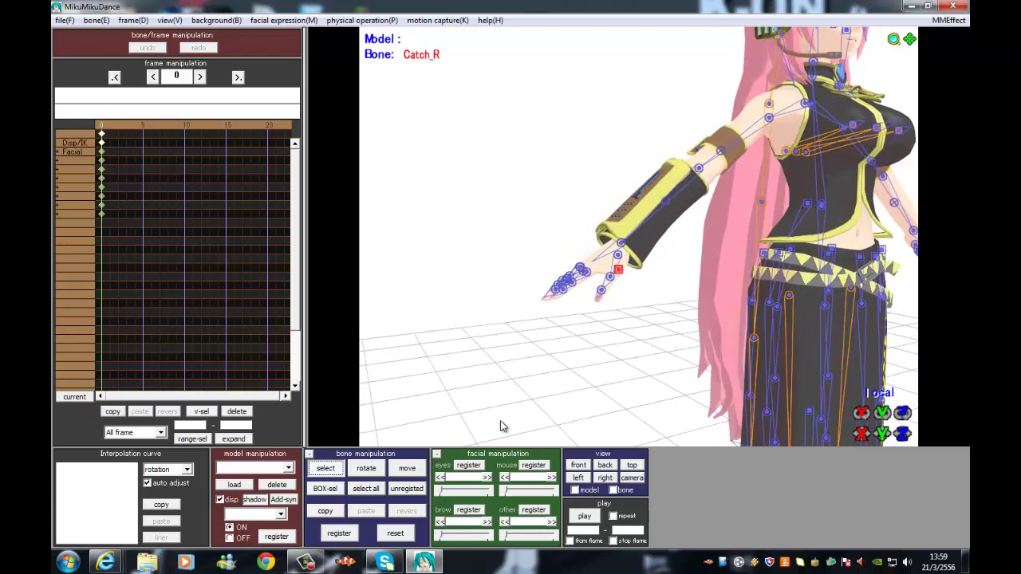
Switch to camera/light/accessory mode and load the miso soup accessory みそ汁.x from the last subfolder of bowl\01
{"action": "left_click", "coordinate": [289, 469]}
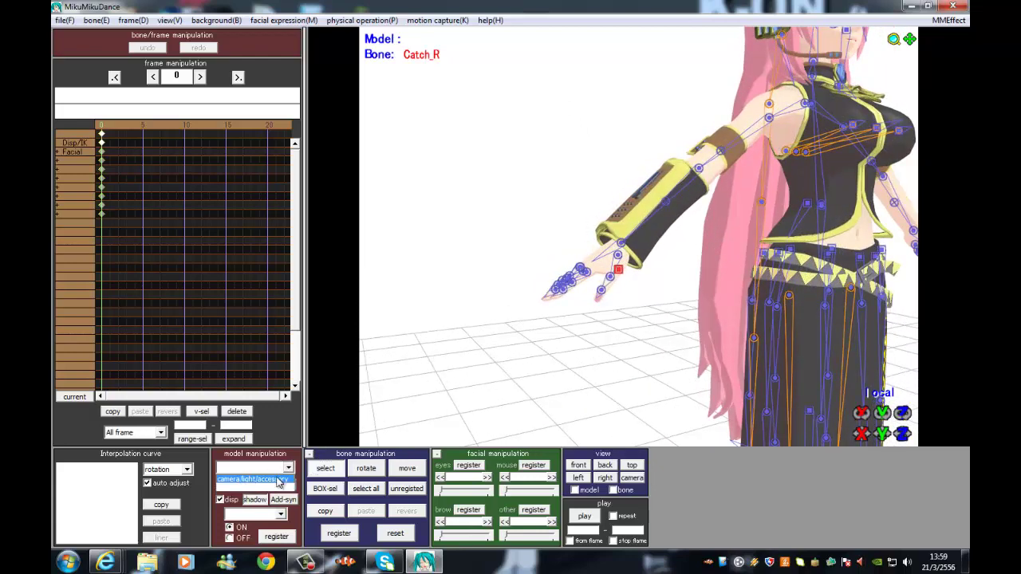
{"action": "left_click", "coordinate": [254, 478]}
{"action": "left_click", "coordinate": [511, 481]}
{"action": "left_click", "coordinate": [348, 329]}
{"action": "scroll", "coordinate": [345, 328], "scroll_direction": "down", "scroll_amount": 1}
{"action": "scroll", "coordinate": [346, 328], "scroll_direction": "up", "scroll_amount": 1}
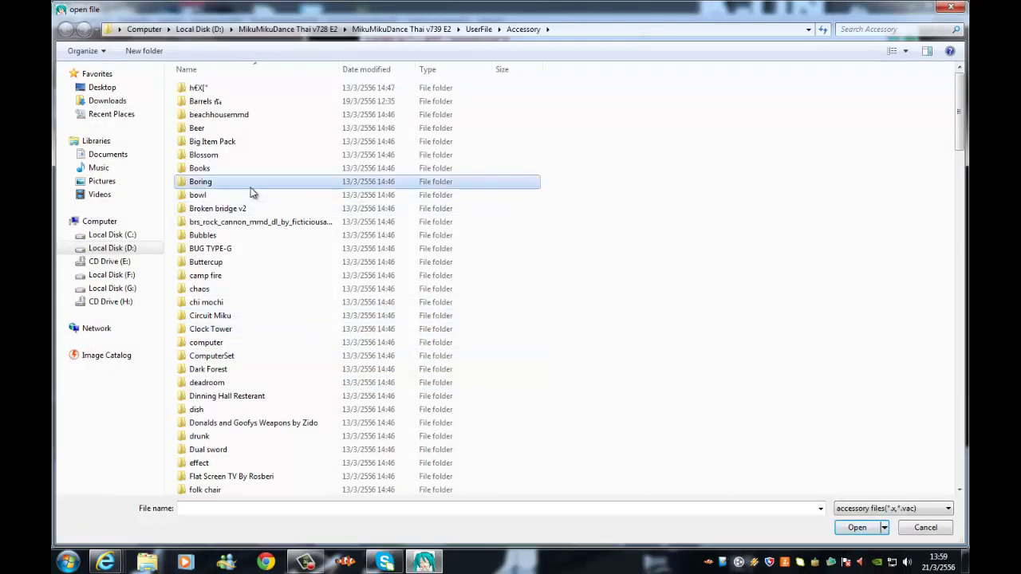
{"action": "double_click", "coordinate": [251, 192]}
{"action": "double_click", "coordinate": [266, 90]}
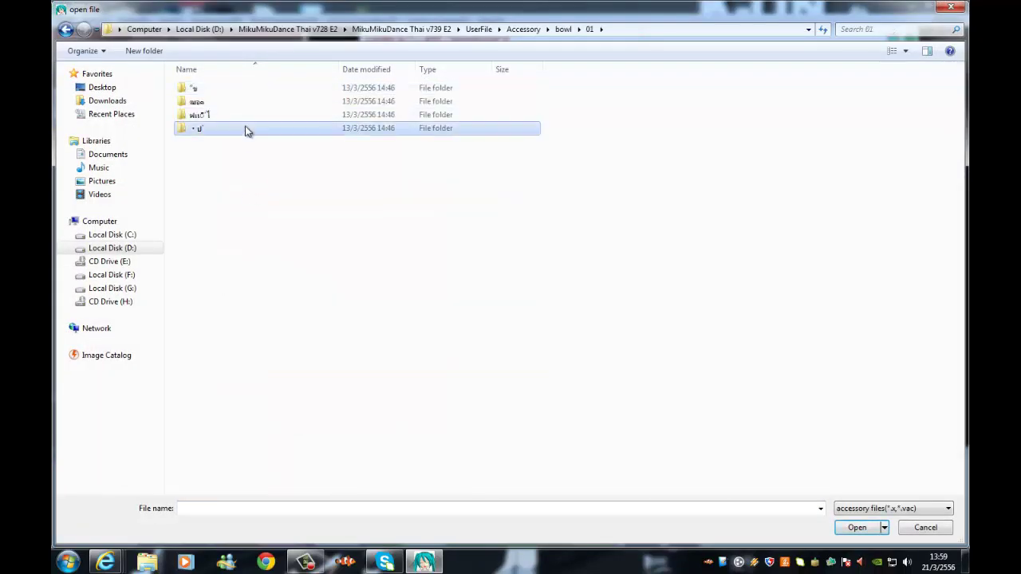
{"action": "double_click", "coordinate": [247, 128]}
{"action": "left_click", "coordinate": [251, 88]}
{"action": "left_click", "coordinate": [854, 527]}
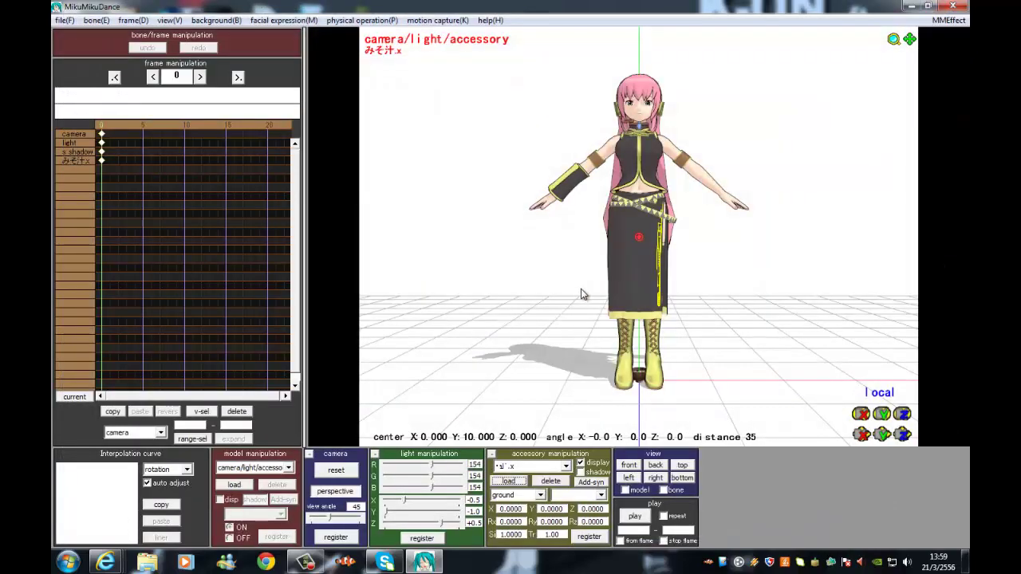
Attach the miso soup bowl accessory to the Luka model's Catch_R bone
{"action": "left_click", "coordinate": [541, 496]}
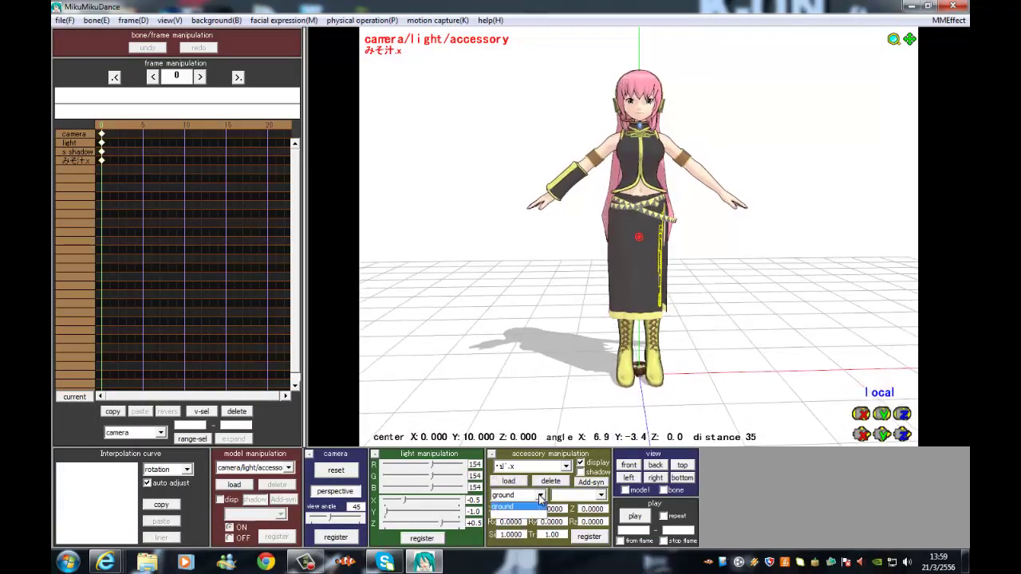
{"action": "left_click", "coordinate": [515, 511]}
{"action": "left_click", "coordinate": [600, 496]}
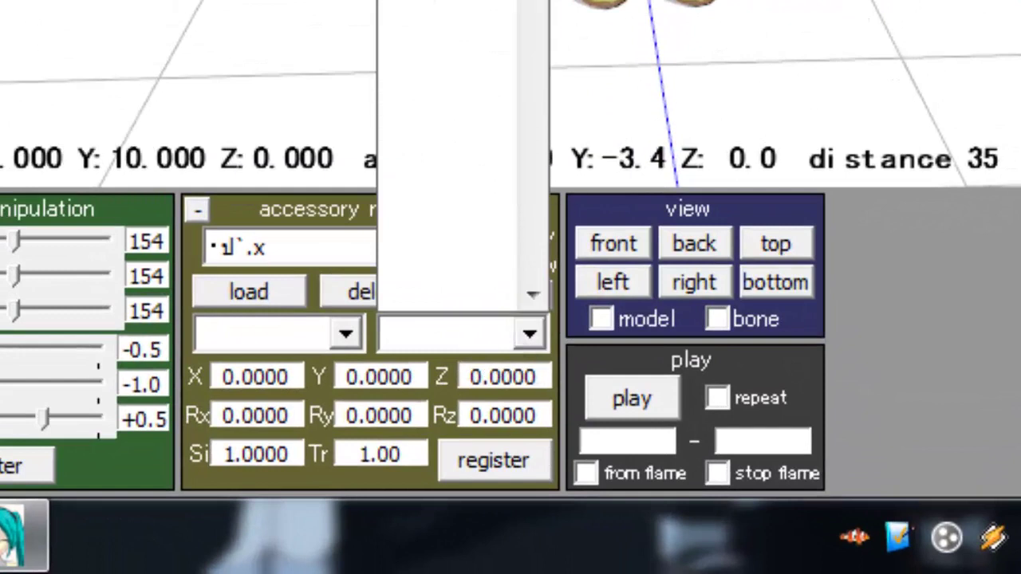
{"action": "left_click_drag", "start_coordinate": [531, 4], "coordinate": [533, 247]}
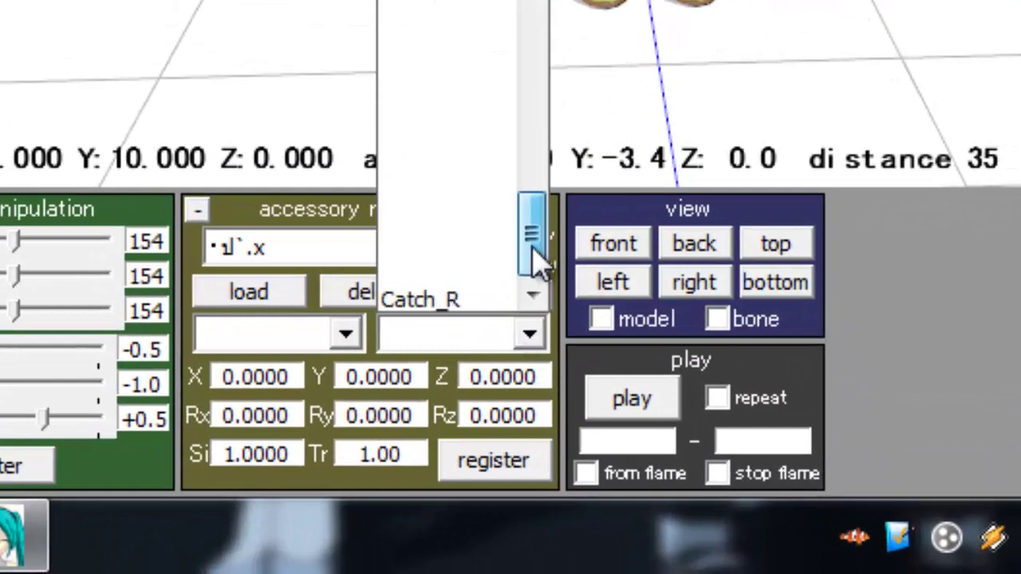
{"action": "left_click", "coordinate": [449, 303]}
Check the bowl close up at the right wrist and register the accessory's attachment at frame 0
{"action": "right_click_drag", "start_coordinate": [495, 143], "coordinate": [514, 156]}
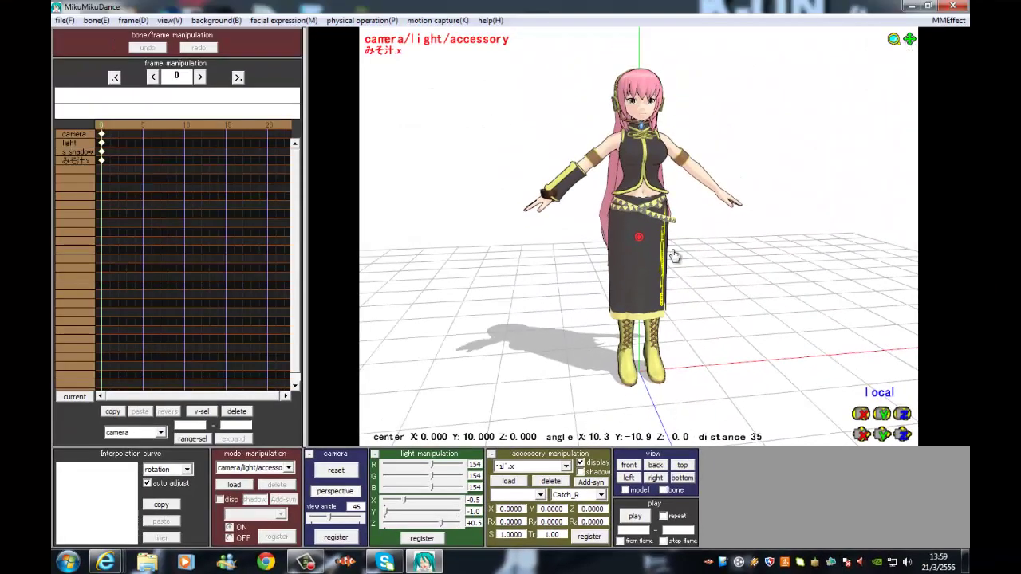
{"action": "middle_click_drag", "start_coordinate": [674, 255], "coordinate": [614, 164]}
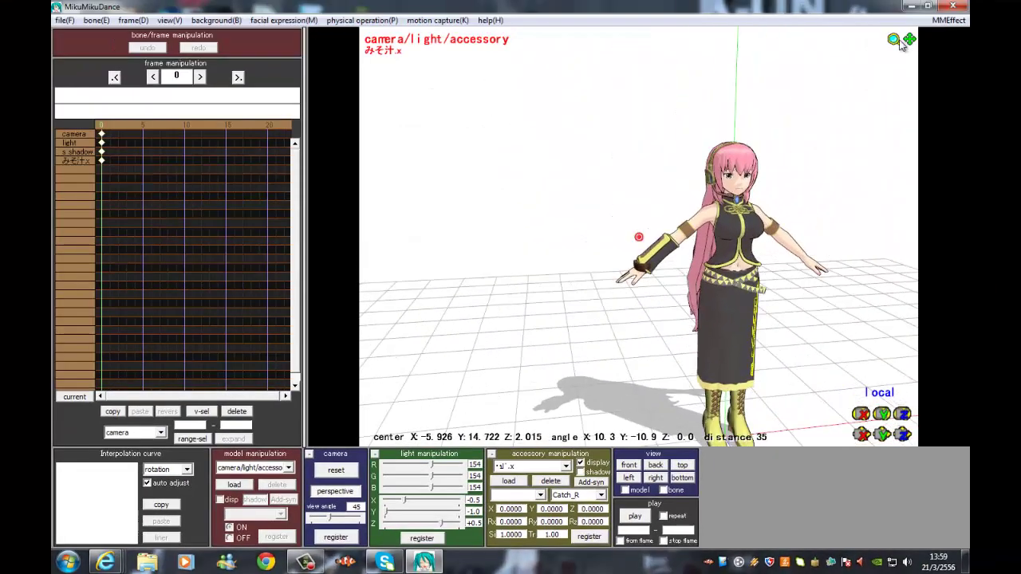
{"action": "scroll", "coordinate": [614, 165], "scroll_direction": "up", "scroll_amount": 2}
{"action": "scroll", "coordinate": [614, 165], "scroll_direction": "up", "scroll_amount": 6}
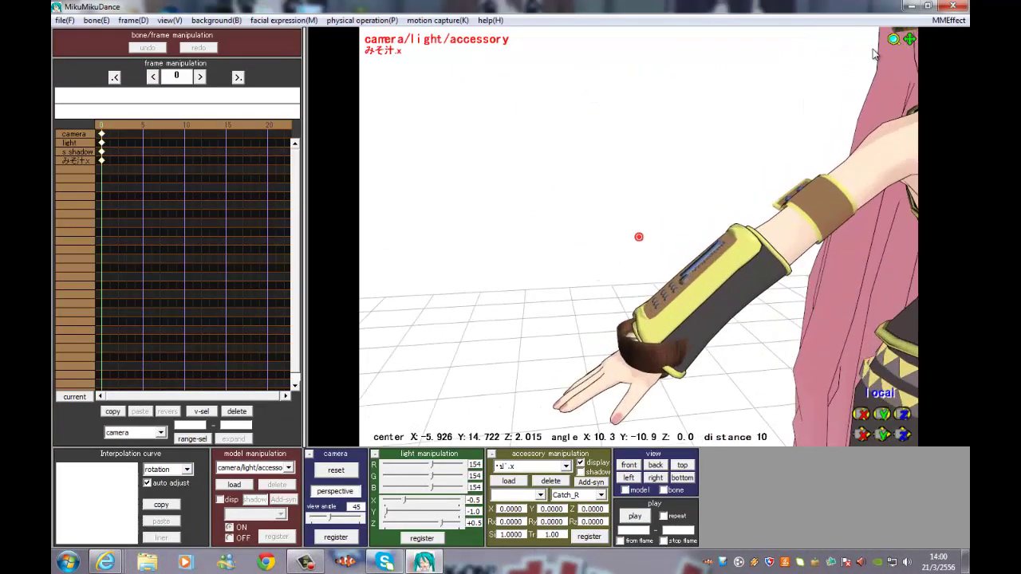
{"action": "mouse_move", "coordinate": [906, 39]}
{"action": "left_mouse_down"}
{"action": "mouse_move", "coordinate": [909, 2]}
{"action": "mouse_move", "coordinate": [900, 40]}
{"action": "mouse_move", "coordinate": [639, 235]}
{"action": "mouse_move", "coordinate": [897, 40]}
{"action": "mouse_move", "coordinate": [909, 42]}
{"action": "left_mouse_up"}
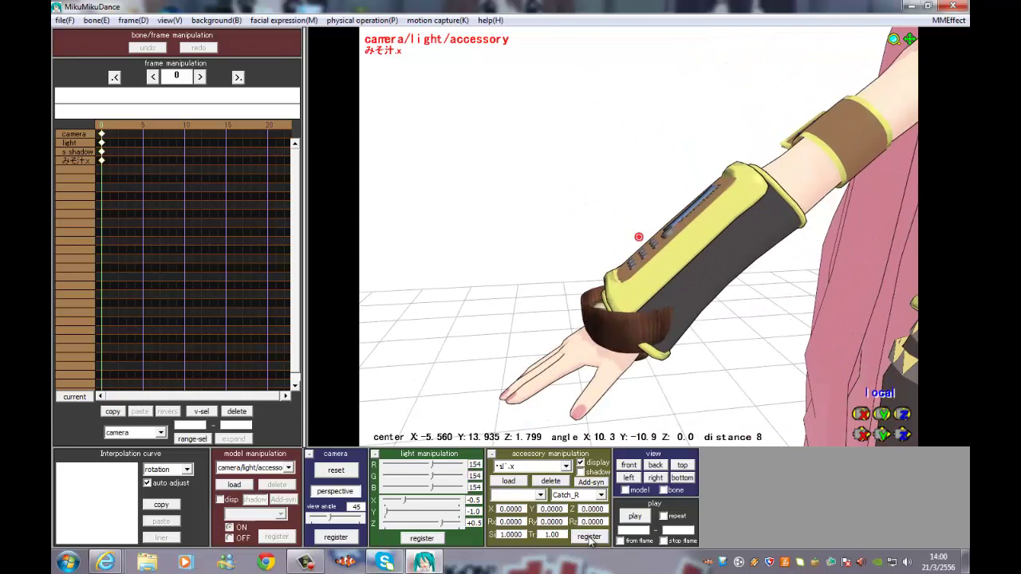
Switch to the Luka model, rotate the right upper arm and forearm to turn the palm upward, and register the bones
{"action": "left_click", "coordinate": [258, 468]}
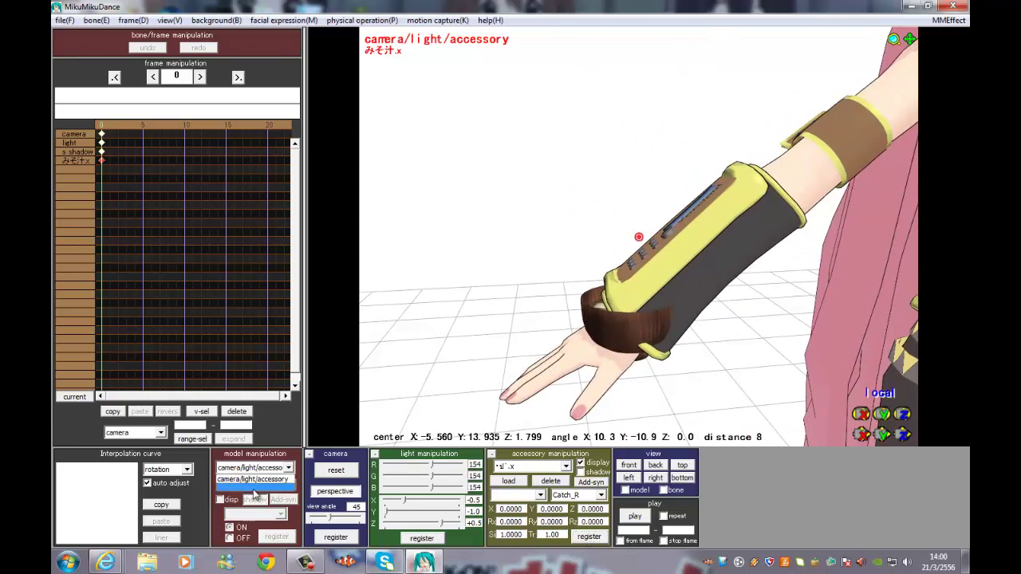
{"action": "left_click", "coordinate": [257, 495]}
{"action": "mouse_move", "coordinate": [908, 41]}
{"action": "left_mouse_down"}
{"action": "mouse_move", "coordinate": [612, 242]}
{"action": "mouse_move", "coordinate": [908, 41]}
{"action": "left_mouse_up"}
{"action": "left_click", "coordinate": [855, 108]}
{"action": "left_click_drag", "start_coordinate": [882, 413], "coordinate": [636, 228]}
{"action": "left_click_drag", "start_coordinate": [861, 413], "coordinate": [635, 170]}
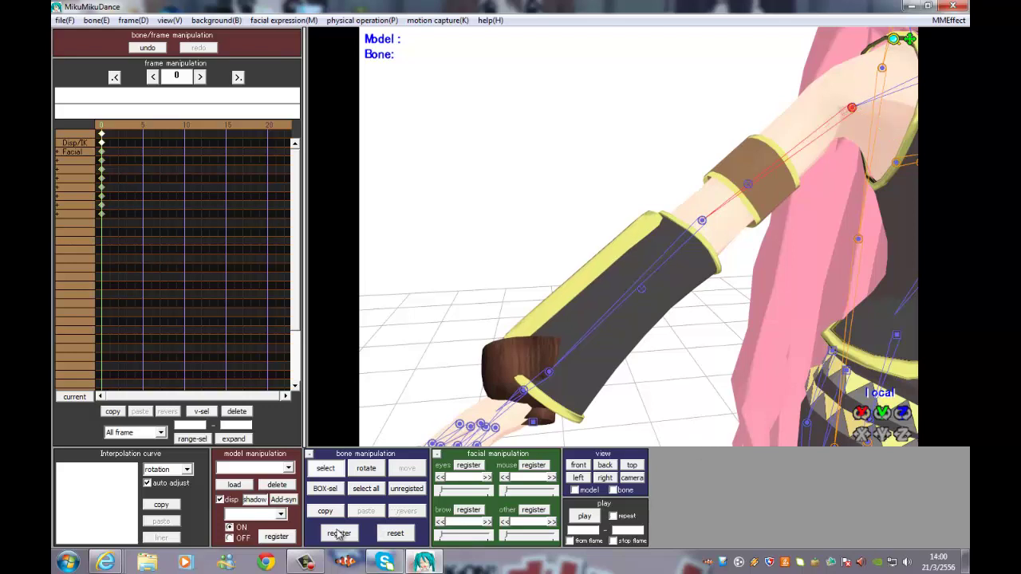
{"action": "left_click_drag", "start_coordinate": [864, 415], "coordinate": [643, 327]}
{"action": "left_click_drag", "start_coordinate": [903, 414], "coordinate": [762, 424]}
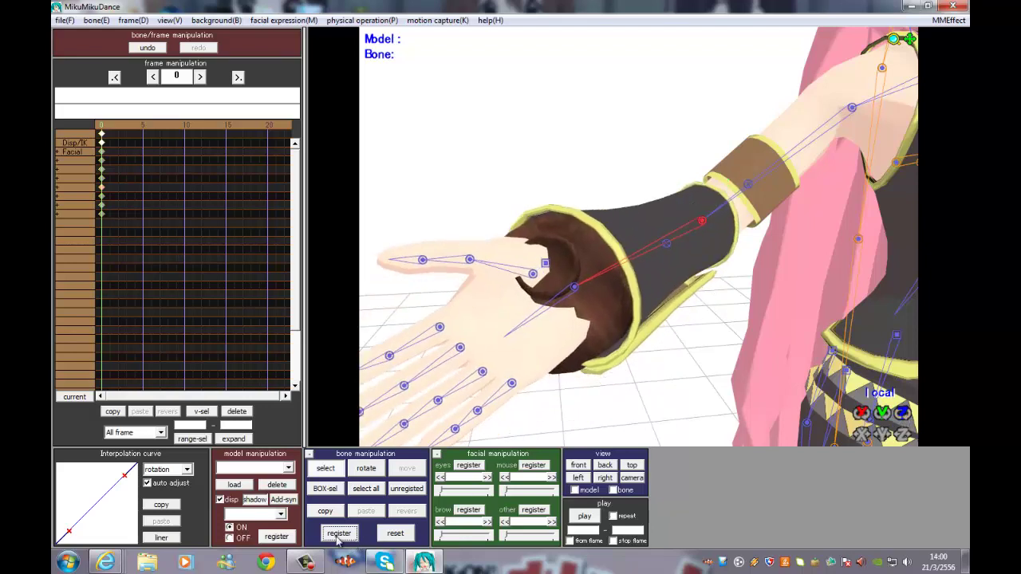
Rotate and move the Catch_R bone to place the soup bowl over the right palm
{"action": "left_click", "coordinate": [545, 264]}
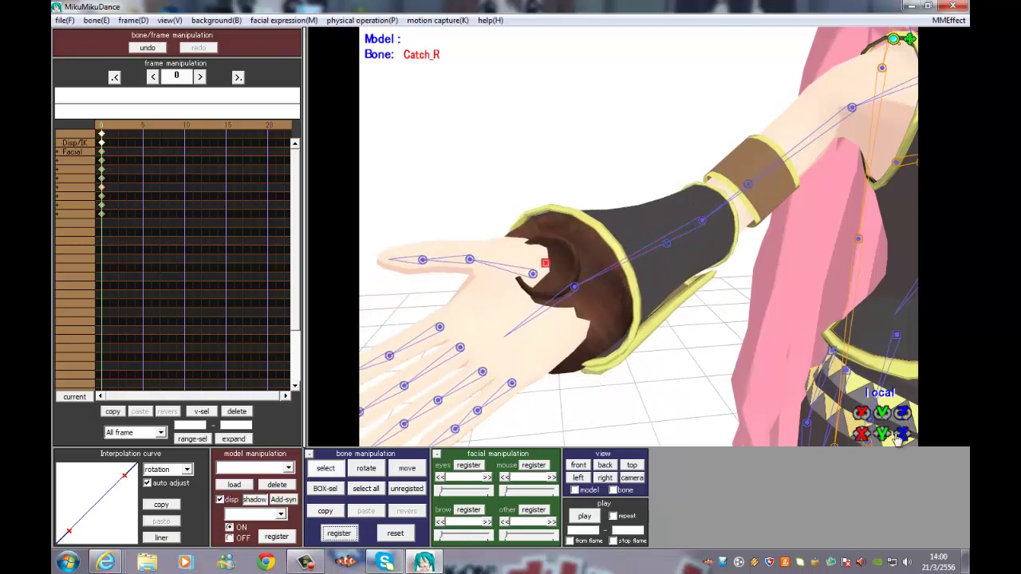
{"action": "left_click_drag", "start_coordinate": [866, 415], "coordinate": [621, 441]}
{"action": "left_click_drag", "start_coordinate": [639, 222], "coordinate": [642, 240]}
{"action": "left_click_drag", "start_coordinate": [862, 433], "coordinate": [638, 242]}
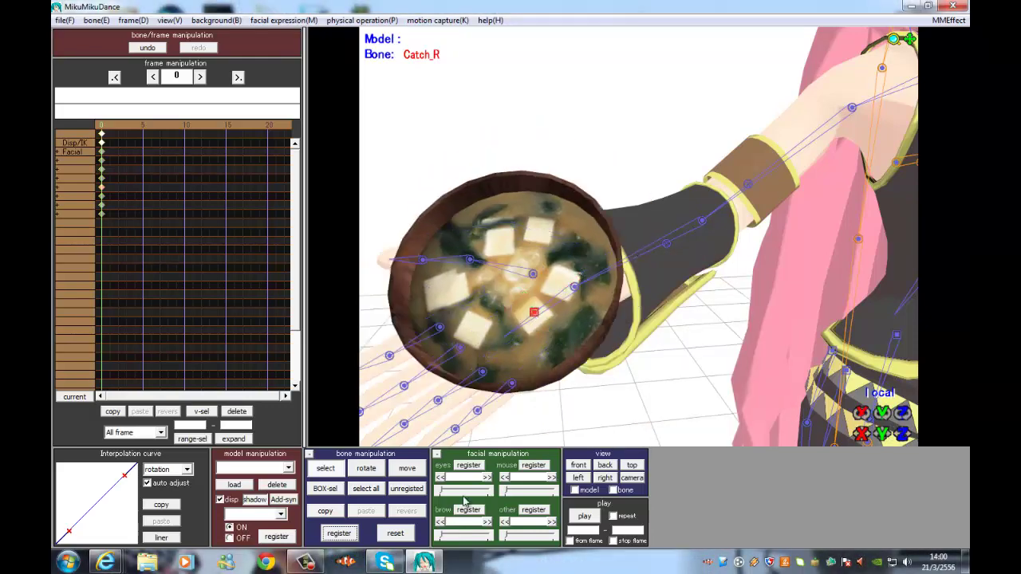
Load the first pose data file in the Pose folder to curl the right hand's fingers, and register the pose
{"action": "left_click", "coordinate": [63, 20]}
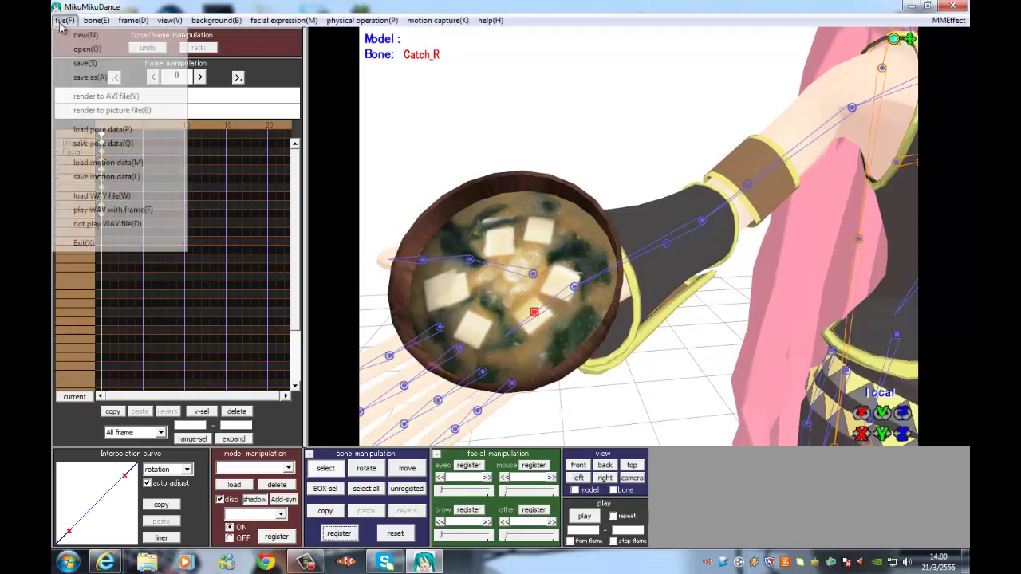
{"action": "left_click", "coordinate": [83, 128]}
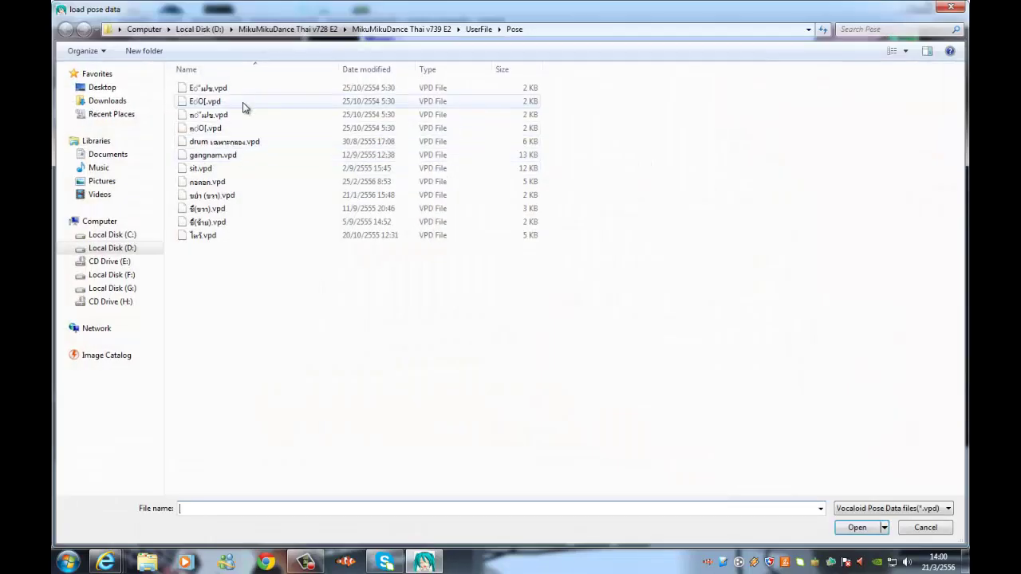
{"action": "double_click", "coordinate": [244, 94]}
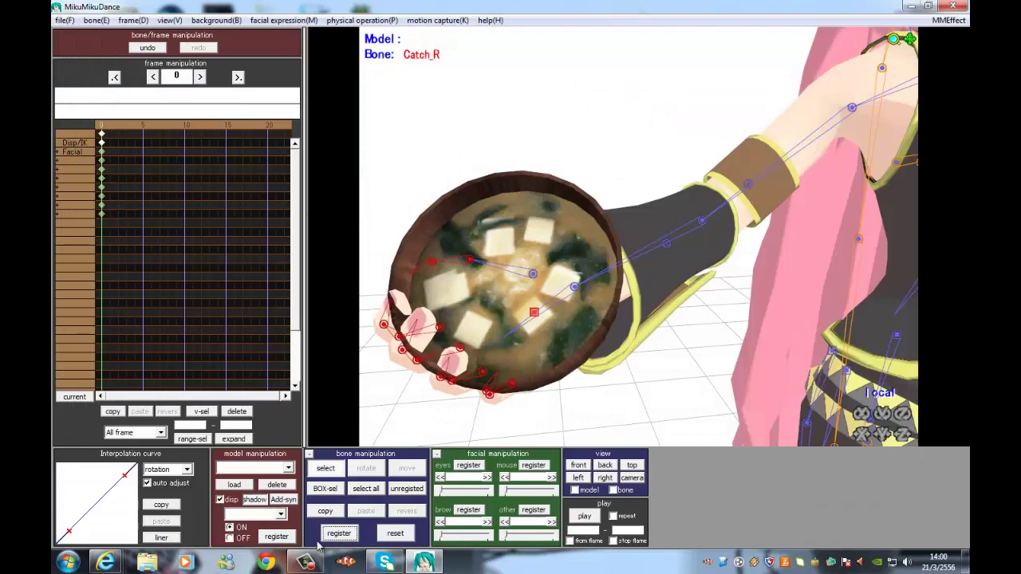
{"action": "left_click", "coordinate": [346, 539]}
Reselect the Catch_R bone and shift the soup bowl closer to the wrist within the curled fingers
{"action": "left_click", "coordinate": [338, 472]}
{"action": "left_click", "coordinate": [539, 316]}
{"action": "left_click_drag", "start_coordinate": [864, 445], "coordinate": [862, 433]}
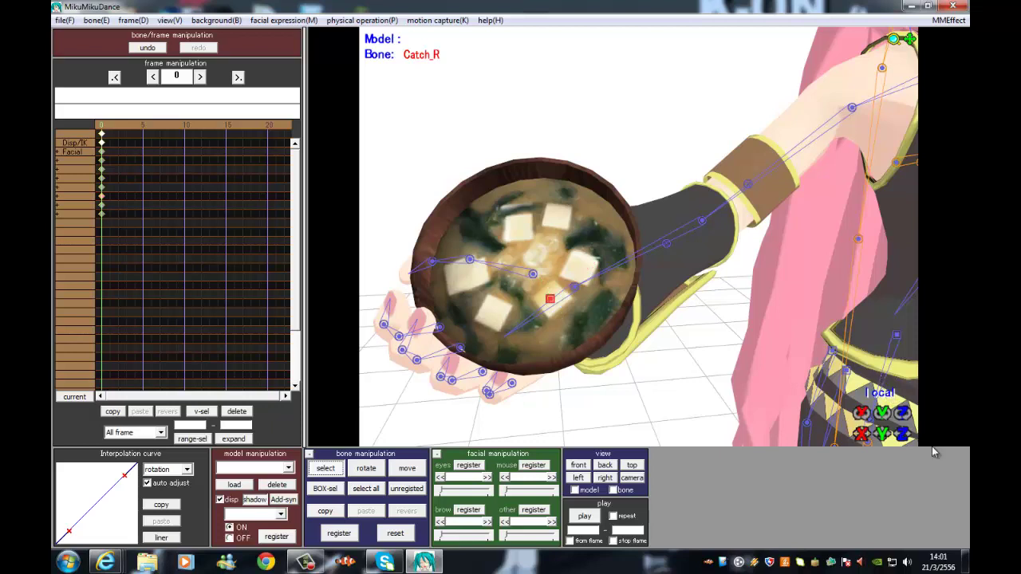
Shift the Catch_R bone slightly to seat the soup bowl in the right hand, and register its position
{"action": "left_click_drag", "start_coordinate": [908, 434], "coordinate": [638, 244]}
{"action": "left_click_drag", "start_coordinate": [862, 437], "coordinate": [641, 238]}
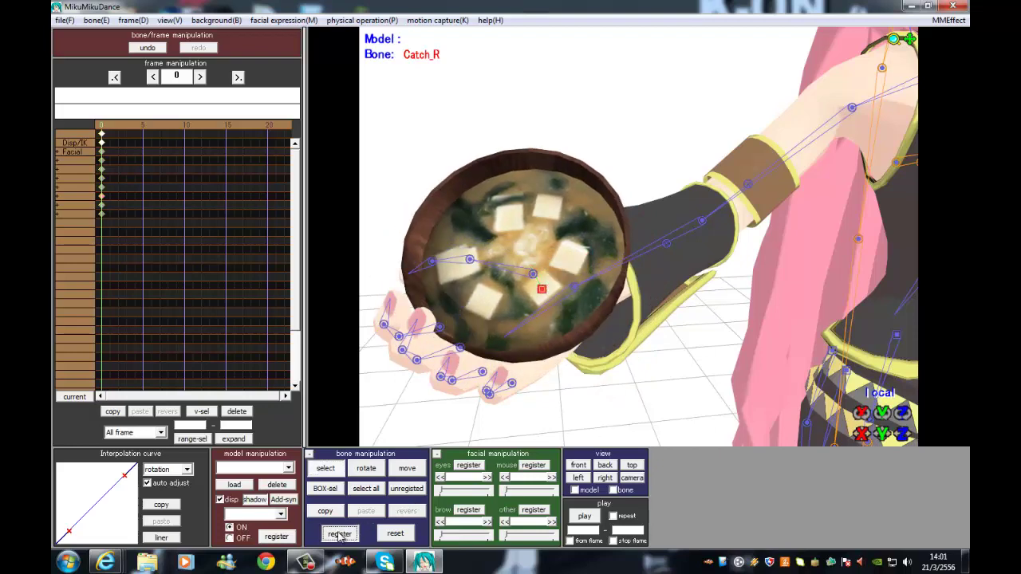
{"action": "left_click", "coordinate": [326, 469]}
{"action": "scroll", "coordinate": [494, 324], "scroll_direction": "down", "scroll_amount": 8}
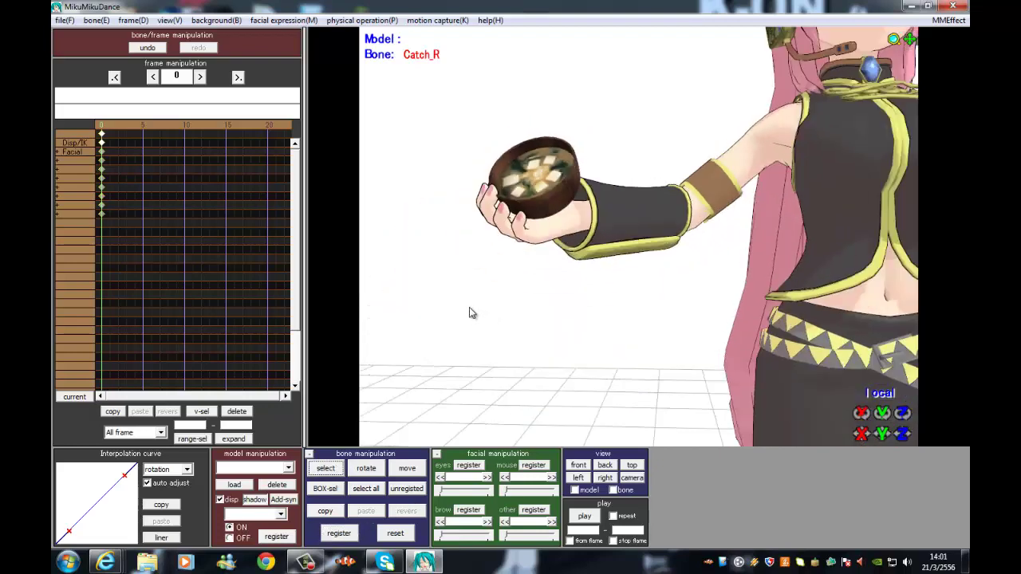
{"action": "scroll", "coordinate": [475, 320], "scroll_direction": "up", "scroll_amount": 3}
{"action": "scroll", "coordinate": [479, 307], "scroll_direction": "down", "scroll_amount": 4}
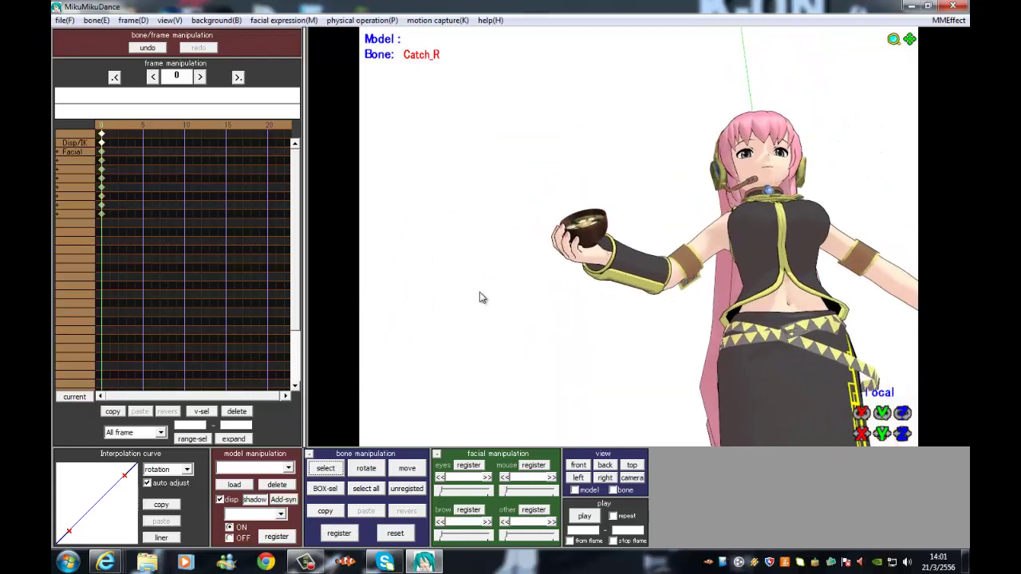
{"action": "scroll", "coordinate": [478, 311], "scroll_direction": "up", "scroll_amount": 8}
{"action": "right_click_drag", "start_coordinate": [480, 333], "coordinate": [481, 345]}
Reselect the Catch_R bone, nudge the soup bowl down toward the curled fingers, and register the adjusted position
{"action": "left_click", "coordinate": [327, 474]}
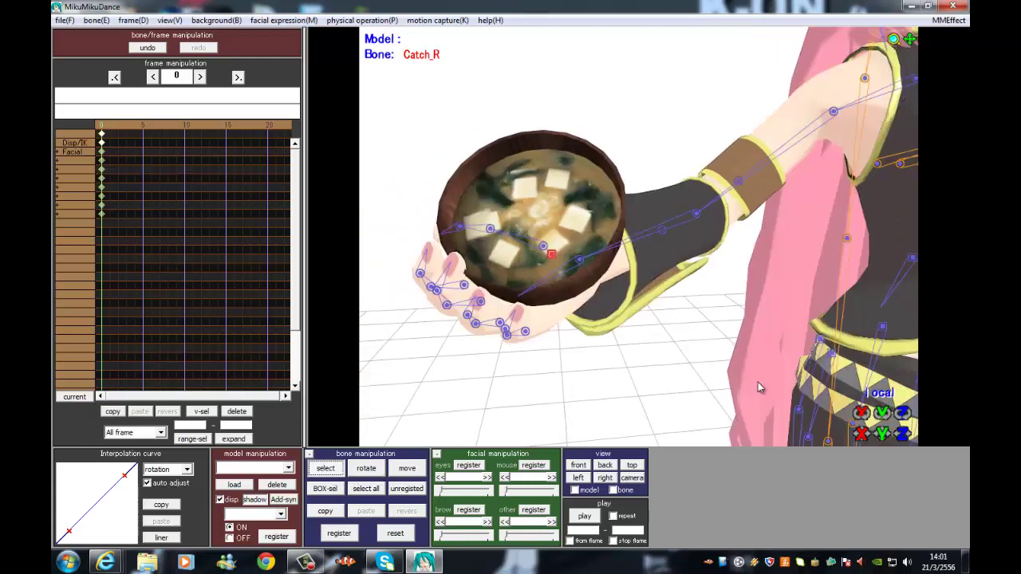
{"action": "mouse_move", "coordinate": [638, 242]}
{"action": "left_mouse_down"}
{"action": "mouse_move", "coordinate": [636, 264]}
{"action": "mouse_move", "coordinate": [638, 240]}
{"action": "left_mouse_up"}
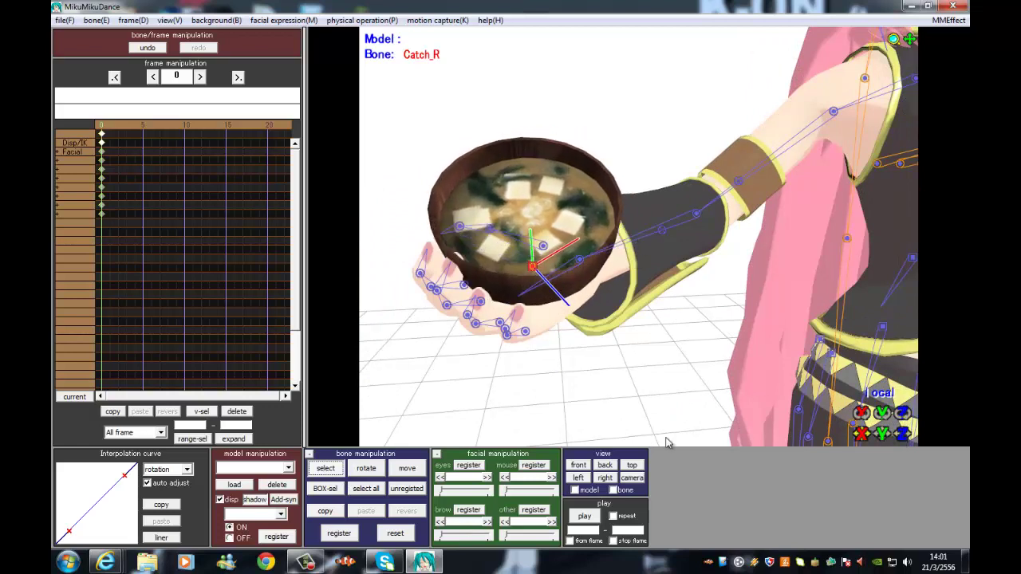
{"action": "left_click", "coordinate": [634, 347]}
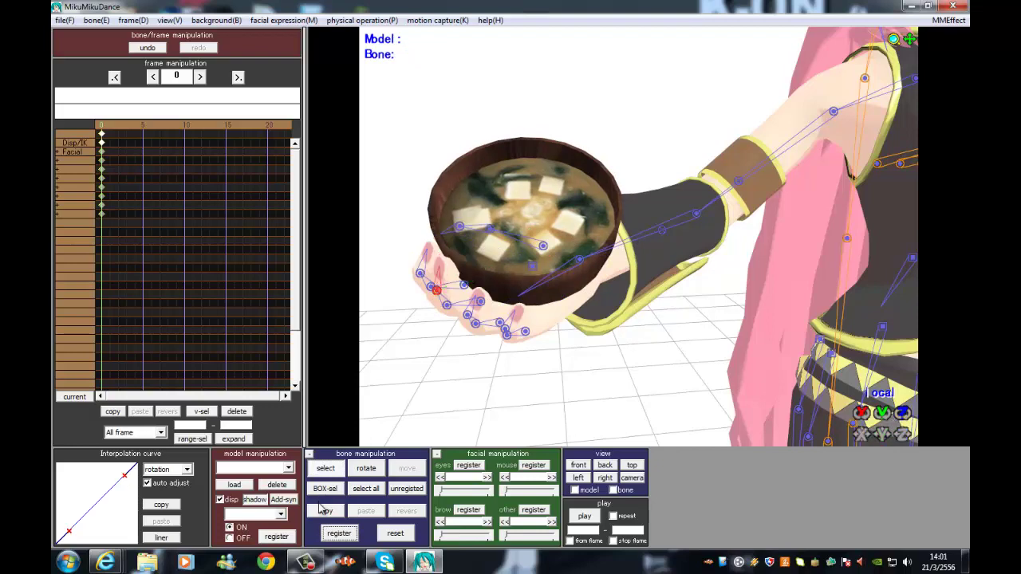
Advance to frame 61, rotate the right upper arm to raise the hand holding the bowl, and register the pose
{"action": "scroll", "coordinate": [584, 249], "scroll_direction": "down", "scroll_amount": 8}
{"action": "scroll", "coordinate": [584, 249], "scroll_direction": "up", "scroll_amount": 6}
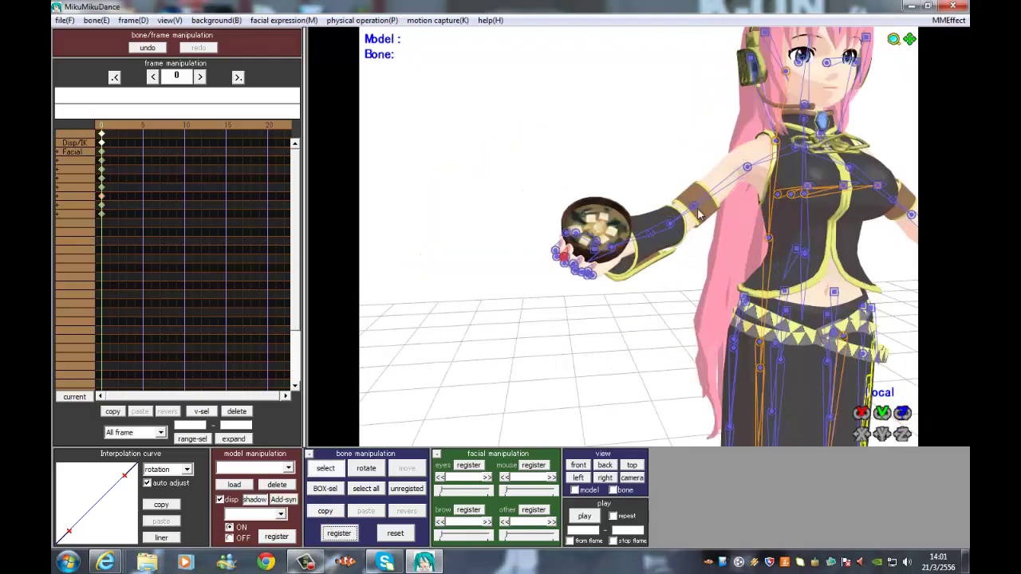
{"action": "key", "text": "Right"}
{"action": "key", "text": "Right"}
{"action": "key", "text": "Right"}
{"action": "key", "text": "Right"}
{"action": "key", "text": "Right"}
{"action": "key", "text": "Right"}
{"action": "key", "text": "Right"}
{"action": "key", "text": "Right"}
{"action": "key", "text": "Right"}
{"action": "key", "text": "Right"}
{"action": "key", "text": "Right"}
{"action": "key", "text": "Right"}
{"action": "key", "text": "Right"}
{"action": "key", "text": "Right"}
{"action": "key", "text": "Right"}
{"action": "key", "text": "Right"}
{"action": "key", "text": "Right"}
{"action": "key", "text": "Right"}
{"action": "key", "text": "Right"}
{"action": "key", "text": "Right"}
{"action": "left_click", "coordinate": [747, 166]}
{"action": "key", "text": "Right"}
{"action": "key", "text": "Right"}
{"action": "key", "text": "Right"}
{"action": "key", "text": "Right"}
{"action": "key", "text": "Right"}
{"action": "key", "text": "Right"}
{"action": "key", "text": "Right"}
{"action": "key", "text": "Right"}
{"action": "key", "text": "Right"}
{"action": "key", "text": "Right"}
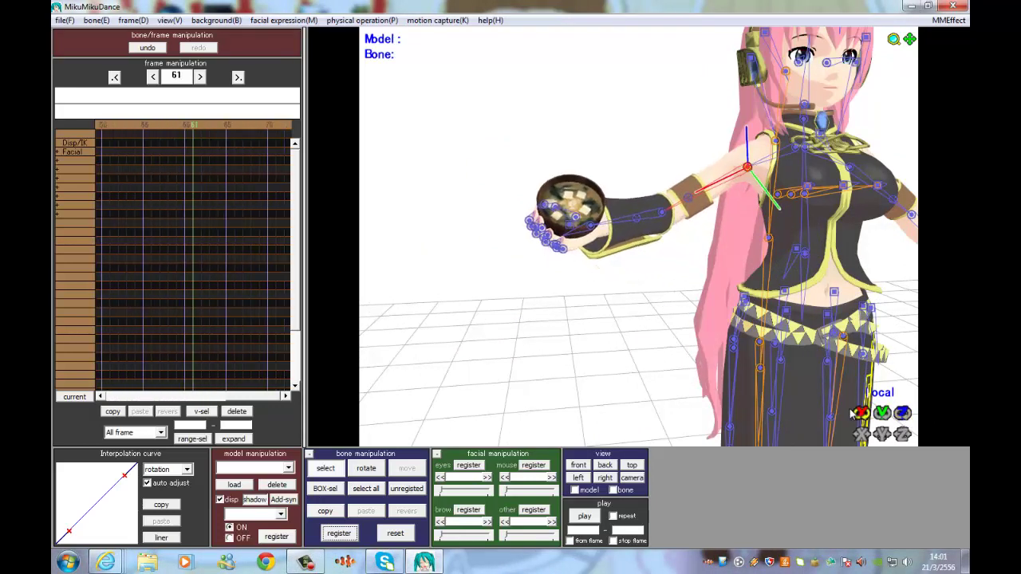
{"action": "left_click_drag", "start_coordinate": [654, 290], "coordinate": [605, 187]}
{"action": "left_click", "coordinate": [341, 533]}
Scrub back and forth through the arm animation from several angles to check the bowl's attachment, and return to frame 0
{"action": "key", "text": "Left"}
{"action": "key", "text": "Left"}
{"action": "key", "text": "Left"}
{"action": "key", "text": "Left"}
{"action": "key", "text": "Left"}
{"action": "key", "text": "Left"}
{"action": "key", "text": "Left"}
{"action": "key", "text": "Left"}
{"action": "key", "text": "Left"}
{"action": "key", "text": "Left"}
{"action": "key", "text": "Left"}
{"action": "key", "text": "Left"}
{"action": "key", "text": "Left"}
{"action": "key", "text": "Left"}
{"action": "key", "text": "Left"}
{"action": "key", "text": "Left"}
{"action": "key", "text": "Left"}
{"action": "key", "text": "Left"}
{"action": "key", "text": "Left"}
{"action": "key", "text": "Left"}
{"action": "key", "text": "Right"}
{"action": "key", "text": "Right"}
{"action": "key", "text": "Right"}
{"action": "key", "text": "Right"}
{"action": "key", "text": "Right"}
{"action": "key", "text": "Right"}
{"action": "key", "text": "Right"}
{"action": "key", "text": "Right"}
{"action": "key", "text": "Right"}
{"action": "key", "text": "Right"}
{"action": "key", "text": "Right"}
{"action": "key", "text": "Right"}
{"action": "key", "text": "Right"}
{"action": "key", "text": "Right"}
{"action": "key", "text": "Right"}
{"action": "key", "text": "Right"}
{"action": "key", "text": "Right"}
{"action": "key", "text": "Right"}
{"action": "key", "text": "Right"}
{"action": "key", "text": "Right"}
{"action": "right_click_drag", "start_coordinate": [631, 239], "coordinate": [582, 260]}
{"action": "right_click_drag", "start_coordinate": [876, 106], "coordinate": [472, 257]}
{"action": "left_click_drag", "start_coordinate": [909, 40], "coordinate": [686, 168]}
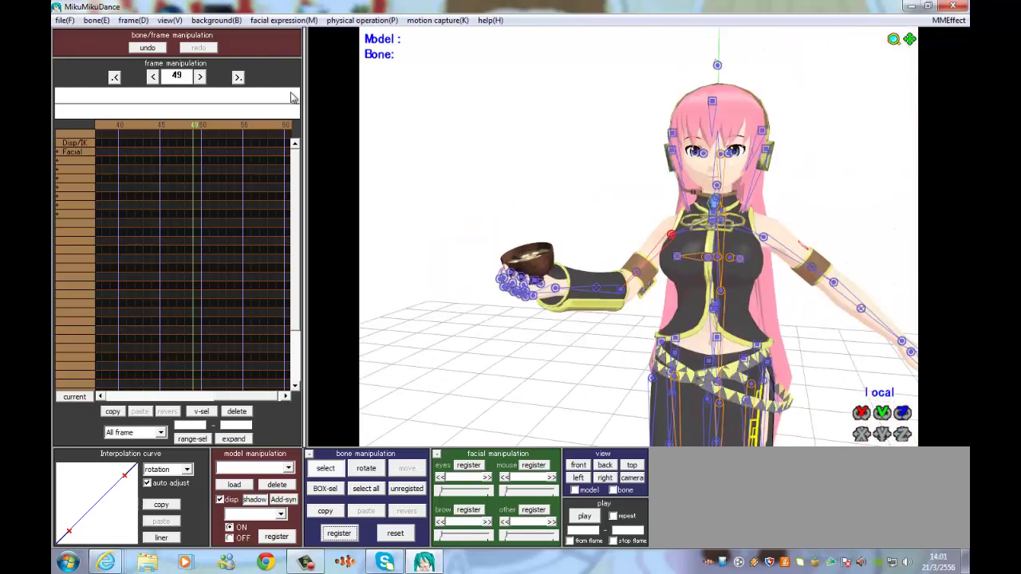
{"action": "type", "text": "0"}
{"action": "key", "text": "Return"}
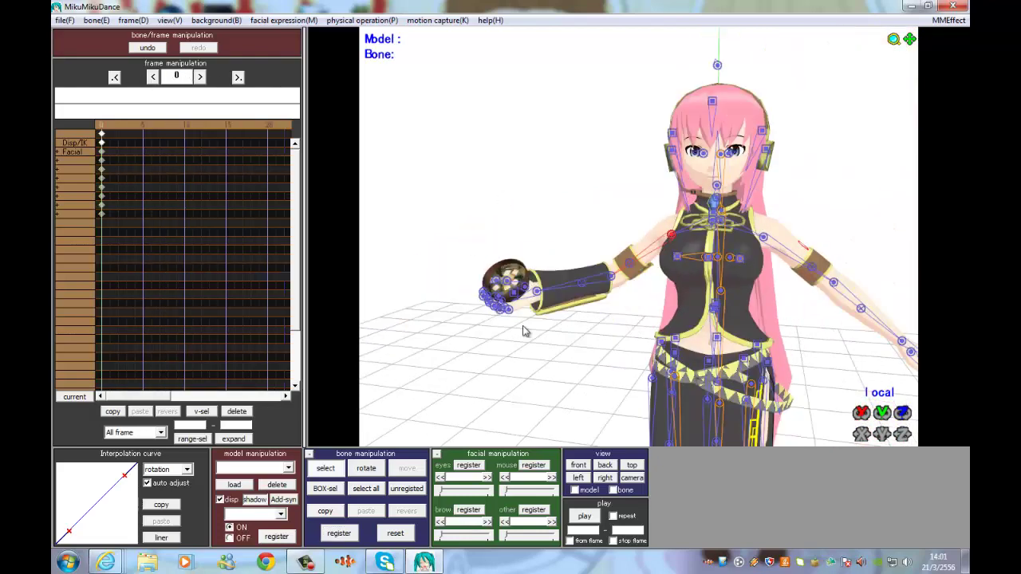
Switch to camera/light/accessory editing and quit MikuMikuDance without saving the changes
{"action": "left_click", "coordinate": [286, 471]}
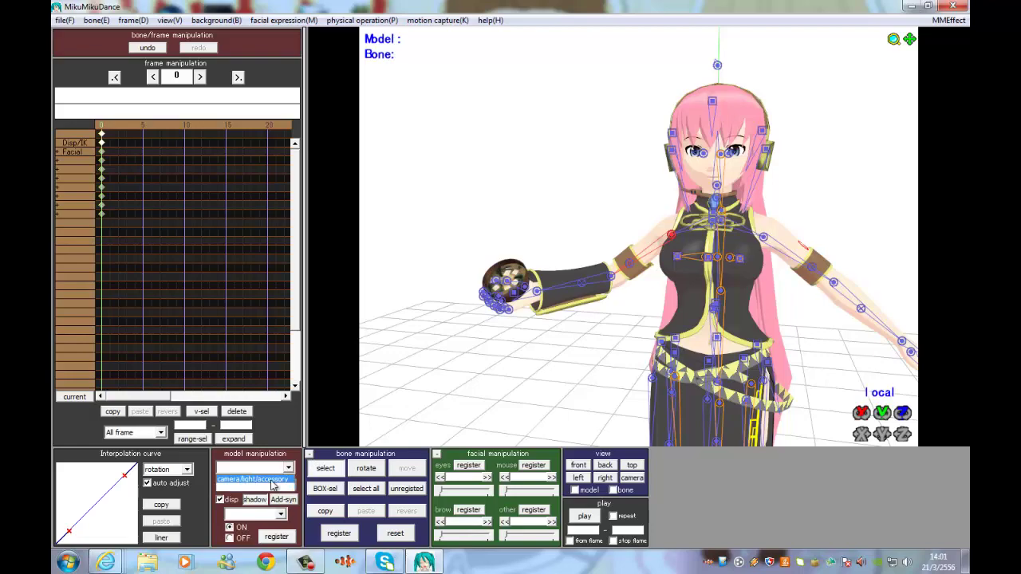
{"action": "left_click", "coordinate": [251, 479]}
{"action": "left_click", "coordinate": [954, 7]}
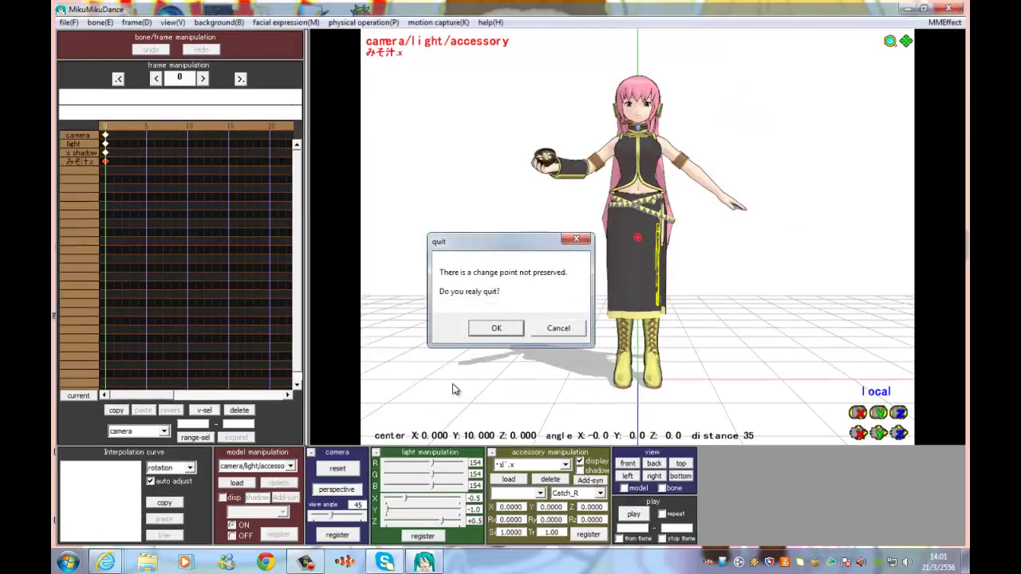
{"action": "left_click", "coordinate": [503, 328]}
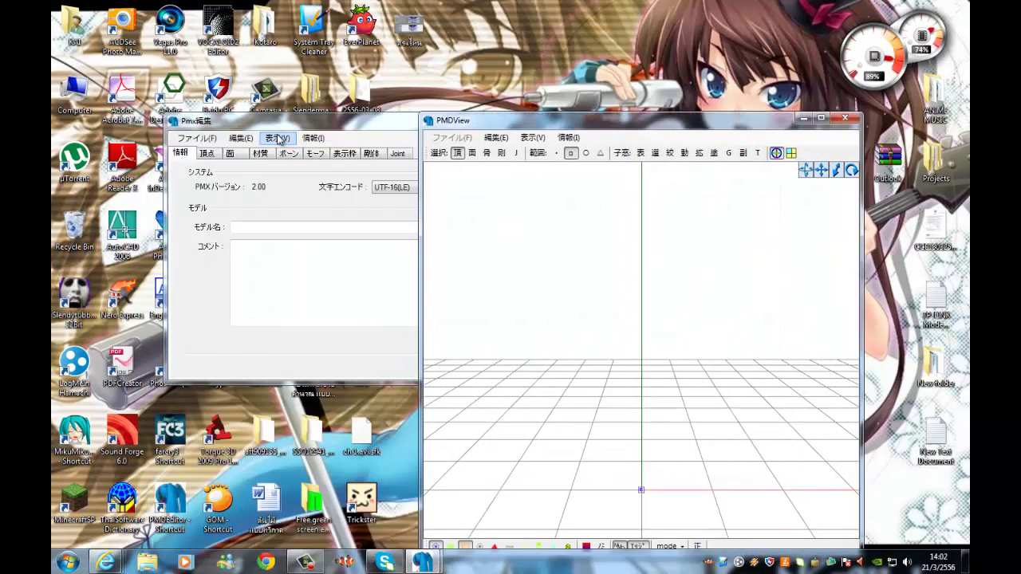
Open Test Luka.pmd in PMDEditor and place the model view window beside the editing window
{"action": "left_click", "coordinate": [196, 138]}
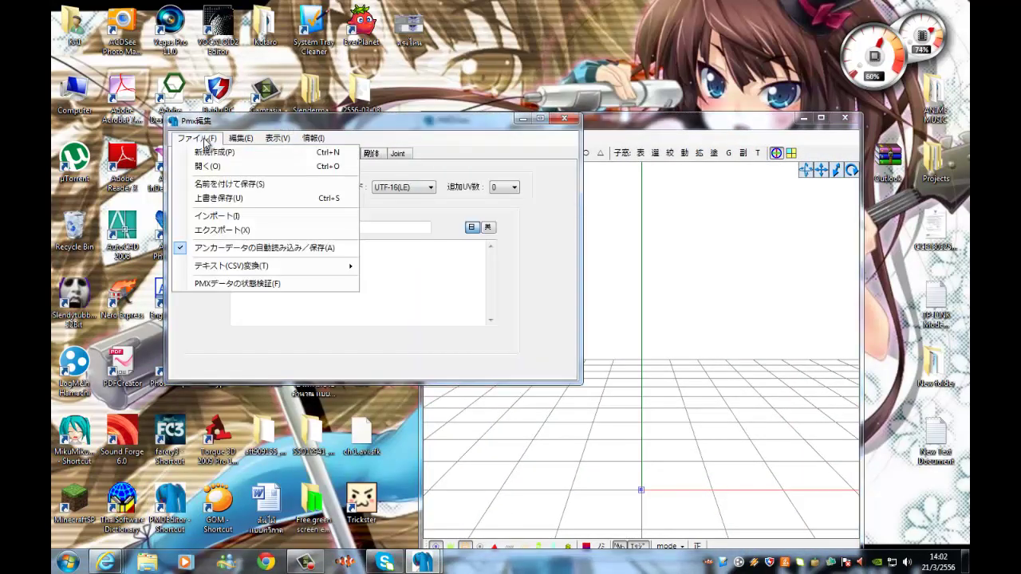
{"action": "left_click", "coordinate": [209, 166]}
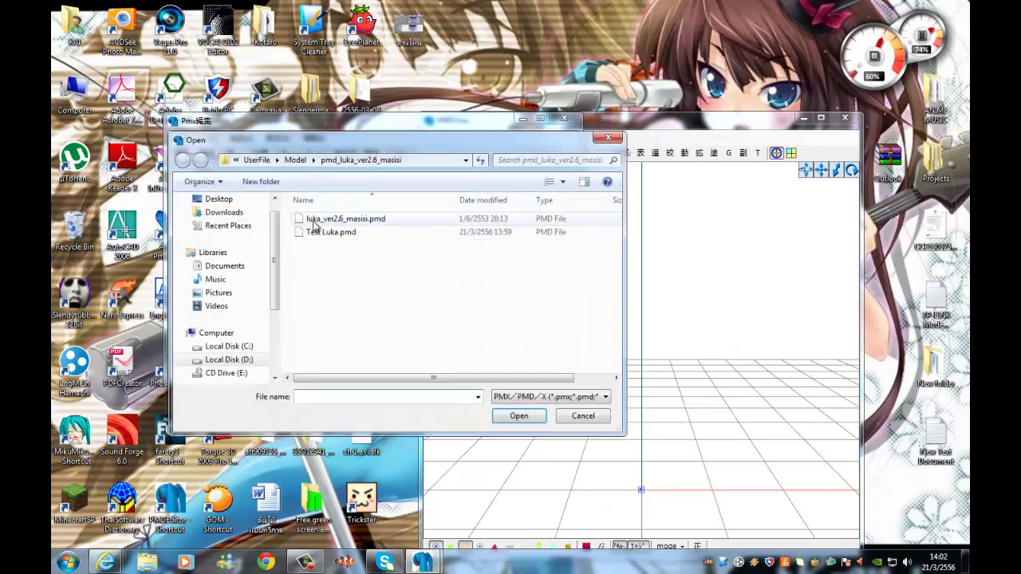
{"action": "left_click", "coordinate": [339, 233]}
{"action": "left_click", "coordinate": [518, 416]}
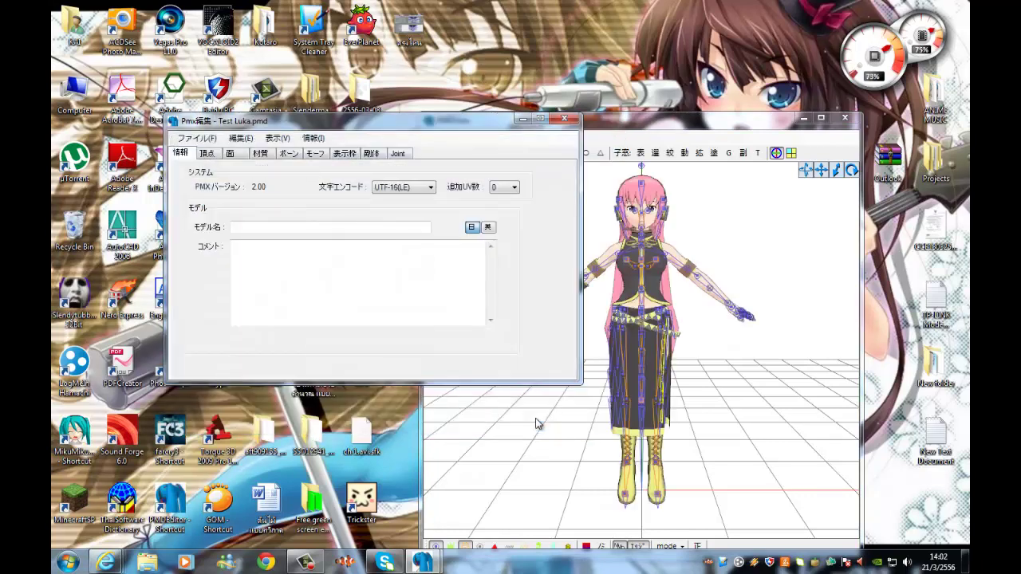
{"action": "left_click_drag", "start_coordinate": [650, 114], "coordinate": [684, 128]}
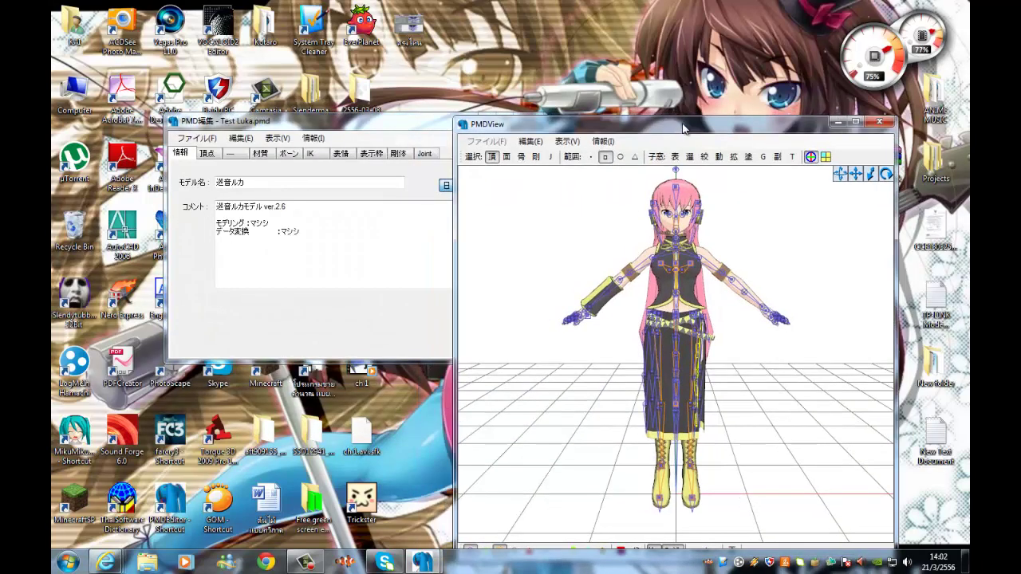
{"action": "right_click_drag", "start_coordinate": [584, 261], "coordinate": [543, 237]}
{"action": "left_click", "coordinate": [326, 121]}
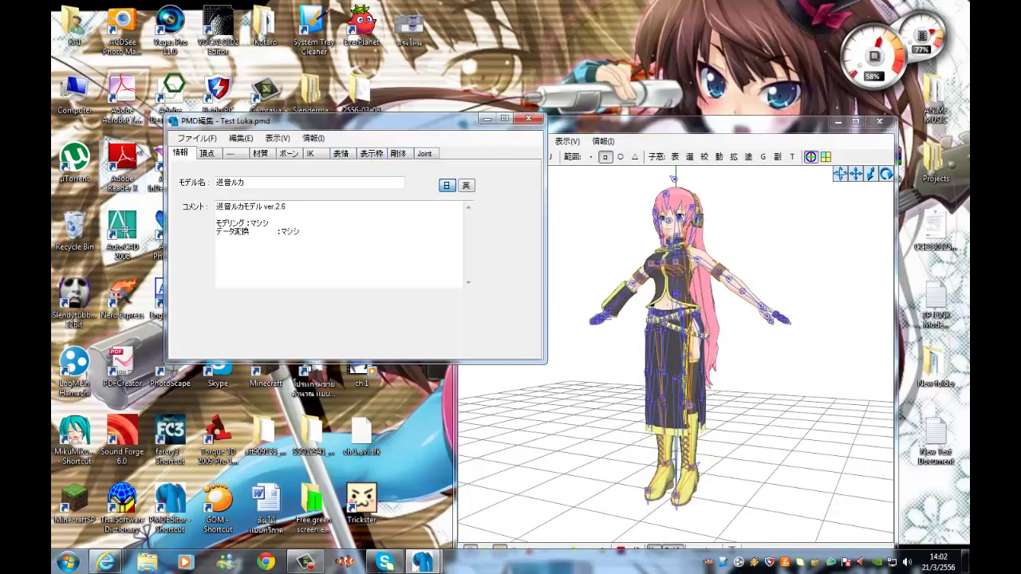
{"action": "left_click", "coordinate": [201, 139]}
{"action": "left_click", "coordinate": [219, 158]}
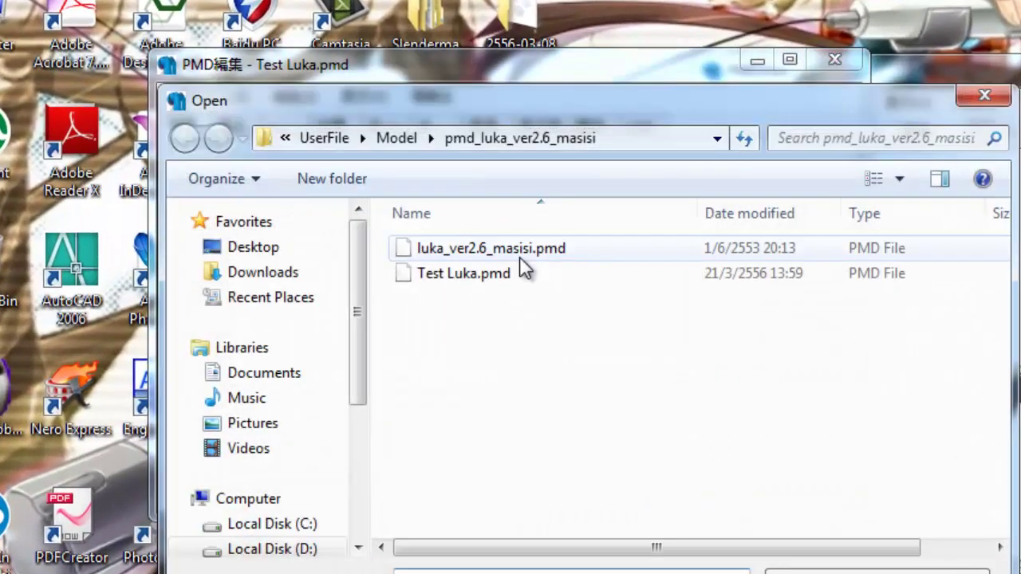
{"action": "left_click", "coordinate": [431, 138]}
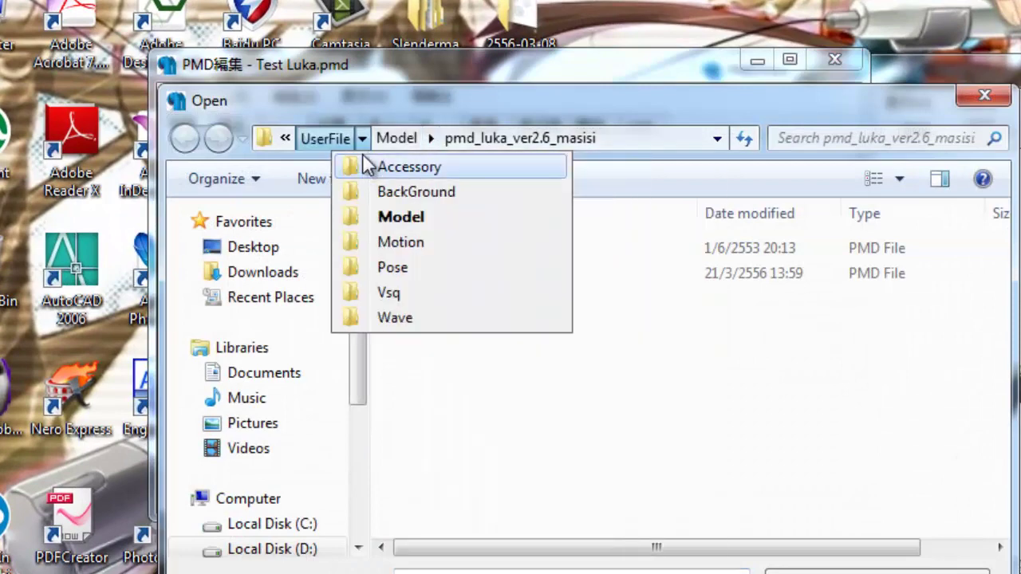
{"action": "left_click", "coordinate": [458, 148]}
{"action": "left_click", "coordinate": [983, 96]}
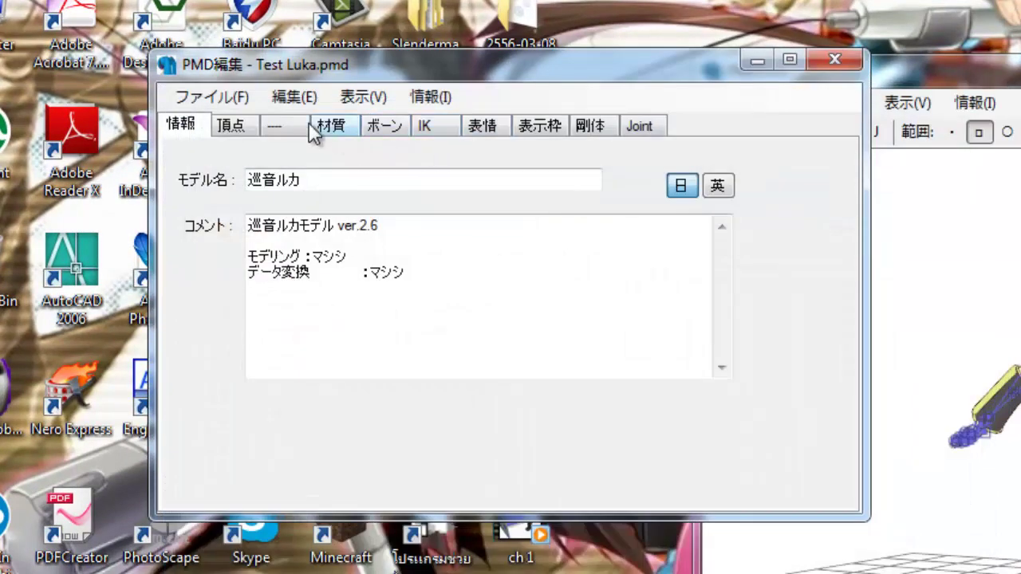
Import the cat-ear accessory nekomimi.x from the Accessory folder inside UserFile
{"action": "left_click", "coordinate": [250, 99]}
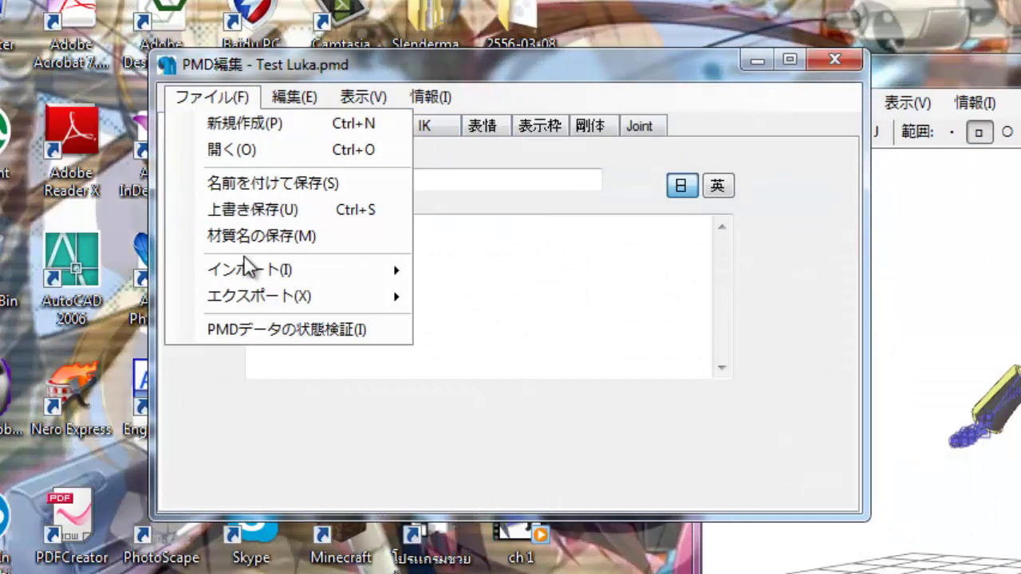
{"action": "mouse_move", "coordinate": [245, 269]}
{"action": "left_click", "coordinate": [451, 275]}
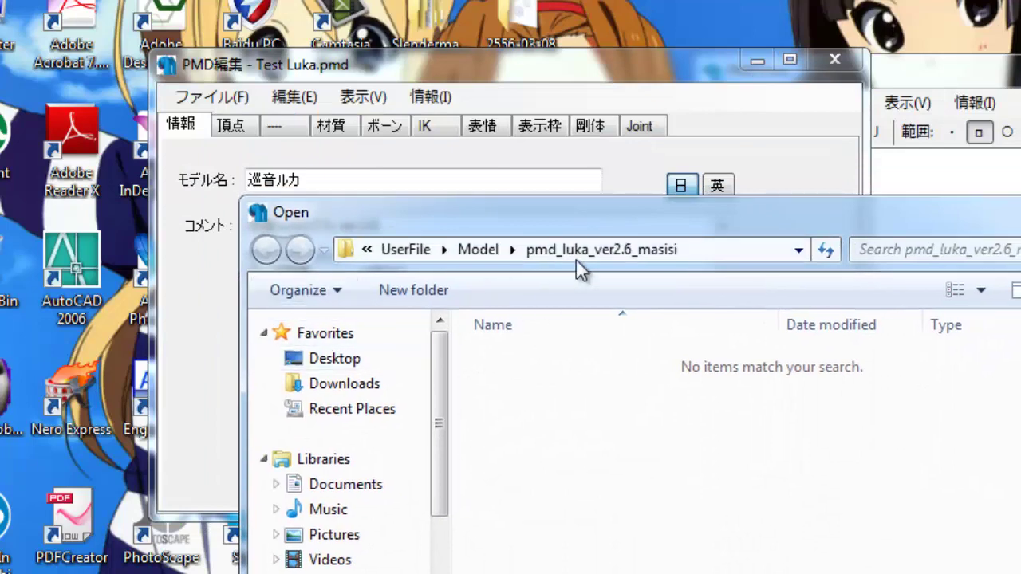
{"action": "left_click", "coordinate": [444, 250]}
{"action": "left_click", "coordinate": [479, 279]}
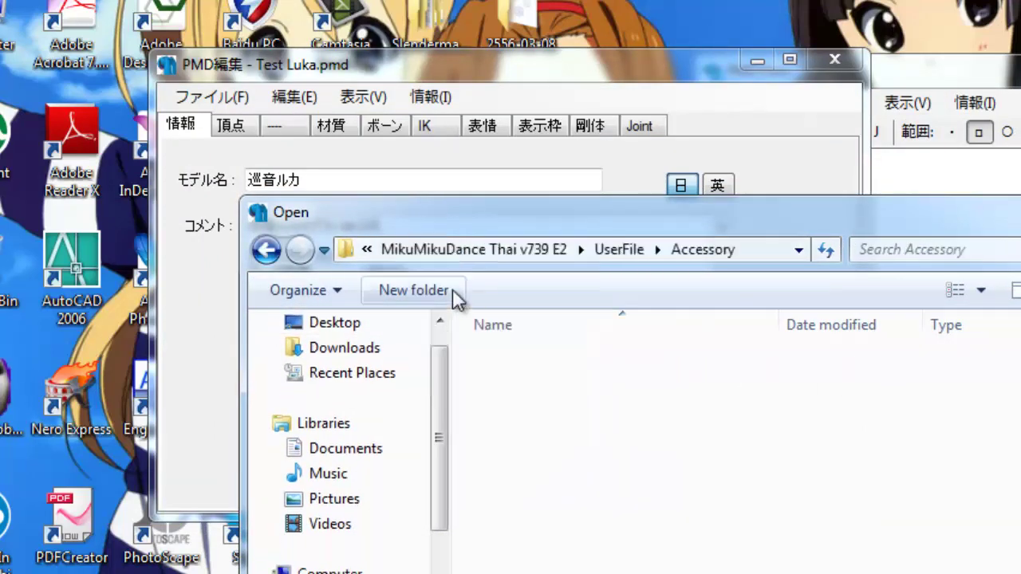
{"action": "scroll", "coordinate": [738, 455], "scroll_direction": "down", "scroll_amount": 20}
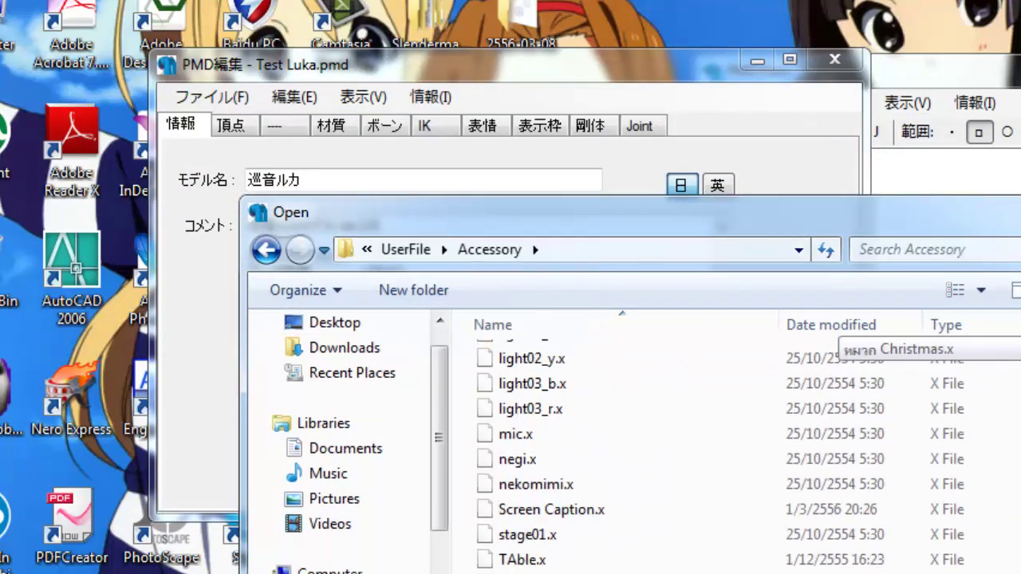
{"action": "left_click", "coordinate": [582, 553]}
{"action": "left_click", "coordinate": [538, 464]}
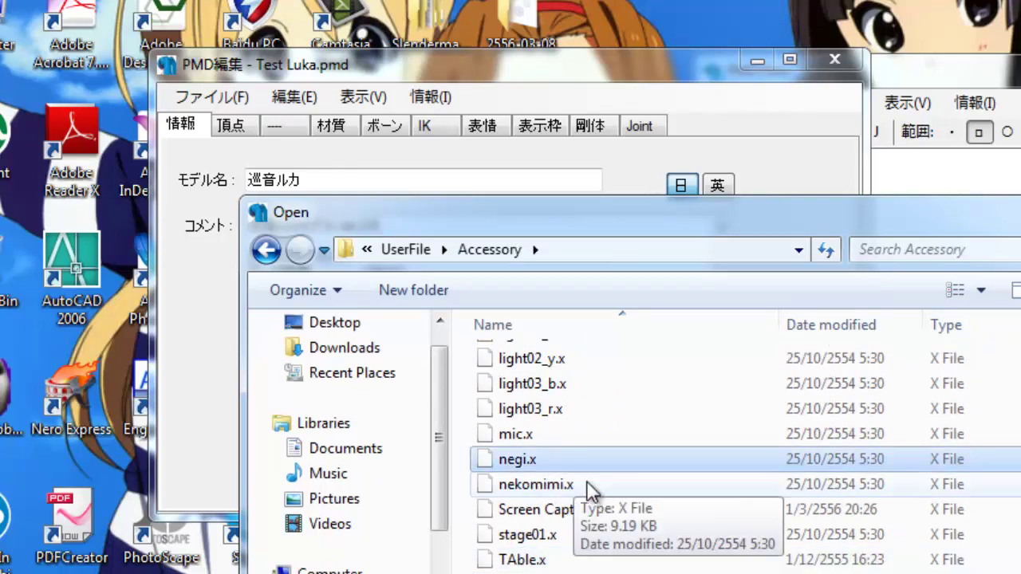
{"action": "double_click", "coordinate": [550, 485]}
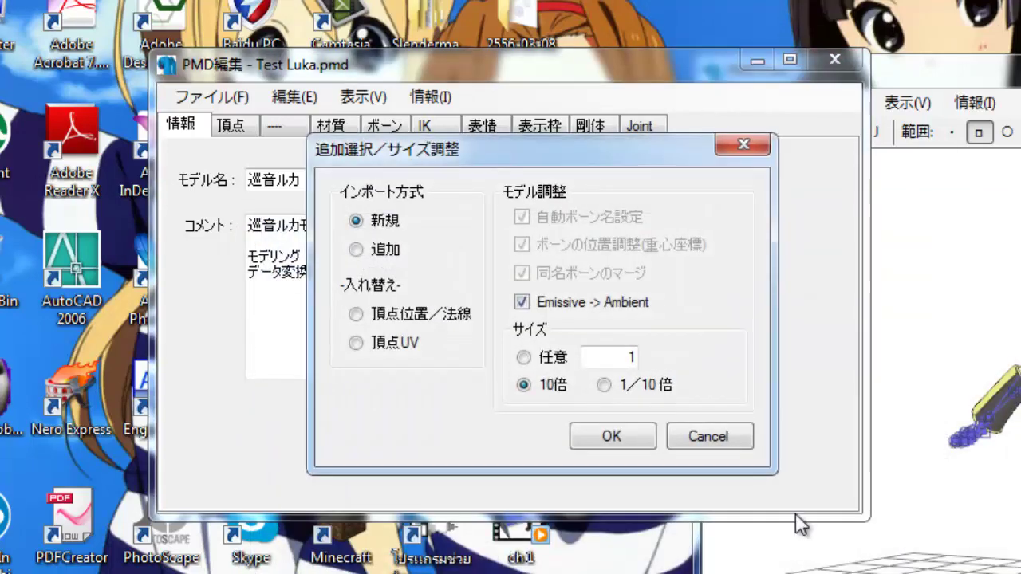
Add the accessory to the existing Luka model using the 追加 import mode at 10倍 size, and view it around the boots
{"action": "left_click", "coordinate": [362, 248]}
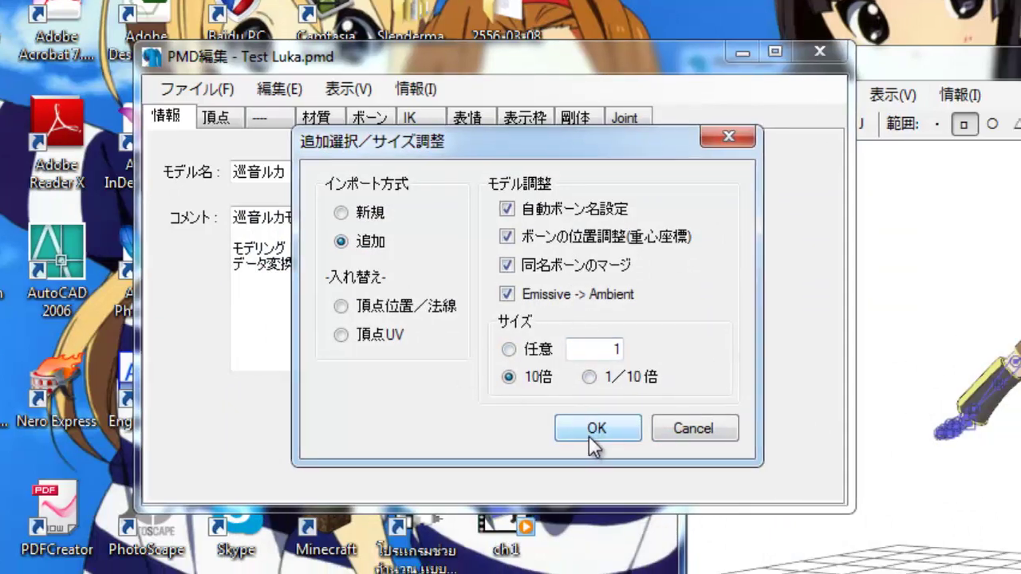
{"action": "left_click", "coordinate": [603, 440]}
{"action": "left_click", "coordinate": [1020, 573]}
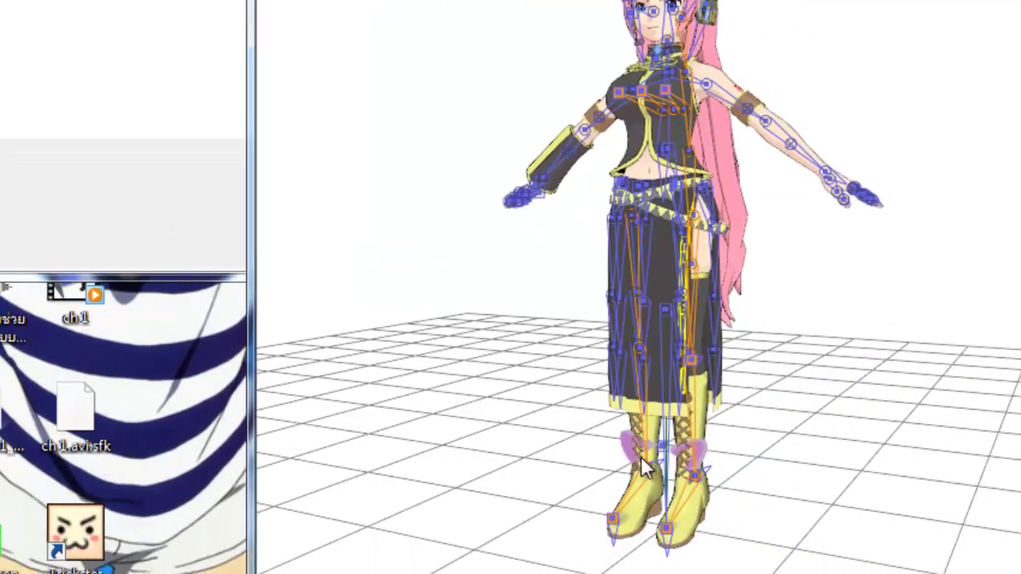
{"action": "mouse_move", "coordinate": [641, 458]}
{"action": "right_mouse_down"}
{"action": "mouse_move", "coordinate": [737, 453]}
{"action": "mouse_move", "coordinate": [566, 453]}
{"action": "mouse_move", "coordinate": [646, 454]}
{"action": "right_mouse_up"}
{"action": "scroll", "coordinate": [642, 434], "scroll_direction": "up", "scroll_amount": 1}
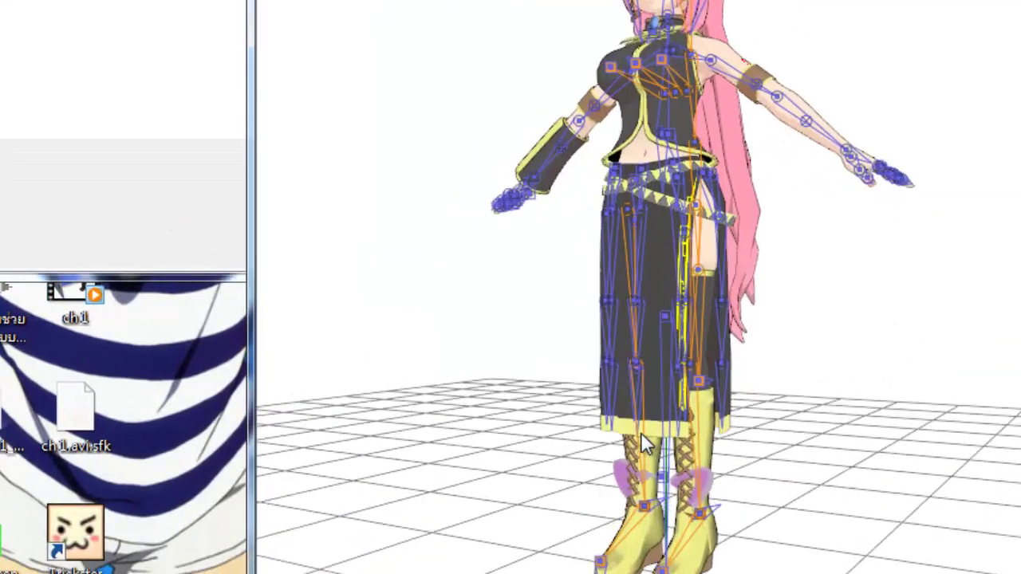
{"action": "scroll", "coordinate": [645, 443], "scroll_direction": "up", "scroll_amount": 5}
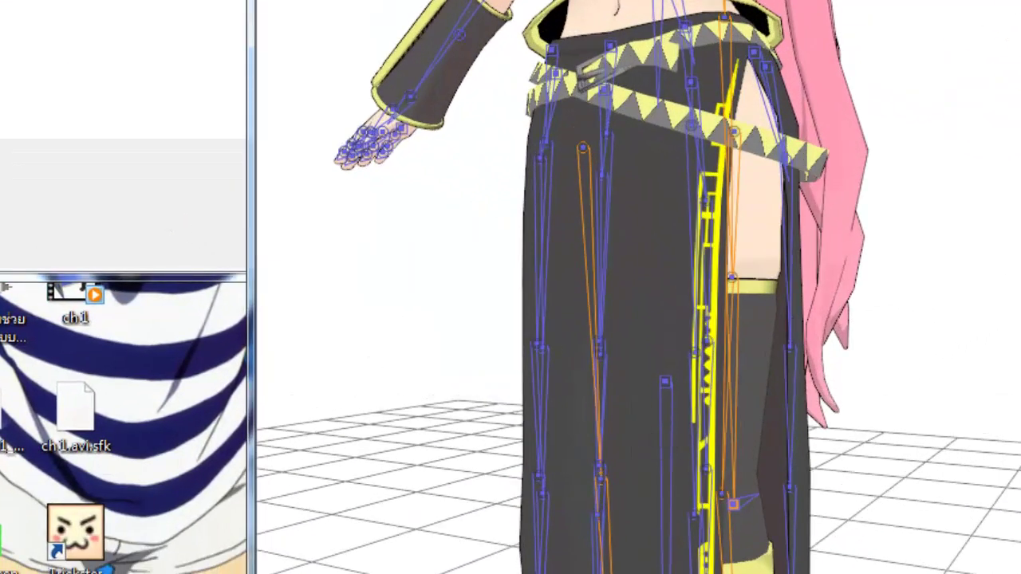
{"action": "middle_click_drag", "start_coordinate": [644, 443], "coordinate": [656, 295]}
{"action": "mouse_move", "coordinate": [966, 13]}
{"action": "right_mouse_down"}
{"action": "mouse_move", "coordinate": [1020, 19]}
{"action": "mouse_move", "coordinate": [975, 35]}
{"action": "mouse_move", "coordinate": [993, 17]}
{"action": "mouse_move", "coordinate": [955, 25]}
{"action": "right_mouse_up"}
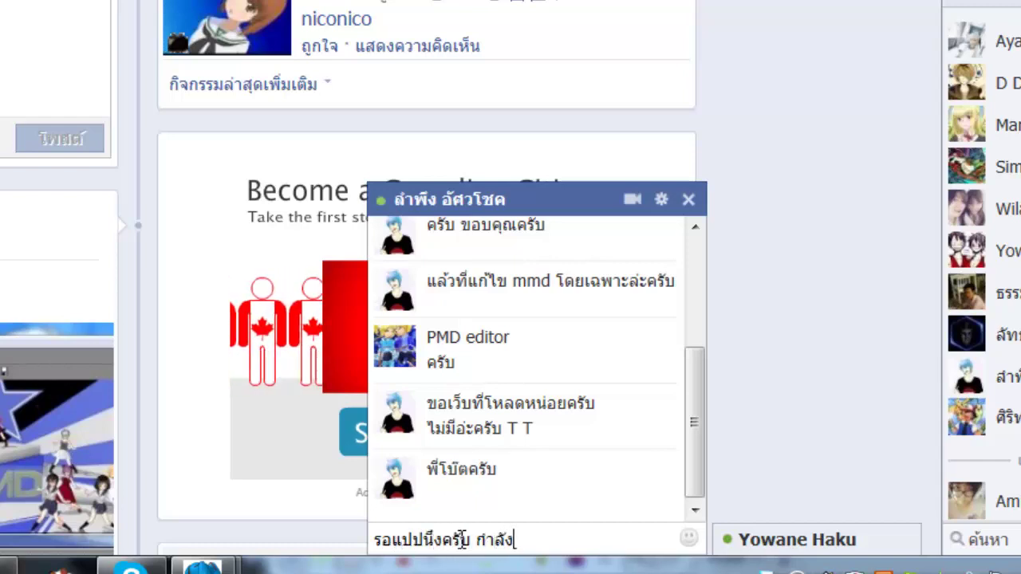
Finish and send the Facebook chat reply "รอแปปนึงครับ กำลังอัดรายการอยู่ครับ"
{"action": "type", "text": "อัดรายการอยู่ครับ"}
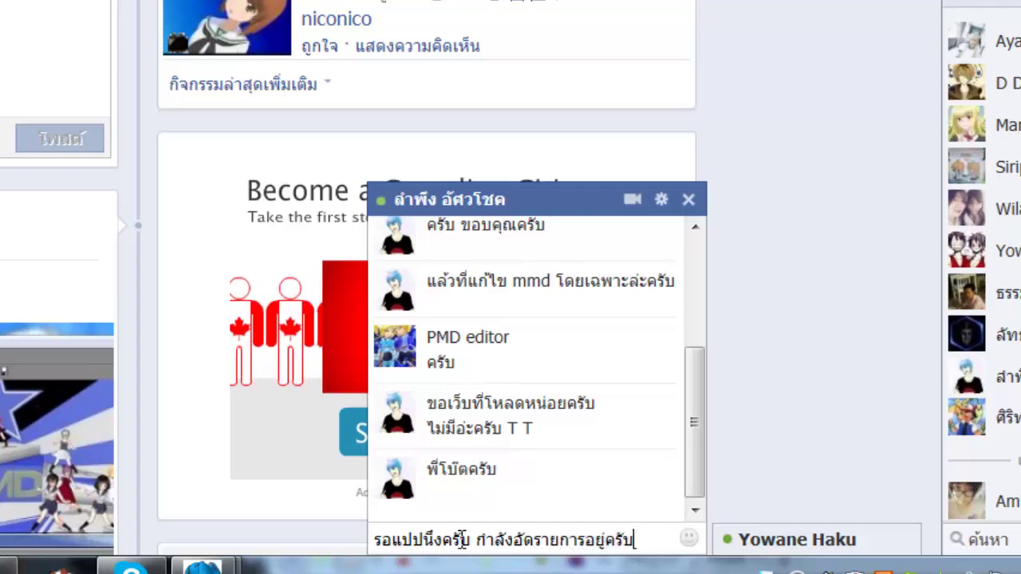
{"action": "key", "text": "Return"}
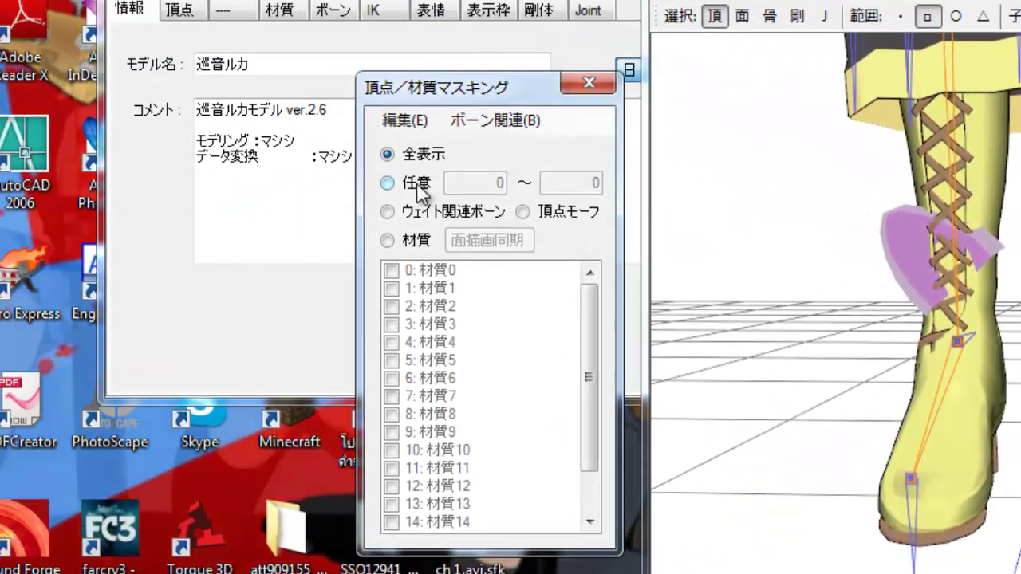
Set the vertex/material masking to filter by 材質 so that individual materials can be chosen
{"action": "left_click", "coordinate": [388, 239]}
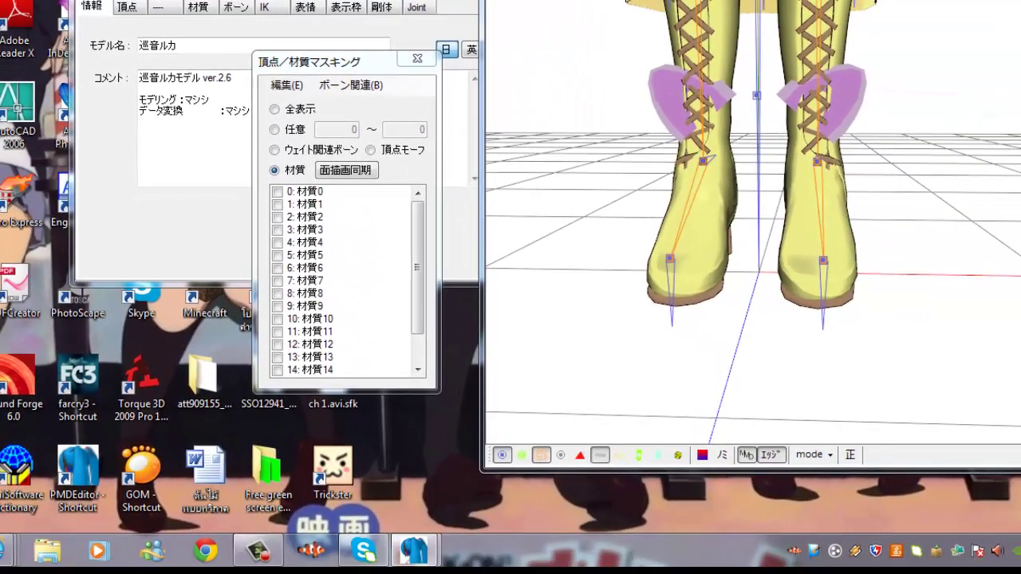
{"action": "middle_click_drag", "start_coordinate": [756, 95], "coordinate": [778, 358]}
{"action": "scroll", "coordinate": [753, 222], "scroll_direction": "down", "scroll_amount": 6}
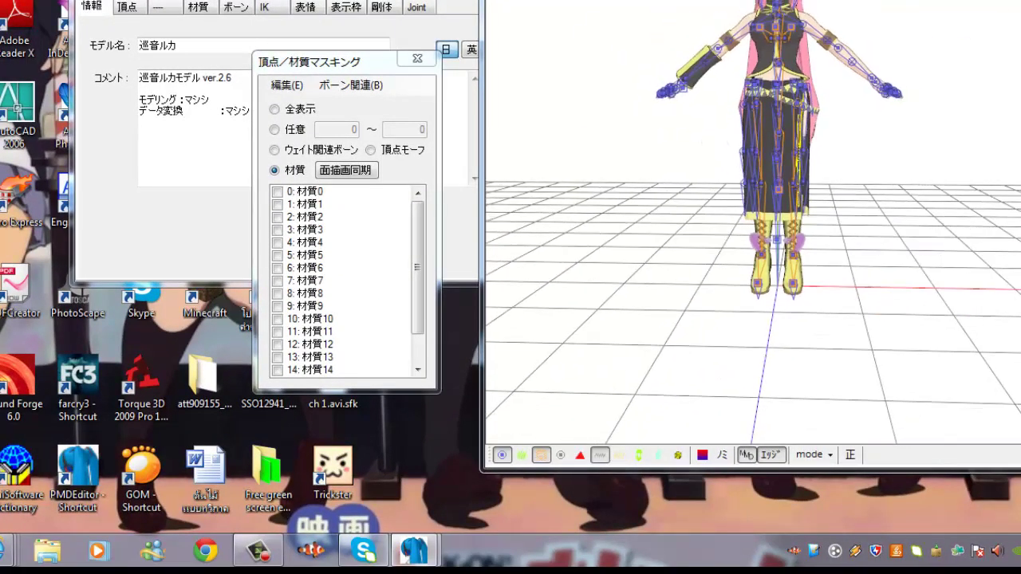
{"action": "scroll", "coordinate": [873, 83], "scroll_direction": "down", "scroll_amount": 2}
{"action": "scroll", "coordinate": [872, 83], "scroll_direction": "up", "scroll_amount": 6}
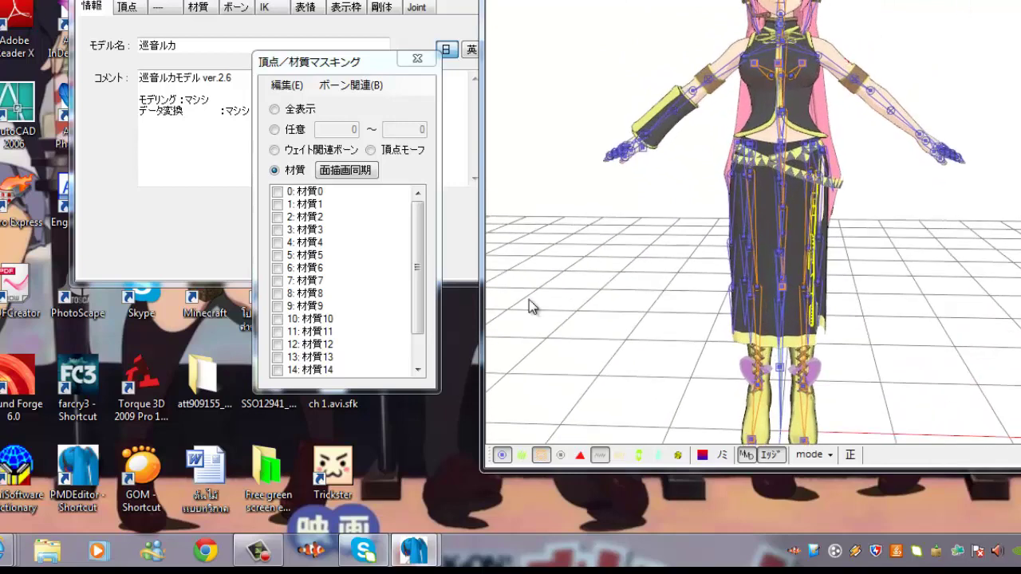
{"action": "mouse_move", "coordinate": [10, 551]}
{"action": "left_click", "coordinate": [40, 469]}
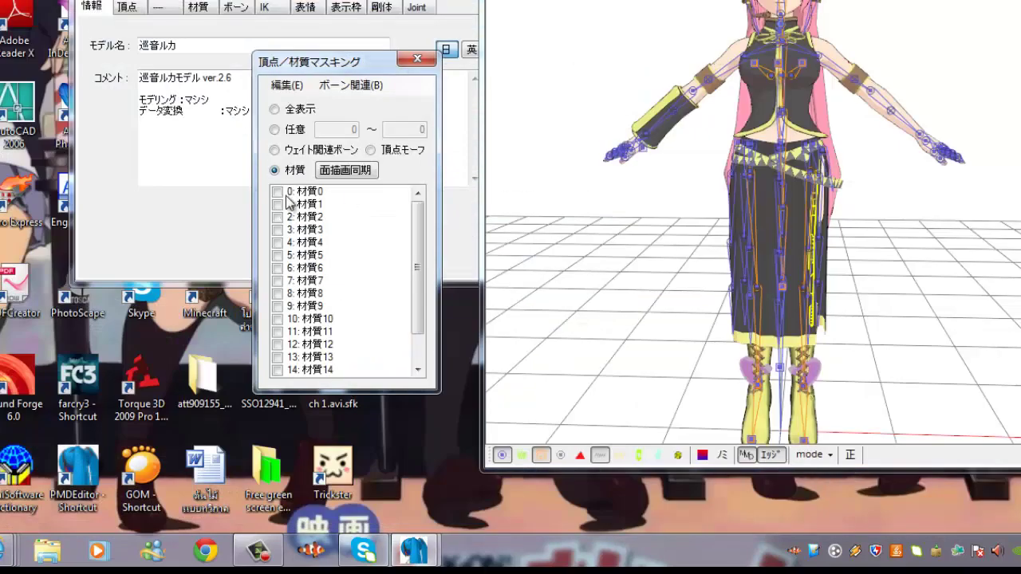
Preview the vertices of Luka's materials 0 to 3 in turn, clearing each one again
{"action": "left_click", "coordinate": [284, 192]}
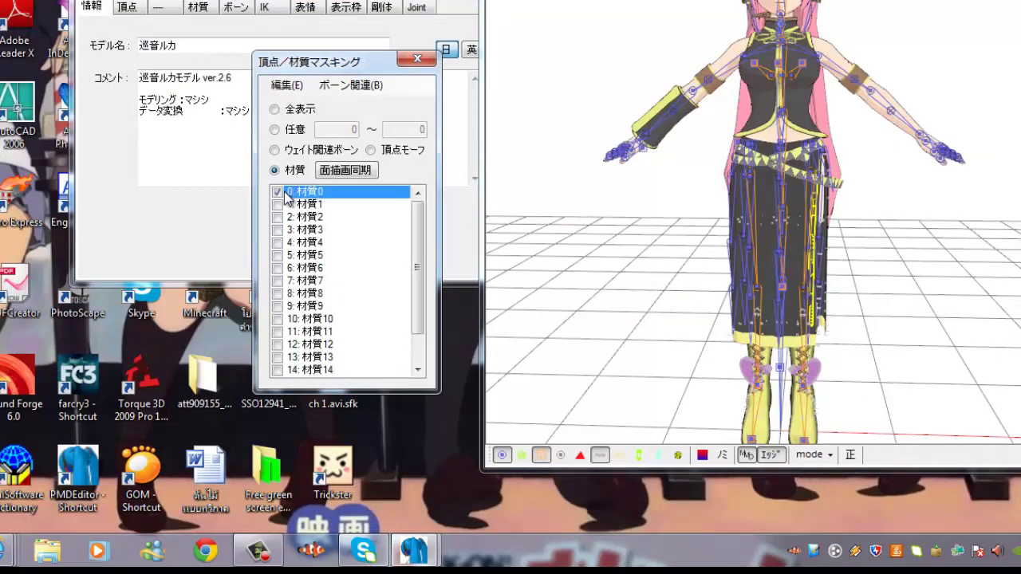
{"action": "right_click_drag", "start_coordinate": [728, 59], "coordinate": [255, 170]}
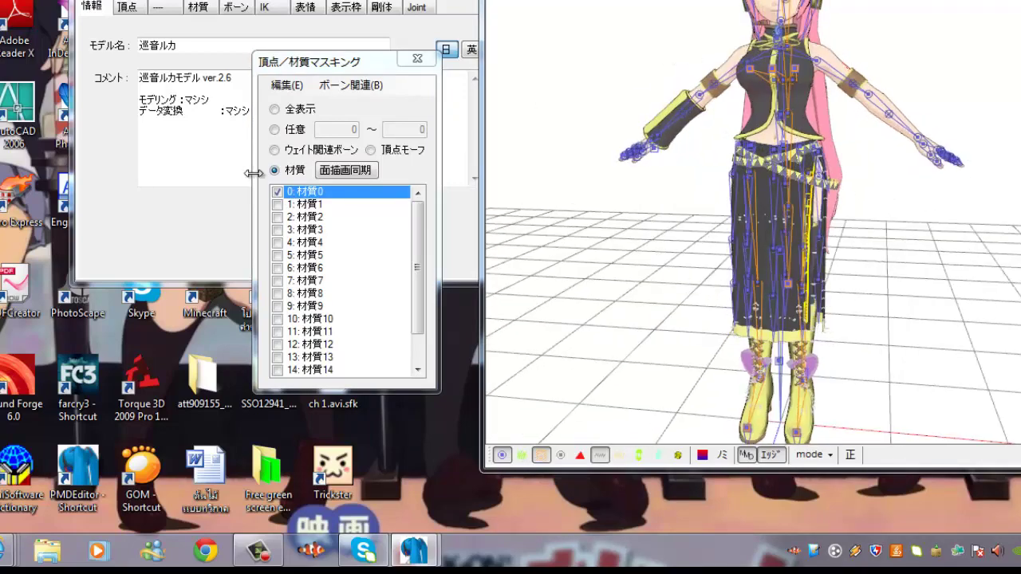
{"action": "left_click", "coordinate": [278, 198]}
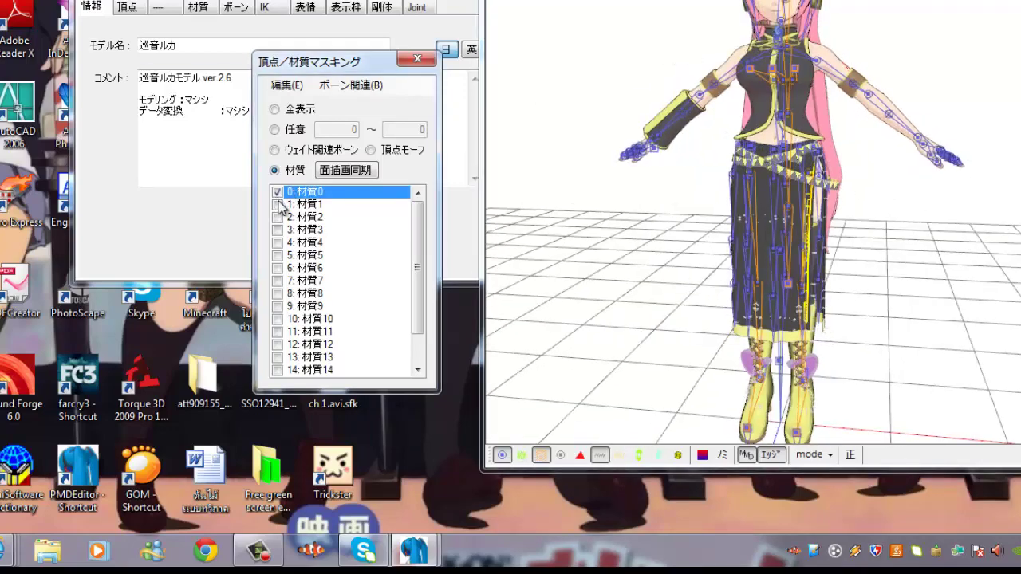
{"action": "left_click", "coordinate": [279, 205]}
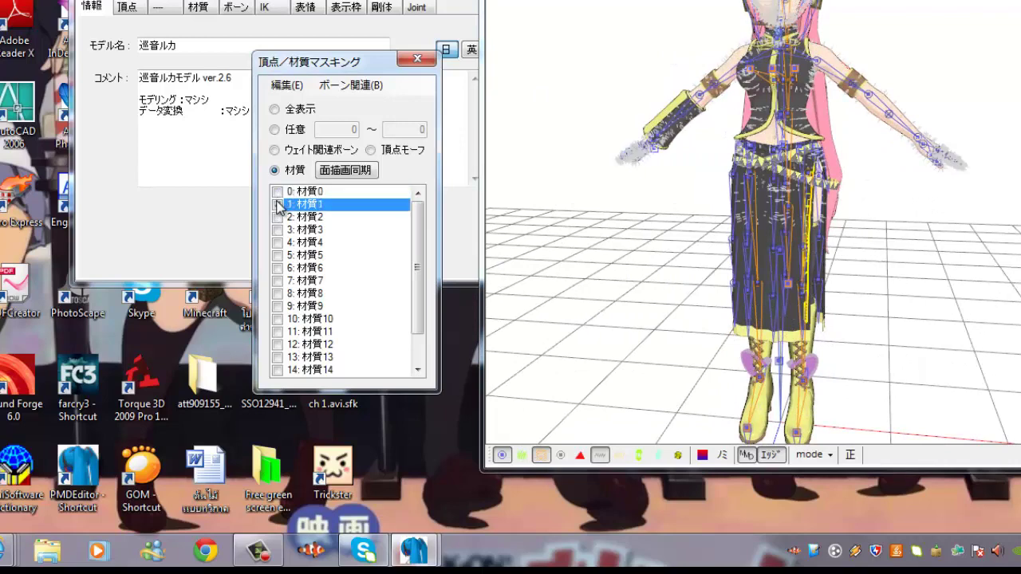
{"action": "left_click", "coordinate": [274, 216]}
{"action": "left_click", "coordinate": [278, 230]}
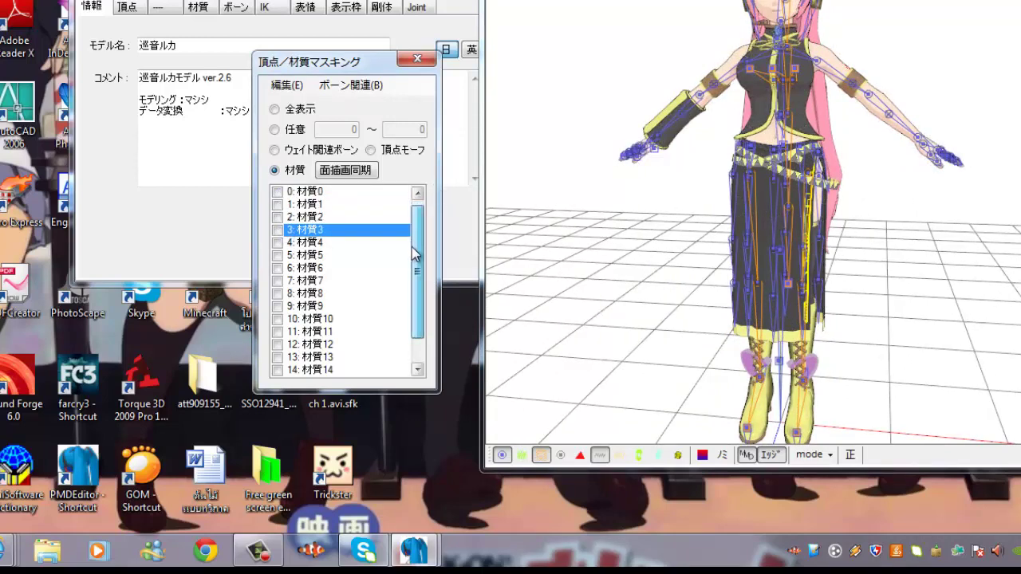
Limit the mask to the cat-ear materials 16: 材質0 and 17: 材質1
{"action": "scroll", "coordinate": [411, 243], "scroll_direction": "down", "scroll_amount": 1}
{"action": "left_click", "coordinate": [286, 356]}
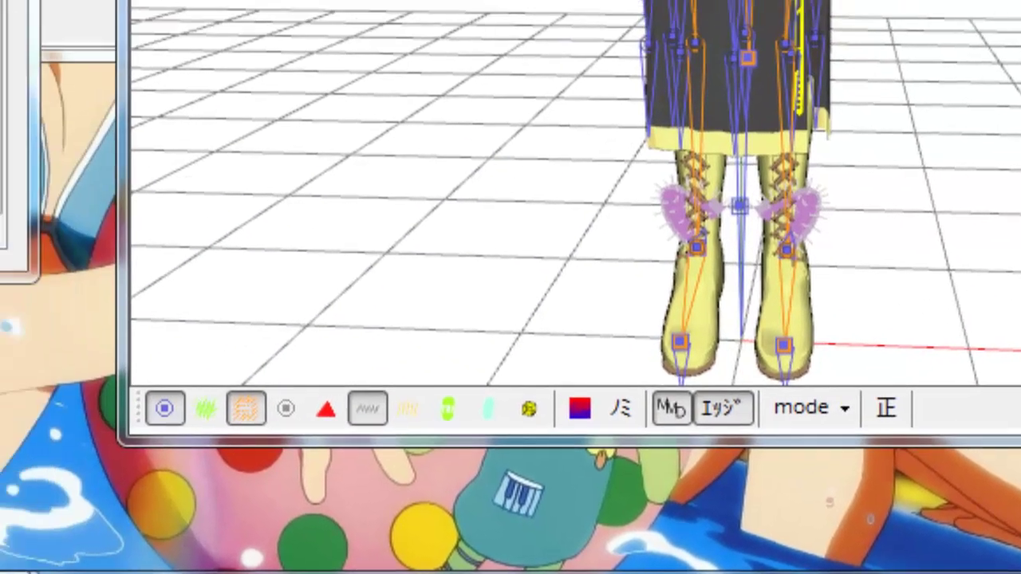
{"action": "left_click", "coordinate": [183, 369]}
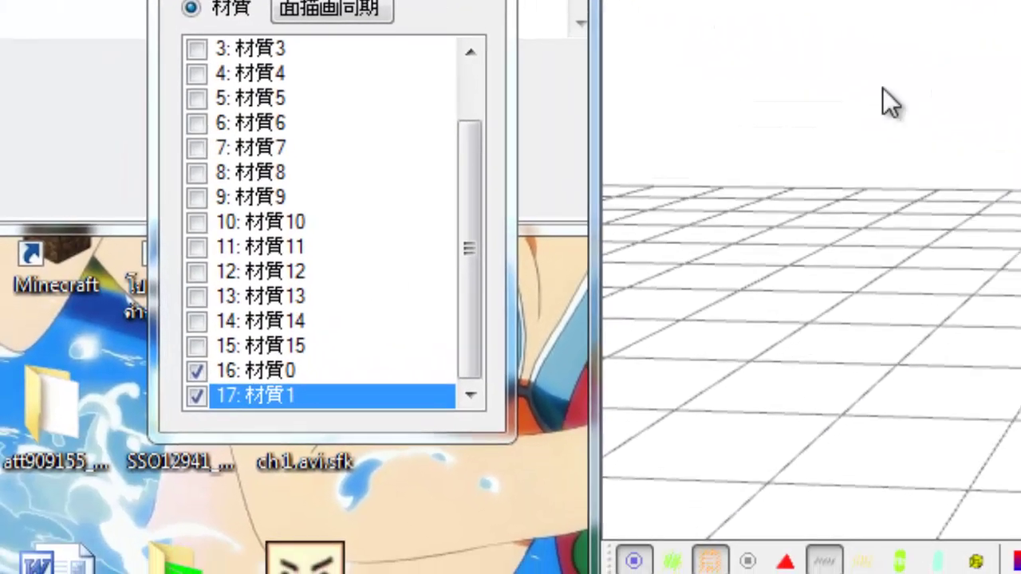
Box-select all the cat-ear vertices around the boots in the model view
{"action": "left_click_drag", "start_coordinate": [869, 123], "coordinate": [1020, 401]}
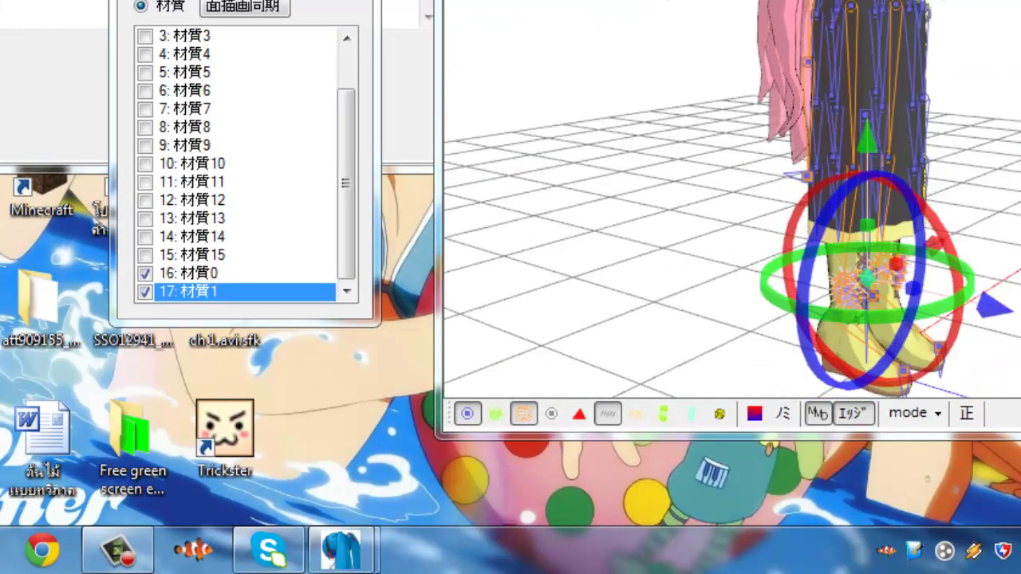
{"action": "left_click_drag", "start_coordinate": [1020, 1], "coordinate": [722, 221]}
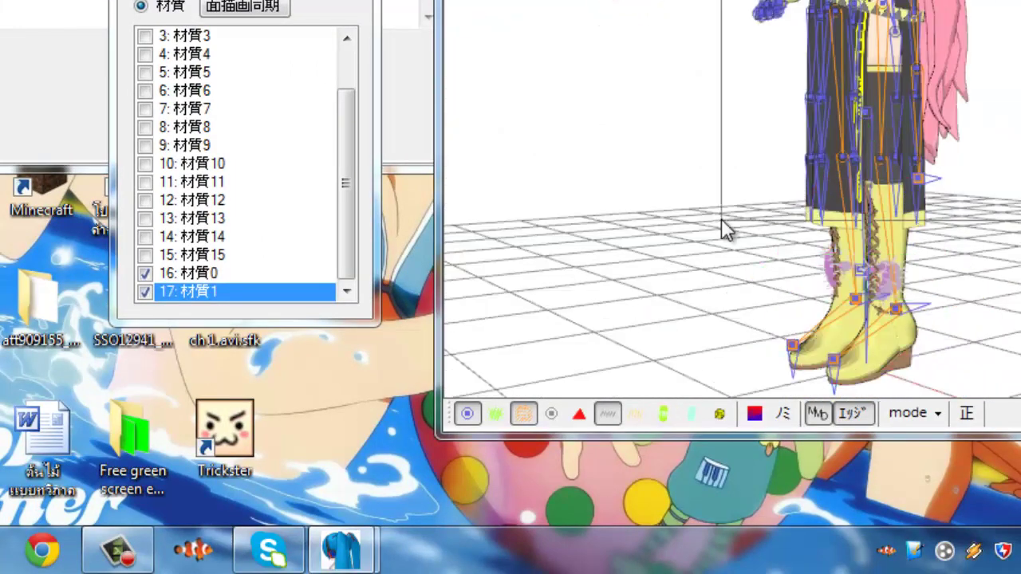
{"action": "left_click_drag", "start_coordinate": [675, 45], "coordinate": [675, 45]}
{"action": "right_click_drag", "start_coordinate": [675, 44], "coordinate": [622, 50]}
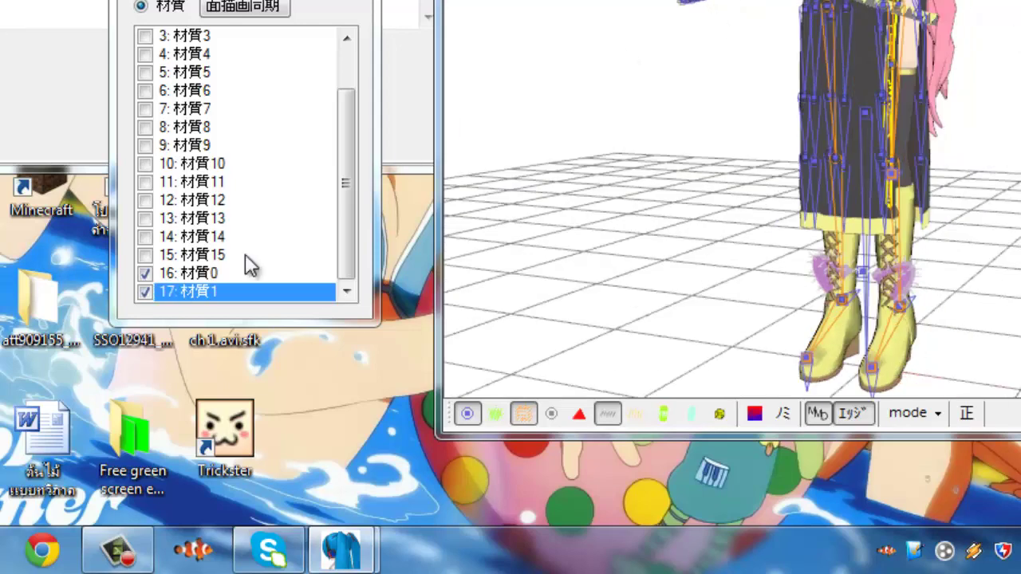
{"action": "right_click_drag", "start_coordinate": [643, 109], "coordinate": [687, 98]}
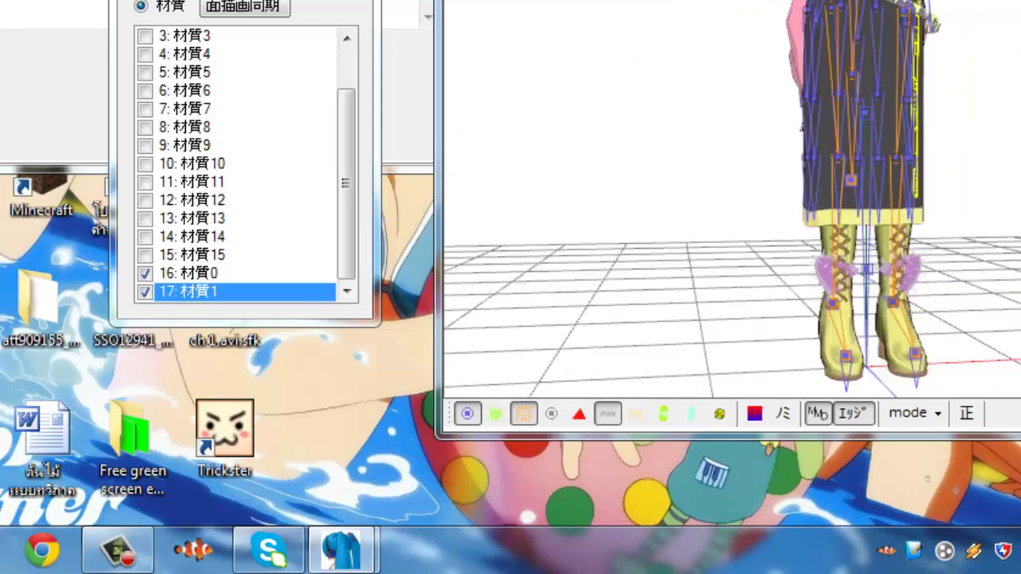
{"action": "left_click_drag", "start_coordinate": [654, 23], "coordinate": [992, 434]}
{"action": "right_click_drag", "start_coordinate": [636, 31], "coordinate": [614, 1]}
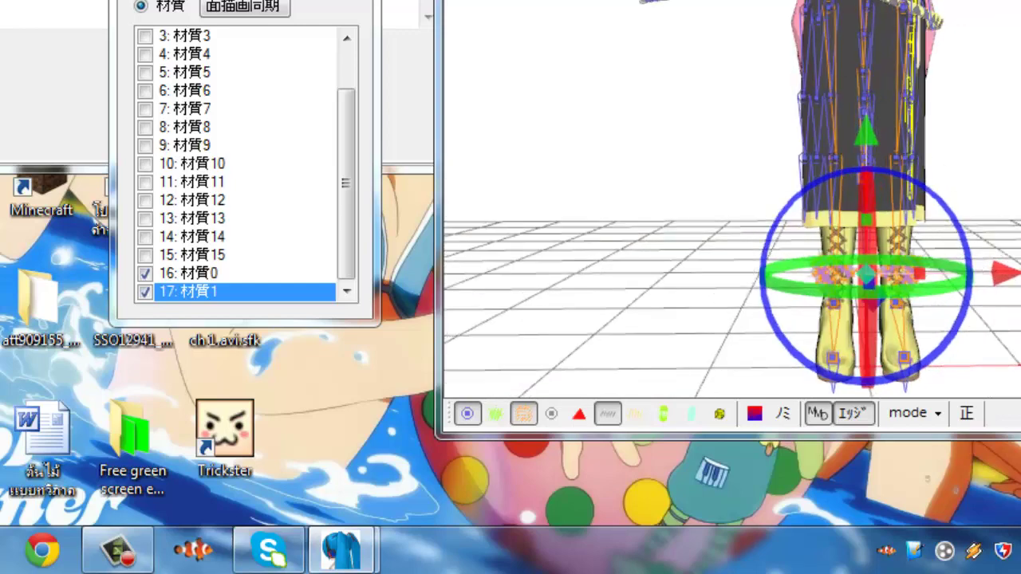
Move the selected cat ears straight up along the vertical axis from the boots to the top of Luka's head
{"action": "left_click_drag", "start_coordinate": [867, 138], "coordinate": [867, 0]}
{"action": "left_click_drag", "start_coordinate": [802, 39], "coordinate": [803, 0]}
{"action": "right_click_drag", "start_coordinate": [960, 126], "coordinate": [958, 159]}
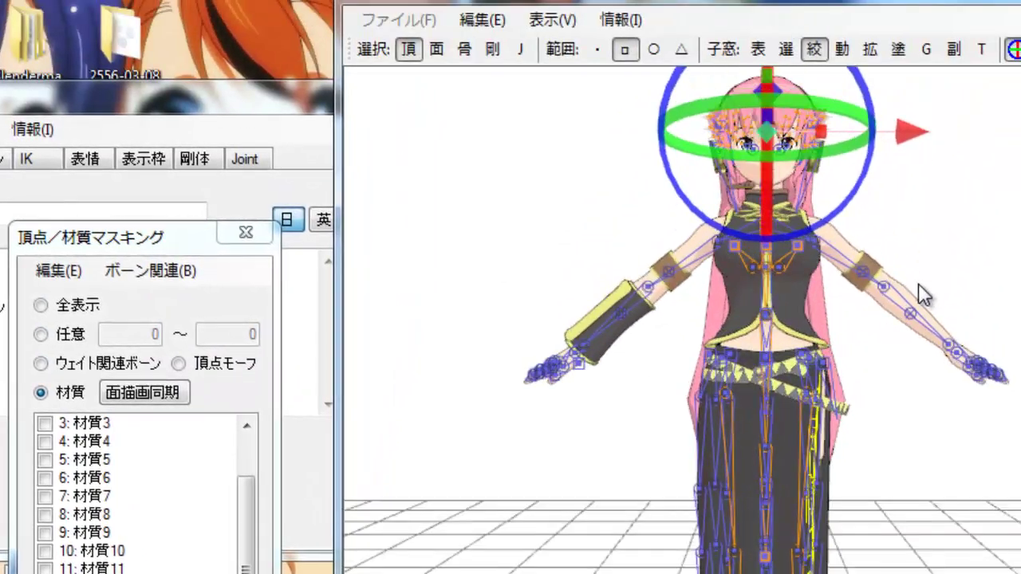
{"action": "middle_click_drag", "start_coordinate": [767, 121], "coordinate": [752, 365]}
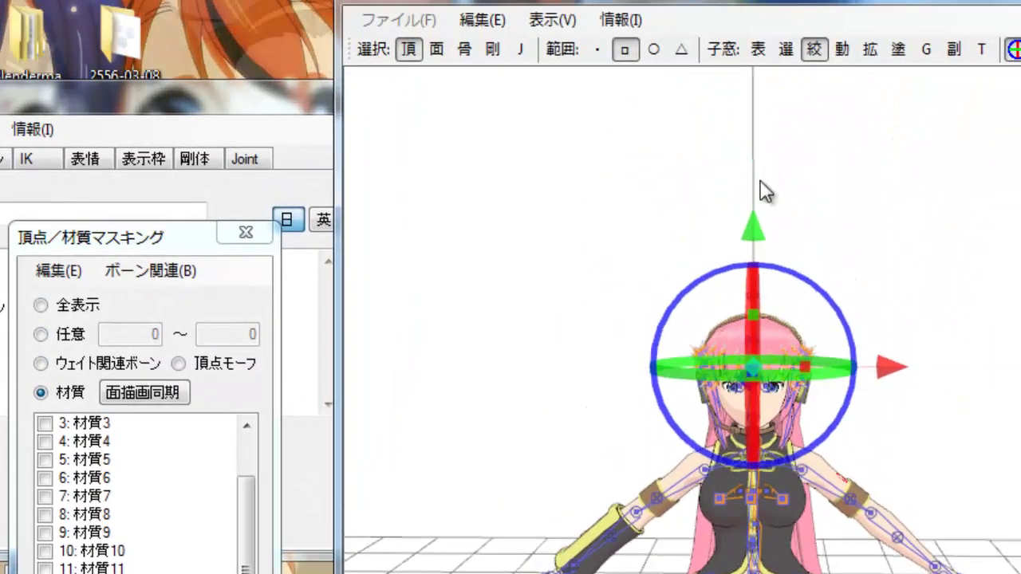
{"action": "left_click_drag", "start_coordinate": [748, 228], "coordinate": [773, 186]}
{"action": "scroll", "coordinate": [775, 194], "scroll_direction": "up", "scroll_amount": 5}
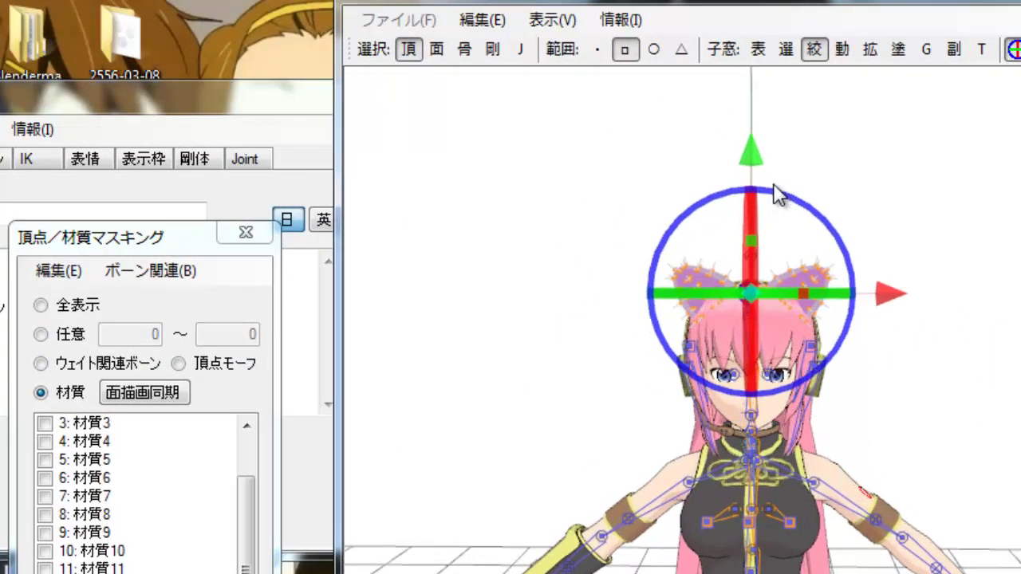
Adjust the cat ears' depth so they sit along the headphone band, checking the fit from the side and front
{"action": "right_click_drag", "start_coordinate": [775, 194], "coordinate": [756, 322]}
{"action": "middle_click_drag", "start_coordinate": [863, 223], "coordinate": [914, 426]}
{"action": "right_click_drag", "start_coordinate": [1014, 267], "coordinate": [931, 469]}
{"action": "left_click_drag", "start_coordinate": [922, 359], "coordinate": [888, 356]}
{"action": "right_click_drag", "start_coordinate": [888, 356], "coordinate": [938, 413]}
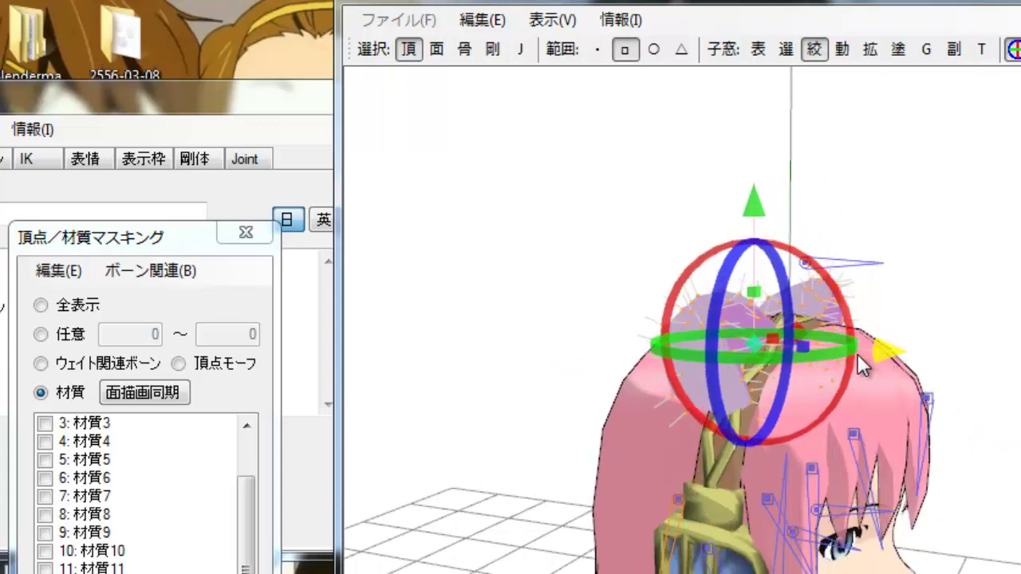
{"action": "left_click_drag", "start_coordinate": [877, 352], "coordinate": [857, 358]}
{"action": "right_click_drag", "start_coordinate": [856, 358], "coordinate": [730, 359]}
{"action": "scroll", "coordinate": [818, 559], "scroll_direction": "down", "scroll_amount": 3}
{"action": "right_click_drag", "start_coordinate": [818, 559], "coordinate": [937, 573]}
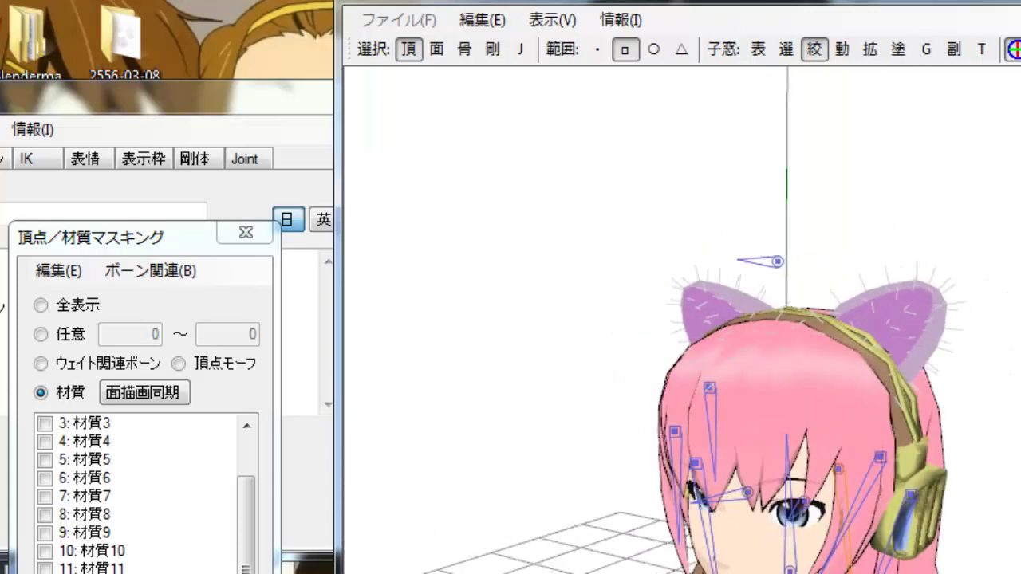
{"action": "middle_click_drag", "start_coordinate": [937, 573], "coordinate": [927, 351]}
{"action": "scroll", "coordinate": [907, 271], "scroll_direction": "down", "scroll_amount": 4}
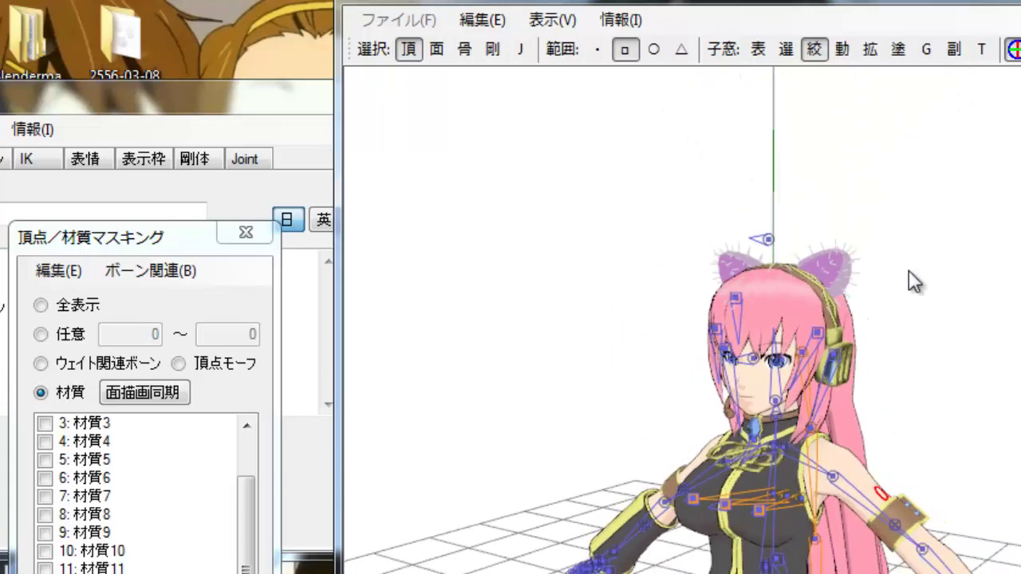
{"action": "right_click_drag", "start_coordinate": [907, 269], "coordinate": [943, 272]}
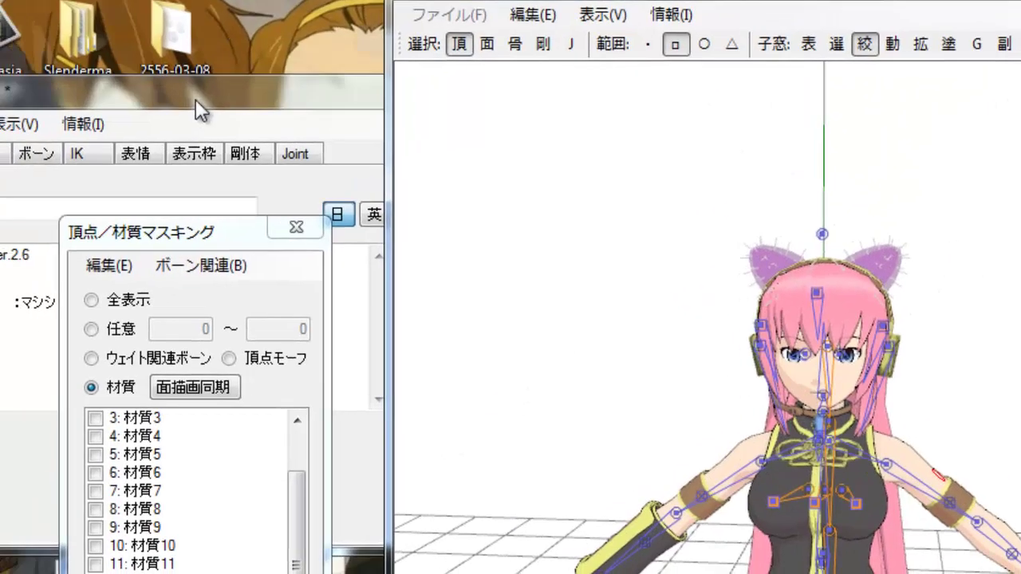
Show the model's bone data and select the head bone in the model view to identify its bone number
{"action": "left_click", "coordinate": [150, 104]}
{"action": "left_click", "coordinate": [200, 136]}
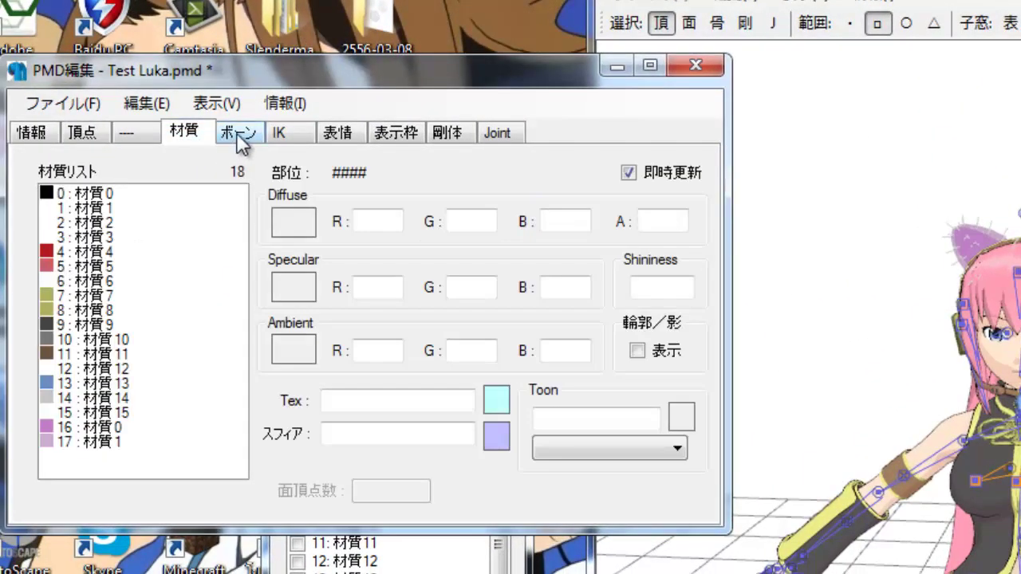
{"action": "left_click", "coordinate": [234, 134]}
{"action": "left_click_drag", "start_coordinate": [244, 225], "coordinate": [241, 446]}
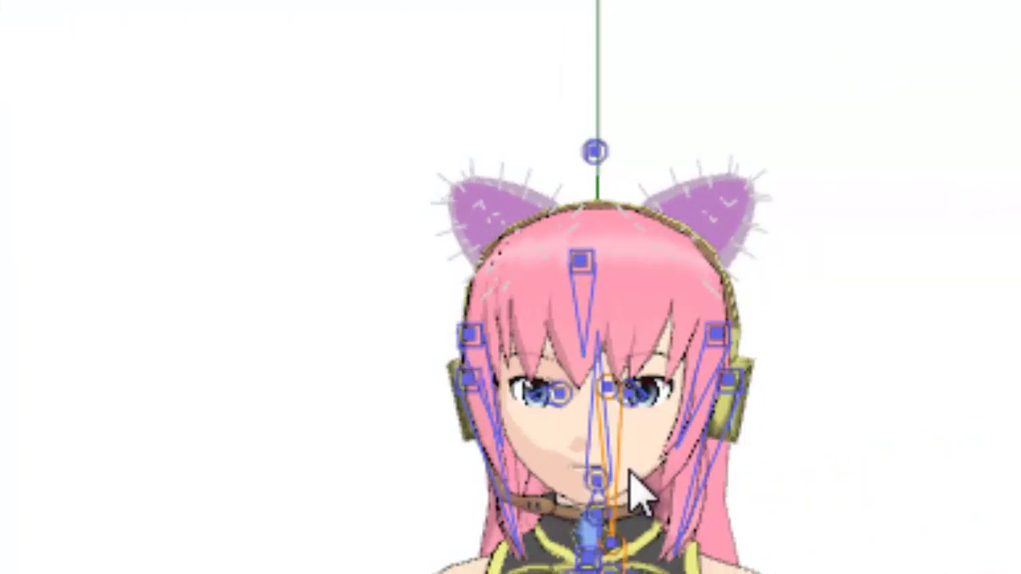
{"action": "left_click", "coordinate": [597, 479]}
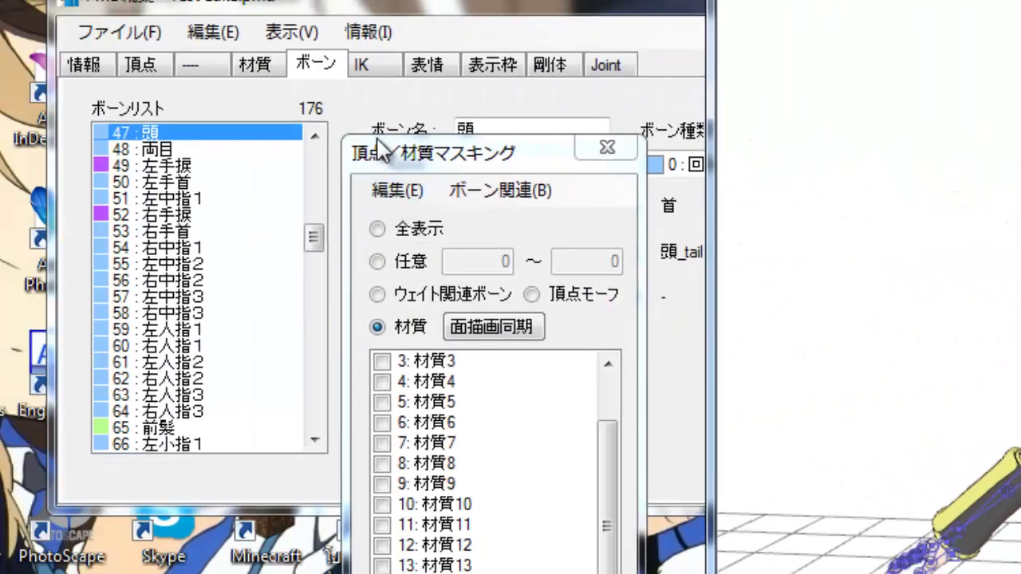
{"action": "left_click", "coordinate": [398, 4]}
{"action": "right_click_drag", "start_coordinate": [1015, 310], "coordinate": [1018, 319]}
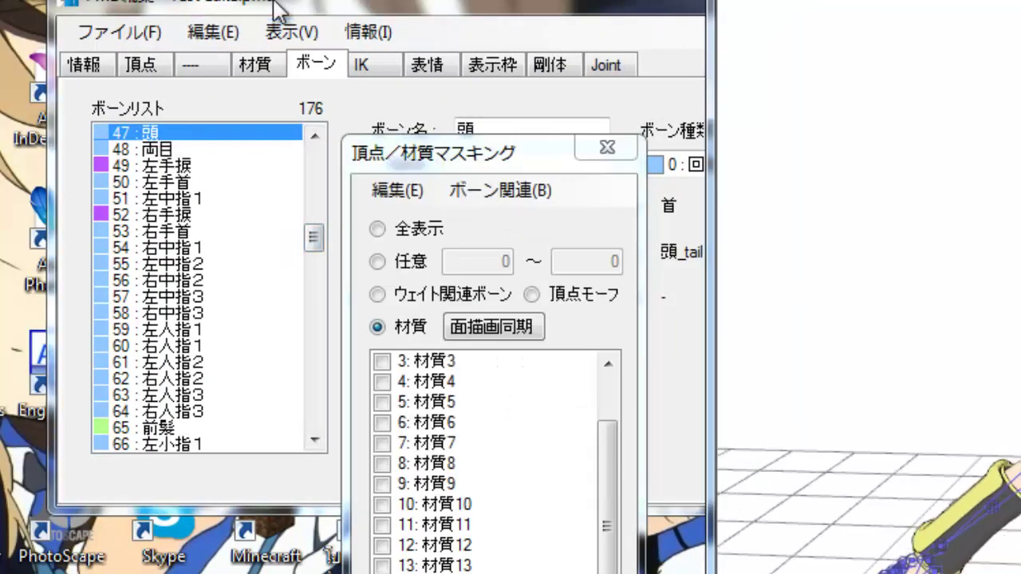
Select the nekomimi bone at the end of the bone list and set its parent bone to 47 (頭)
{"action": "left_click_drag", "start_coordinate": [315, 235], "coordinate": [326, 486]}
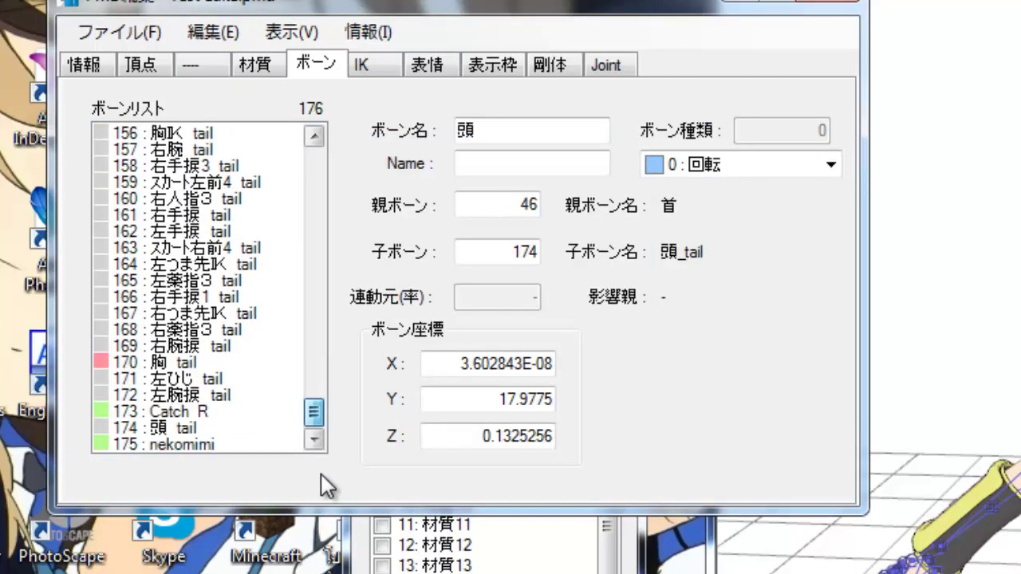
{"action": "left_click", "coordinate": [169, 444]}
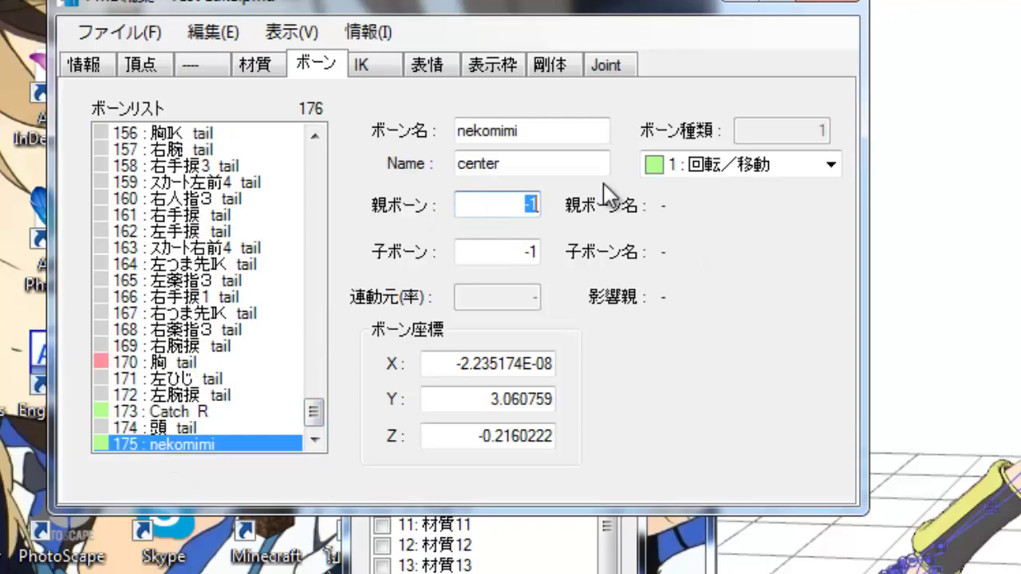
{"action": "left_click", "coordinate": [1009, 346]}
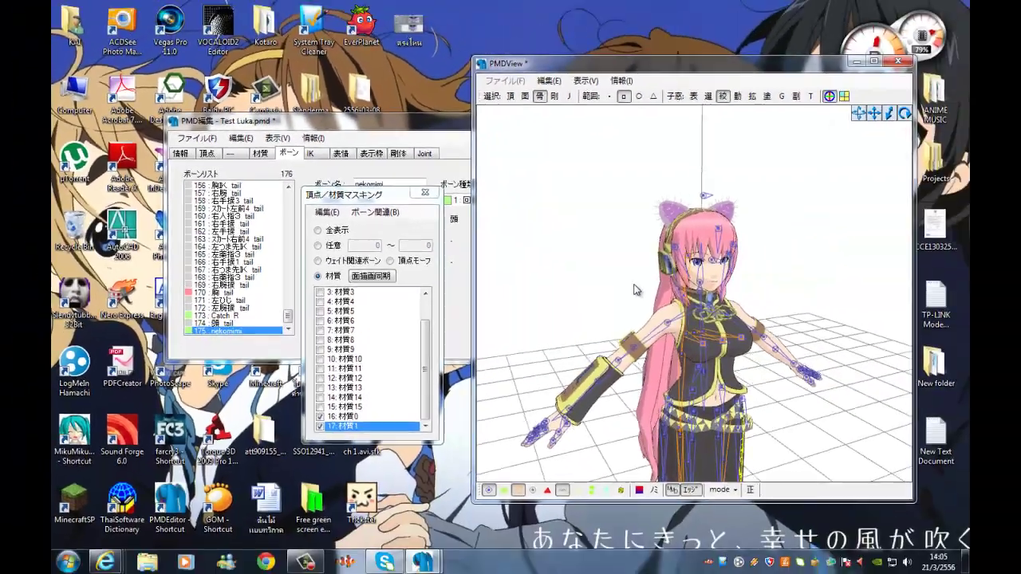
Open the transform preview and rotate the head bone (47: 頭) about Y to test whether the cat ears follow
{"action": "right_click_drag", "start_coordinate": [634, 291], "coordinate": [611, 287]}
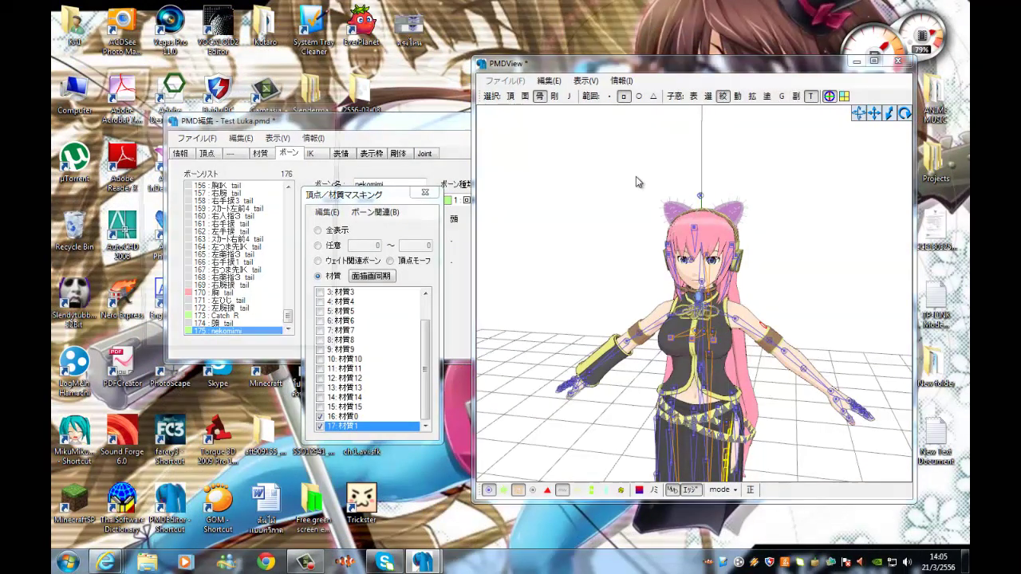
{"action": "left_click_drag", "start_coordinate": [418, 77], "coordinate": [633, 170]}
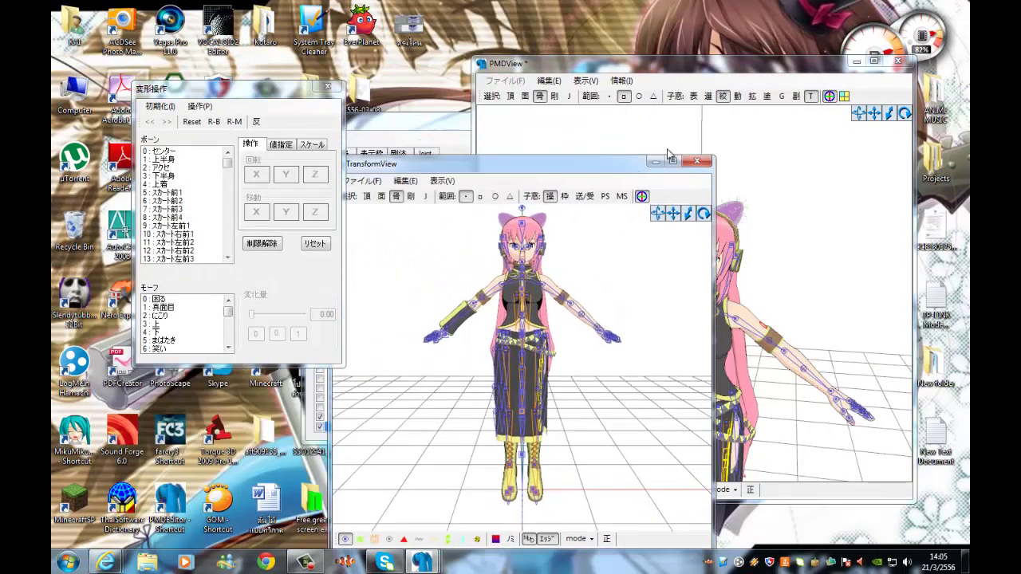
{"action": "right_click_drag", "start_coordinate": [600, 299], "coordinate": [583, 302]}
{"action": "scroll", "coordinate": [583, 302], "scroll_direction": "up", "scroll_amount": 6}
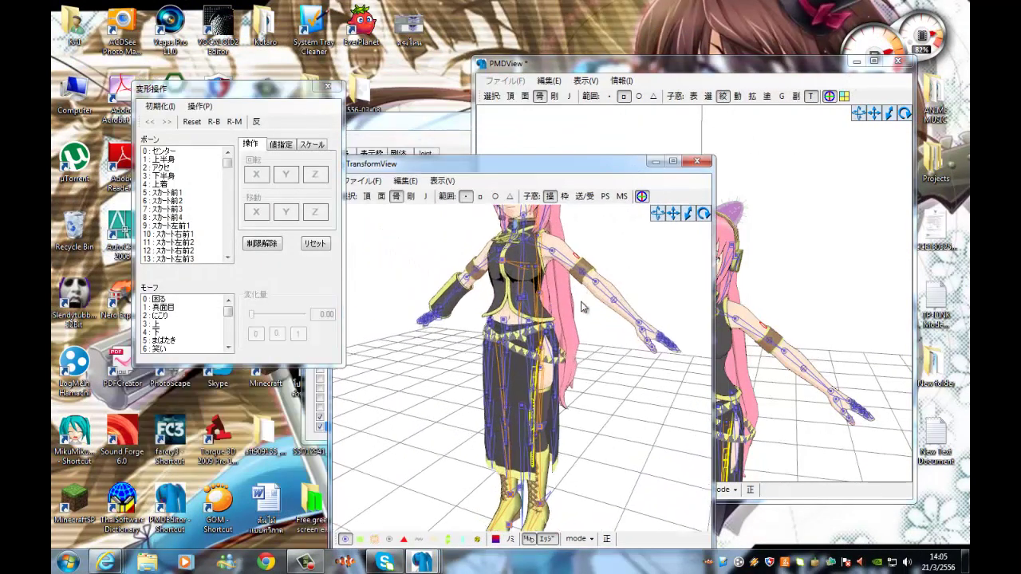
{"action": "left_click_drag", "start_coordinate": [677, 210], "coordinate": [676, 209]}
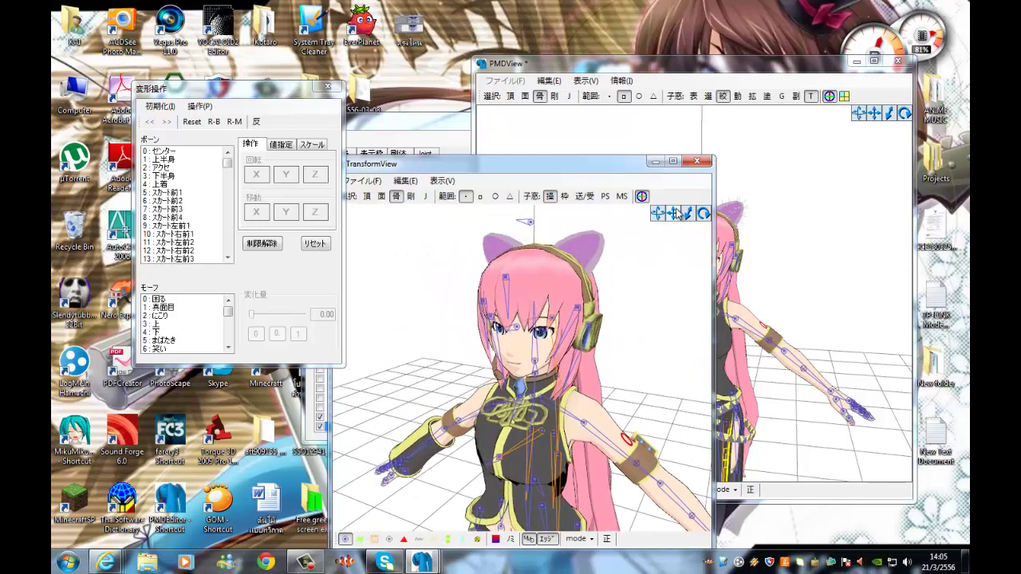
{"action": "left_click", "coordinate": [533, 363]}
{"action": "mouse_move", "coordinate": [290, 179]}
{"action": "left_mouse_down"}
{"action": "mouse_move", "coordinate": [292, 204]}
{"action": "mouse_move", "coordinate": [291, 157]}
{"action": "mouse_move", "coordinate": [292, 188]}
{"action": "left_mouse_up"}
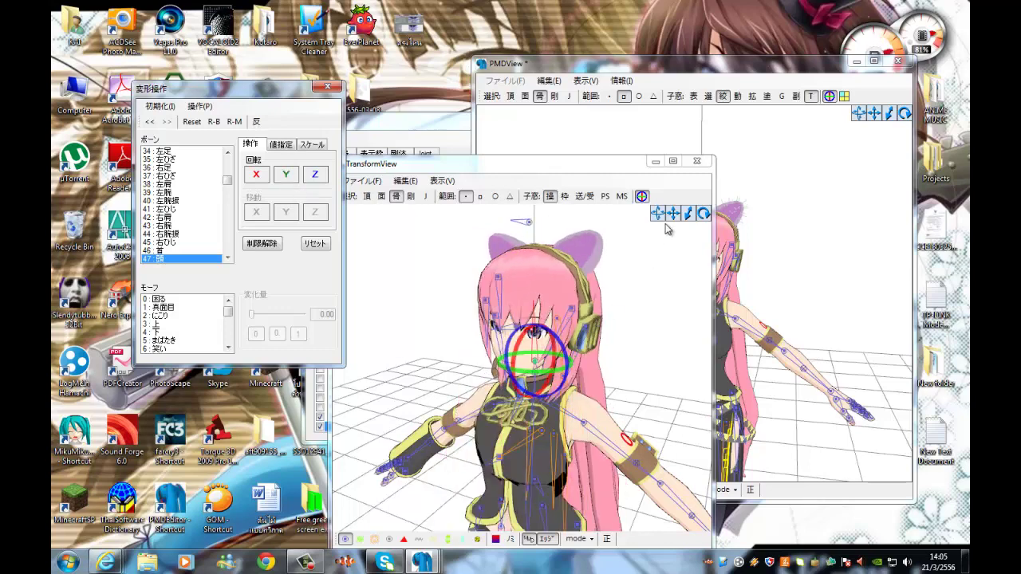
Select the upper body bone (1: 上半身) in the transform preview and rotate it about X to test the ears' attachment
{"action": "left_click_drag", "start_coordinate": [669, 221], "coordinate": [668, 219]}
{"action": "left_click", "coordinate": [542, 454]}
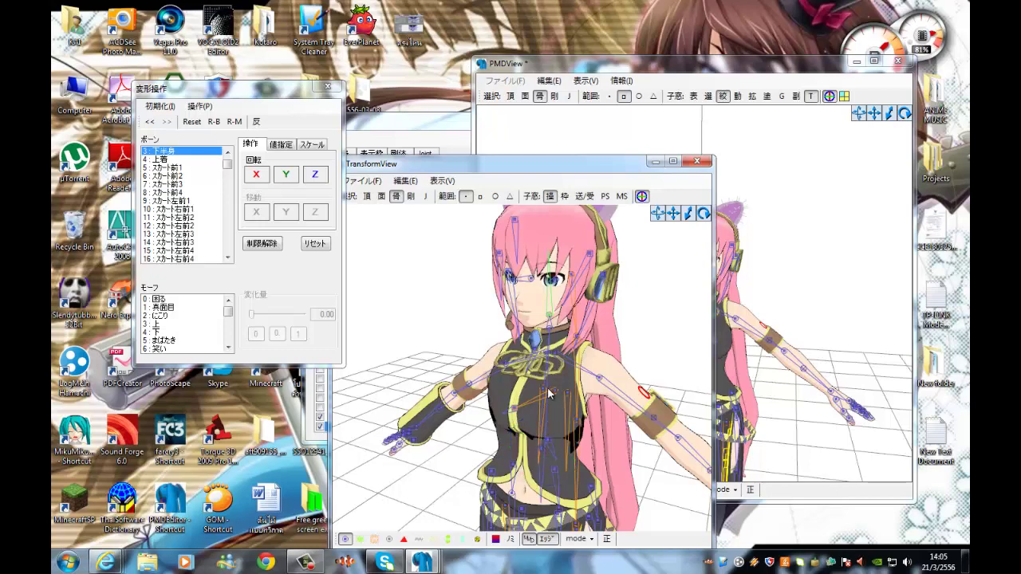
{"action": "right_click_drag", "start_coordinate": [556, 410], "coordinate": [553, 401]}
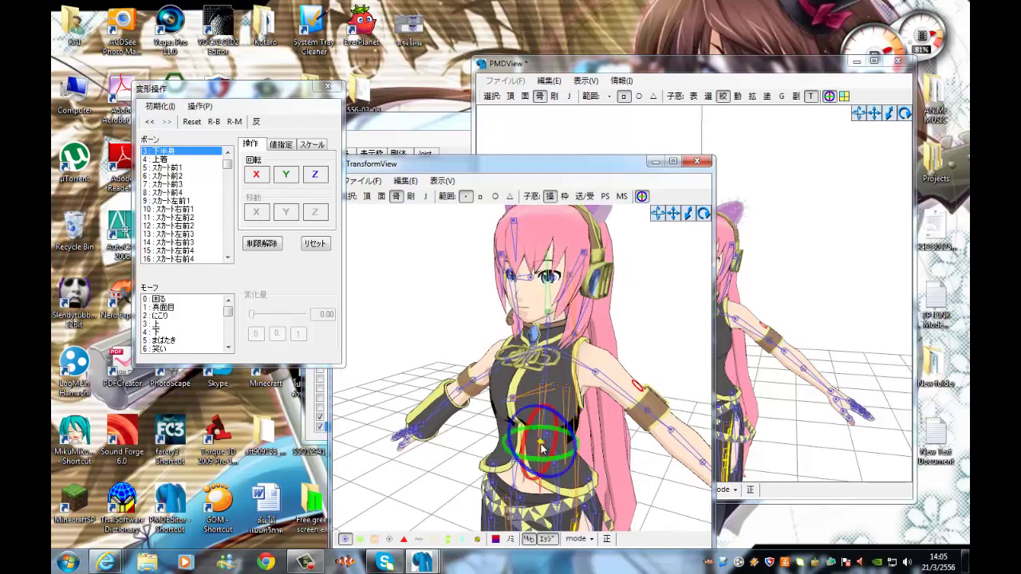
{"action": "left_click", "coordinate": [542, 445]}
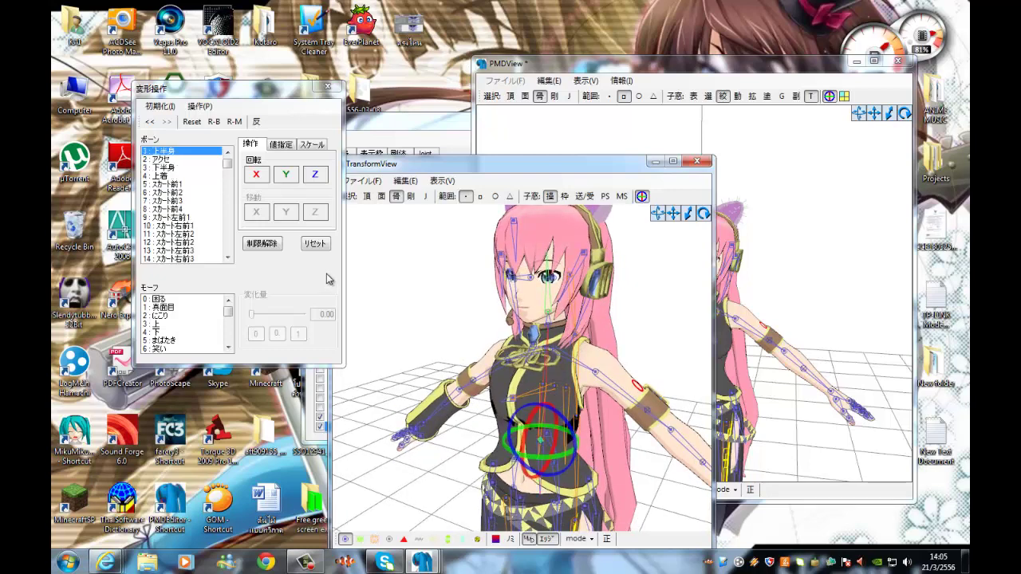
{"action": "left_click_drag", "start_coordinate": [270, 177], "coordinate": [268, 179]}
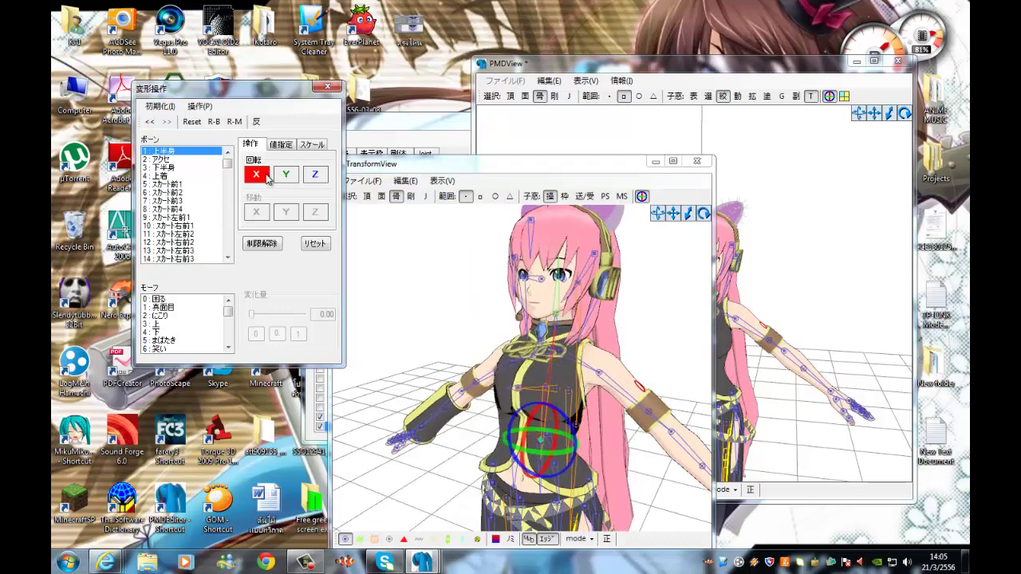
Leave the transform preview and examine the cat ears on Luka's head from several angles in the model view
{"action": "scroll", "coordinate": [625, 282], "scroll_direction": "up", "scroll_amount": 5}
{"action": "right_click_drag", "start_coordinate": [625, 282], "coordinate": [613, 264]}
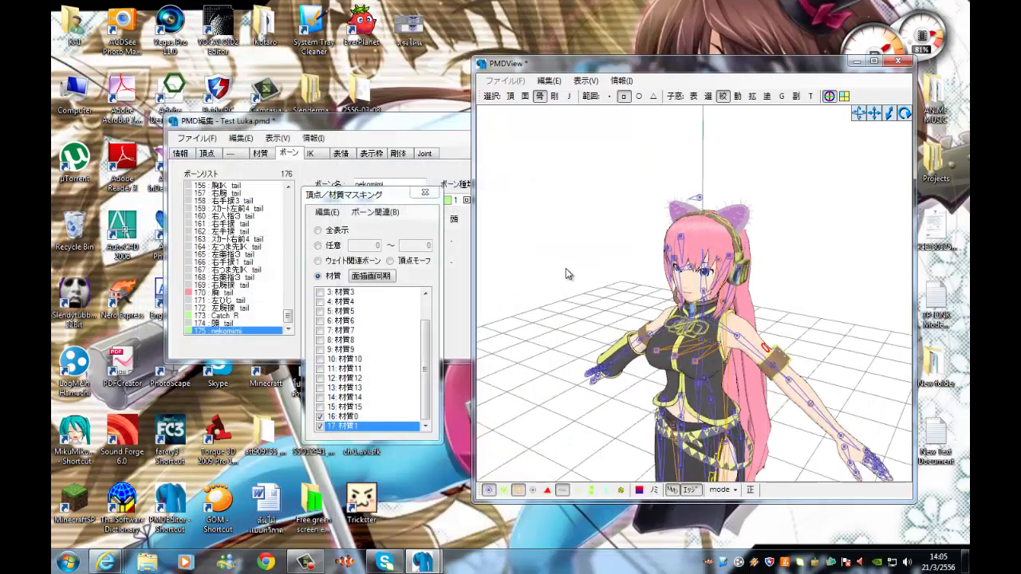
{"action": "right_click_drag", "start_coordinate": [565, 268], "coordinate": [606, 276]}
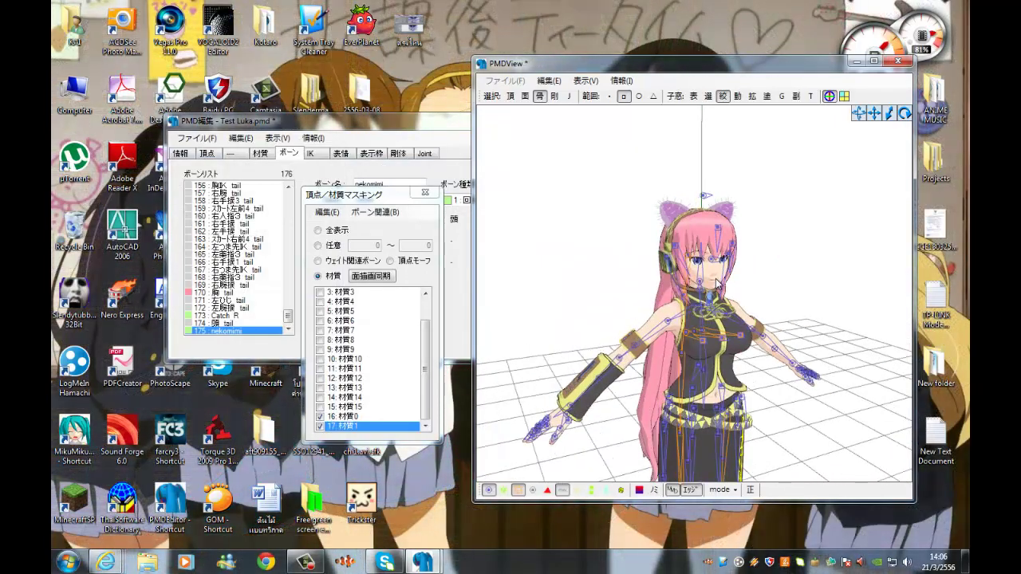
{"action": "right_click_drag", "start_coordinate": [655, 287], "coordinate": [700, 283]}
{"action": "scroll", "coordinate": [678, 279], "scroll_direction": "up", "scroll_amount": 3}
{"action": "scroll", "coordinate": [679, 281], "scroll_direction": "up", "scroll_amount": 5}
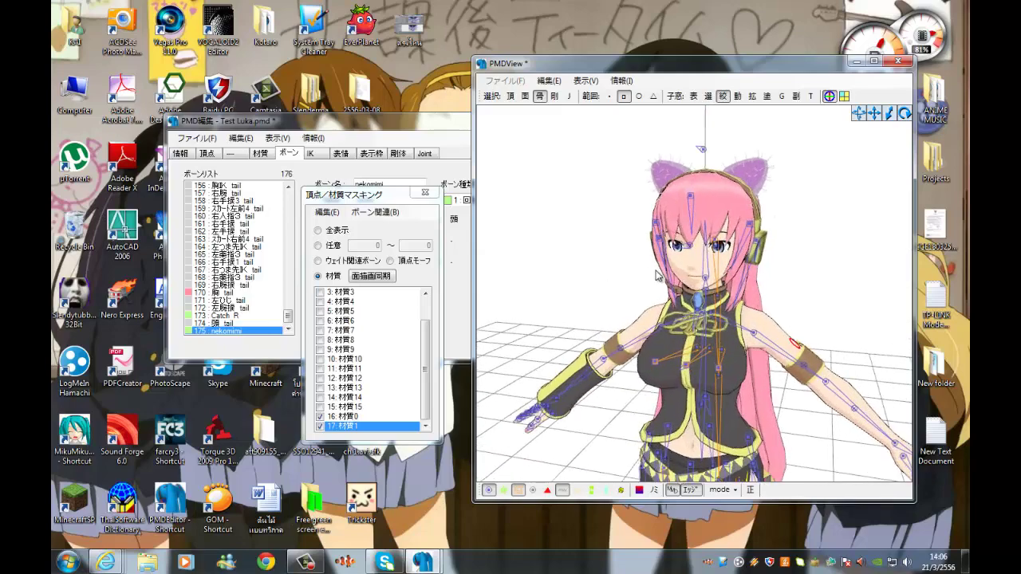
{"action": "mouse_move", "coordinate": [875, 116]}
{"action": "left_mouse_down"}
{"action": "mouse_move", "coordinate": [876, 297]}
{"action": "mouse_move", "coordinate": [892, 107]}
{"action": "left_mouse_up"}
{"action": "right_click_drag", "start_coordinate": [742, 162], "coordinate": [675, 220]}
{"action": "scroll", "coordinate": [734, 157], "scroll_direction": "down", "scroll_amount": 3}
{"action": "left_click", "coordinate": [315, 568]}
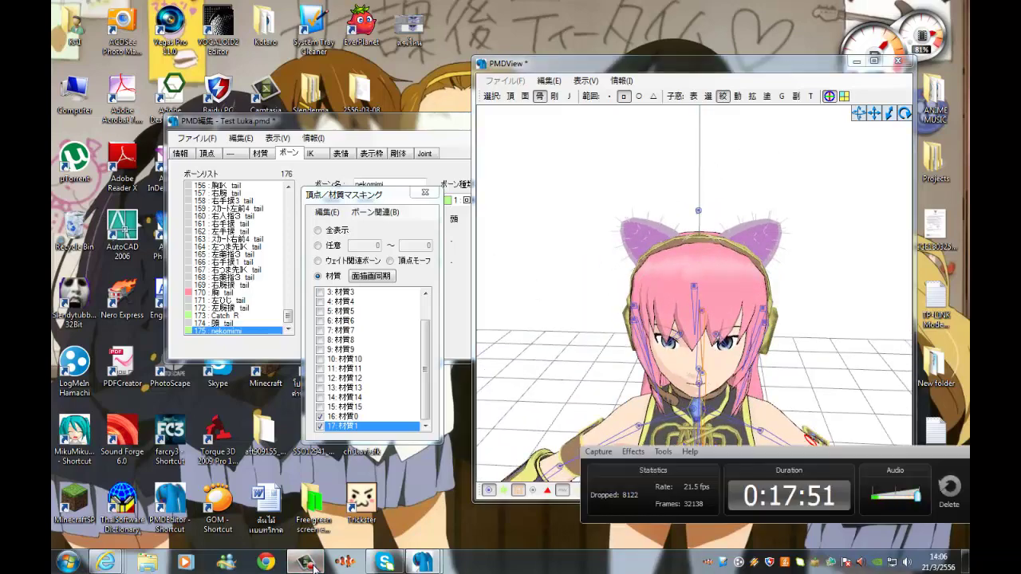
{"action": "left_click", "coordinate": [314, 568]}
{"action": "right_click_drag", "start_coordinate": [636, 275], "coordinate": [599, 295]}
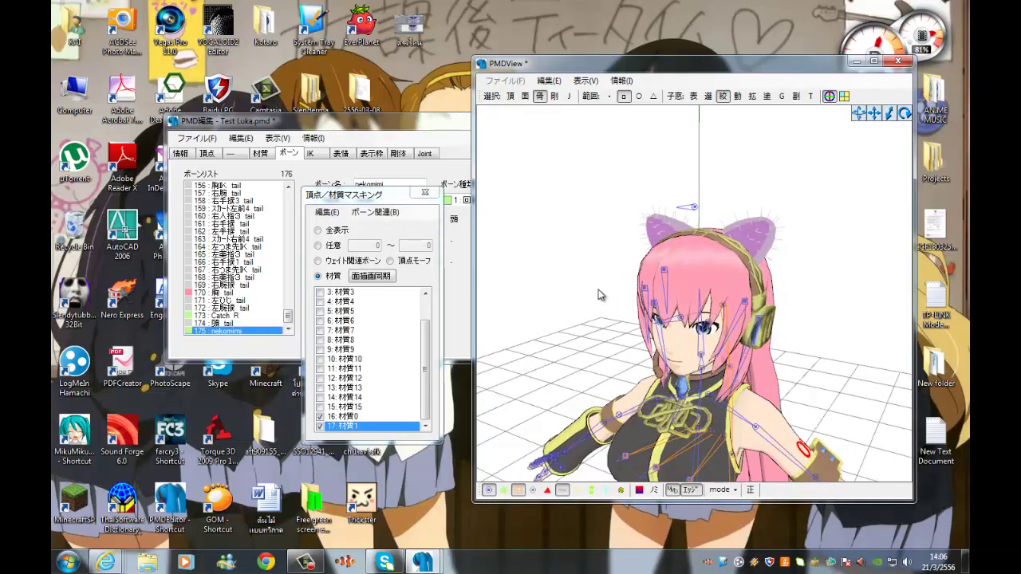
{"action": "right_click_drag", "start_coordinate": [599, 295], "coordinate": [616, 292]}
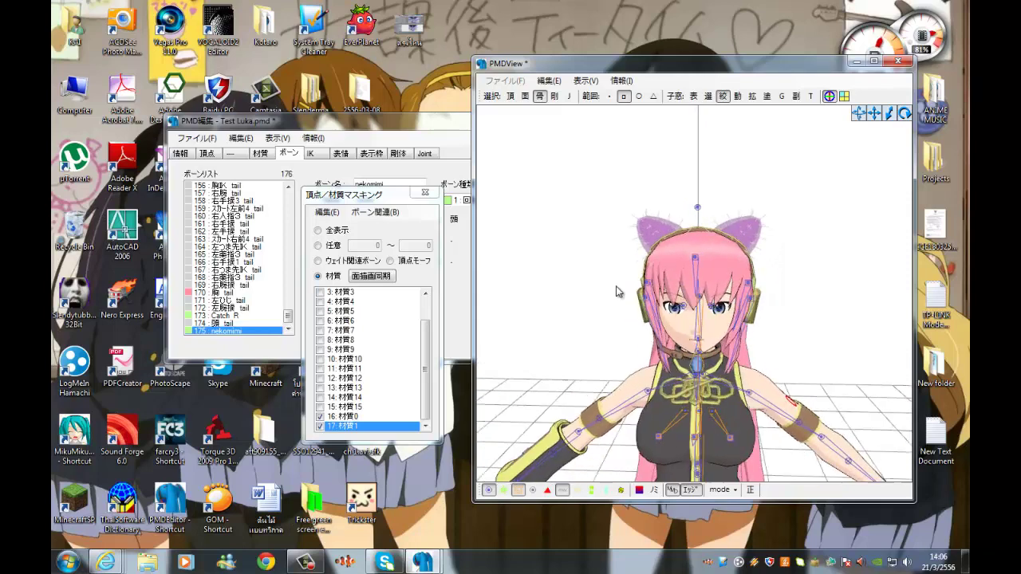
{"action": "right_click_drag", "start_coordinate": [587, 228], "coordinate": [420, 211]}
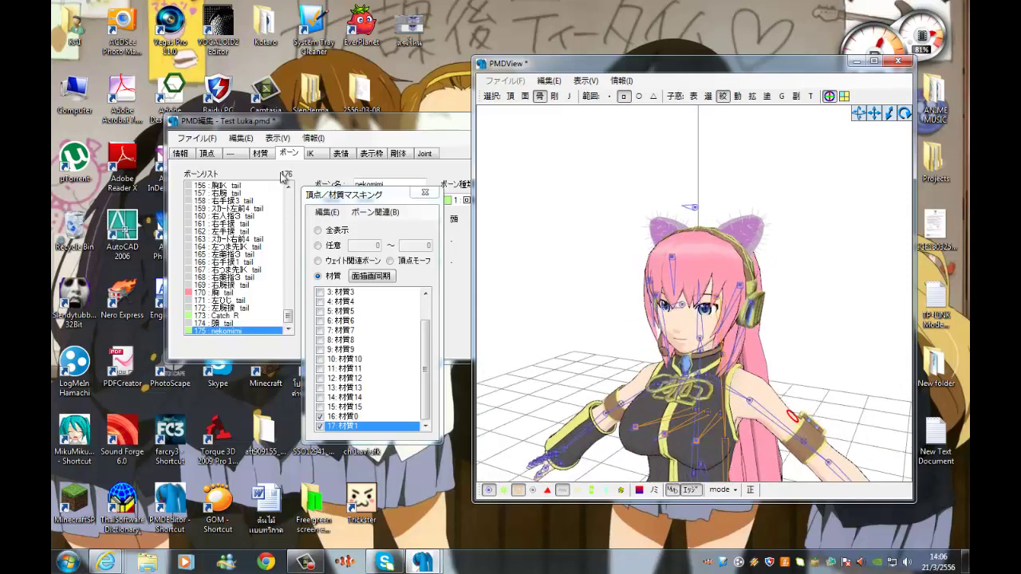
Start saving the edited model and browse to the pmd_luka_ver2.6_masisi folder under UserFile\Model
{"action": "left_click", "coordinate": [191, 137]}
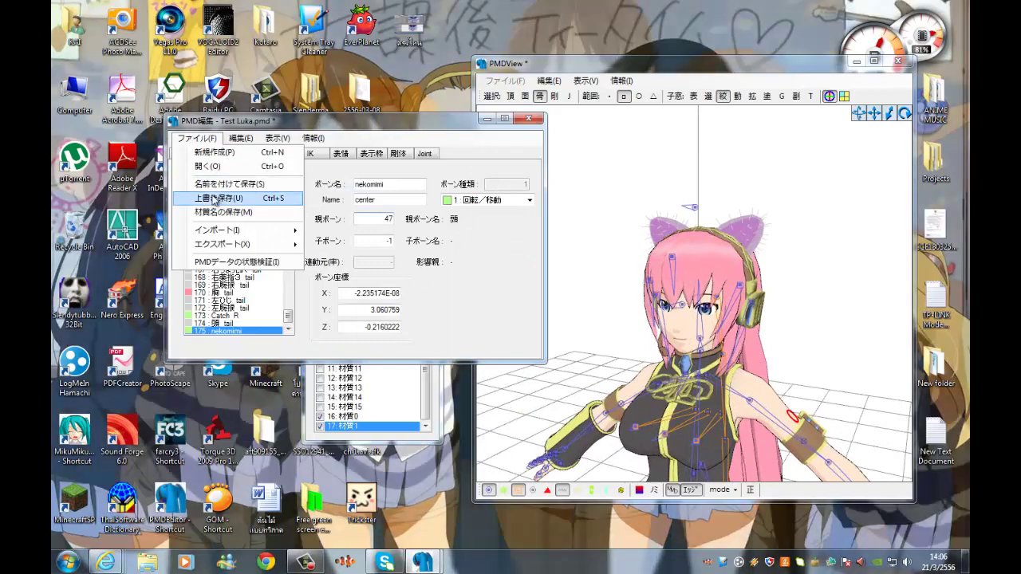
{"action": "left_click", "coordinate": [214, 200]}
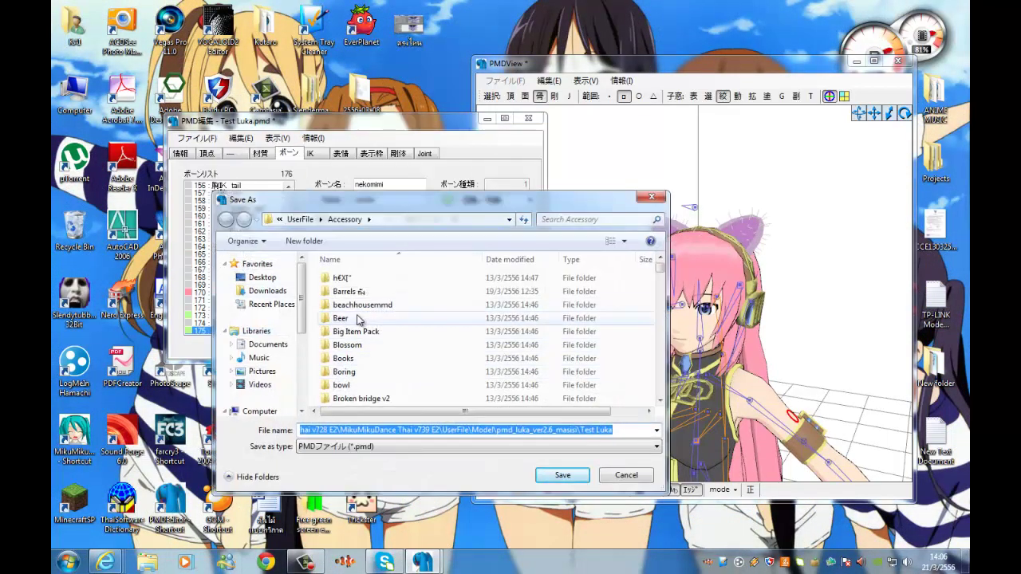
{"action": "left_click", "coordinate": [320, 221]}
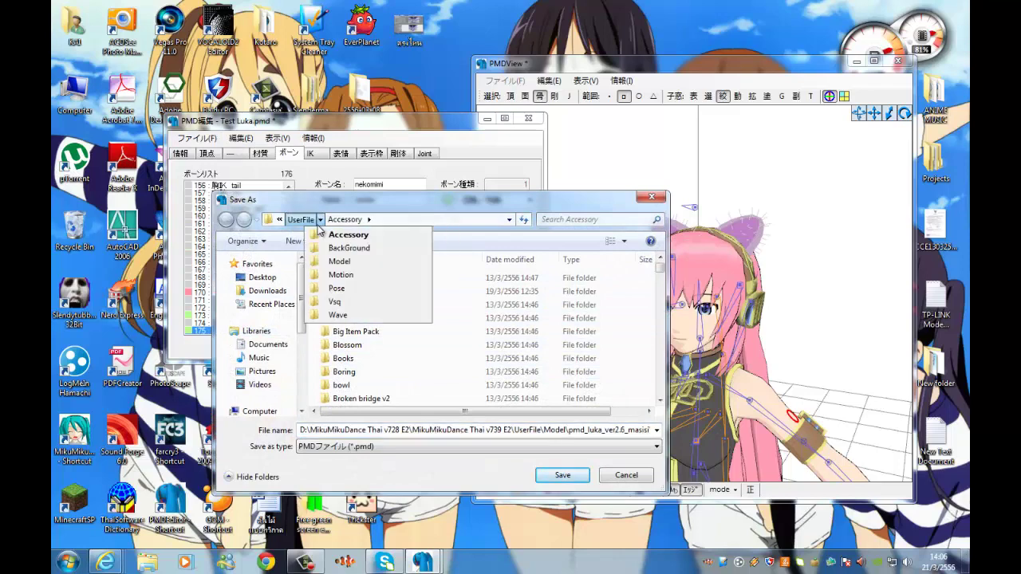
{"action": "left_click", "coordinate": [336, 261]}
{"action": "scroll", "coordinate": [345, 314], "scroll_direction": "down", "scroll_amount": 15}
{"action": "scroll", "coordinate": [345, 313], "scroll_direction": "down", "scroll_amount": 5}
{"action": "scroll", "coordinate": [345, 314], "scroll_direction": "up", "scroll_amount": 8}
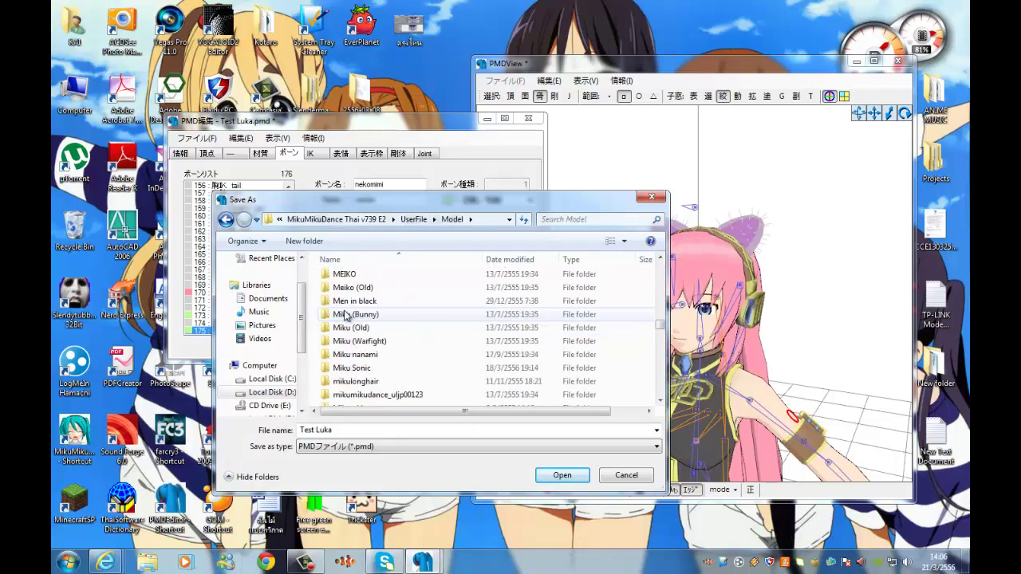
{"action": "scroll", "coordinate": [345, 314], "scroll_direction": "down", "scroll_amount": 10}
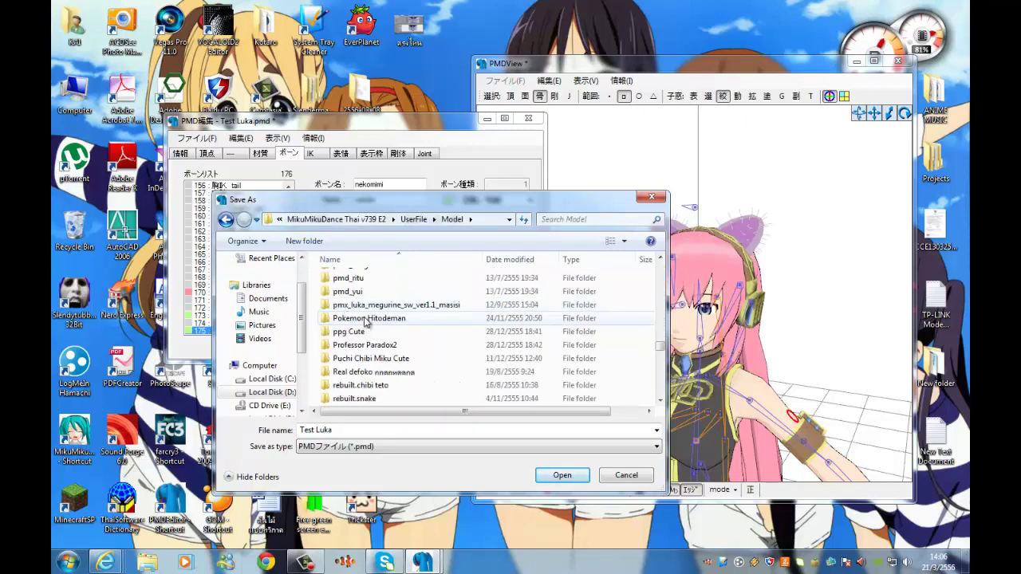
{"action": "scroll", "coordinate": [367, 319], "scroll_direction": "up", "scroll_amount": 3}
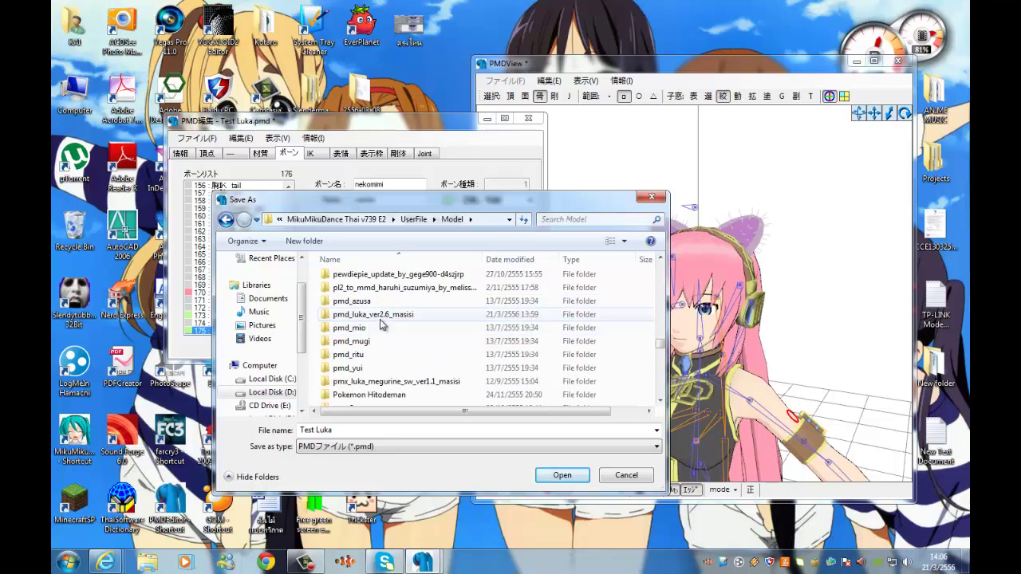
{"action": "double_click", "coordinate": [380, 318]}
Overwrite Test Luka.pmd with the edited model and close the PMD editor
{"action": "left_click", "coordinate": [371, 292]}
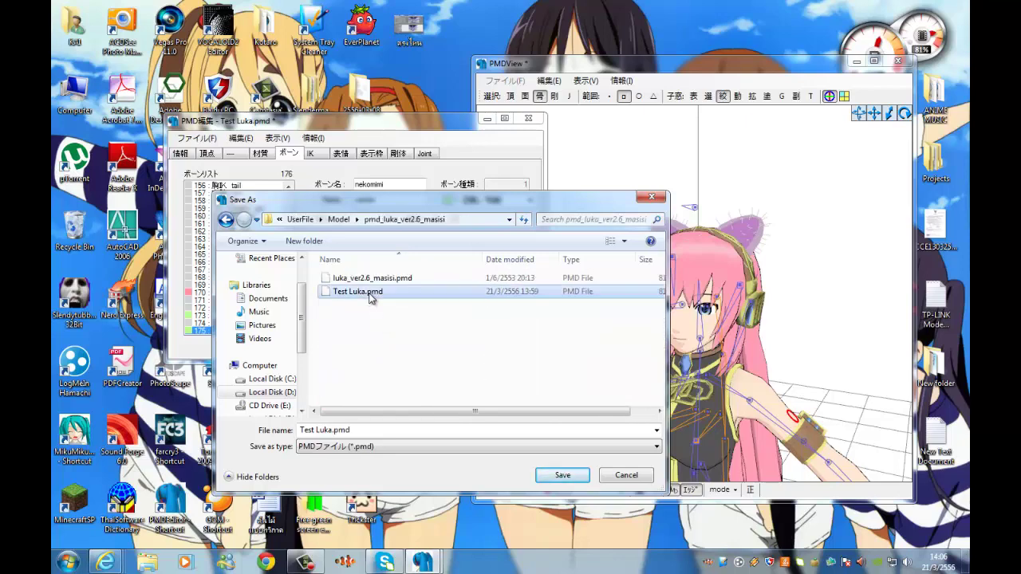
{"action": "left_click", "coordinate": [575, 477]}
{"action": "left_click", "coordinate": [548, 284]}
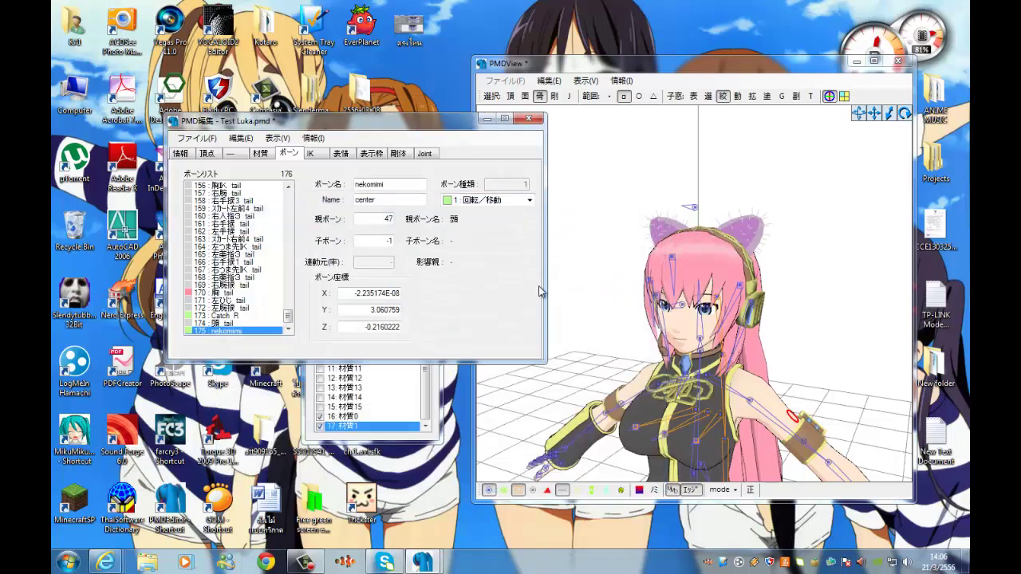
{"action": "left_click", "coordinate": [527, 119]}
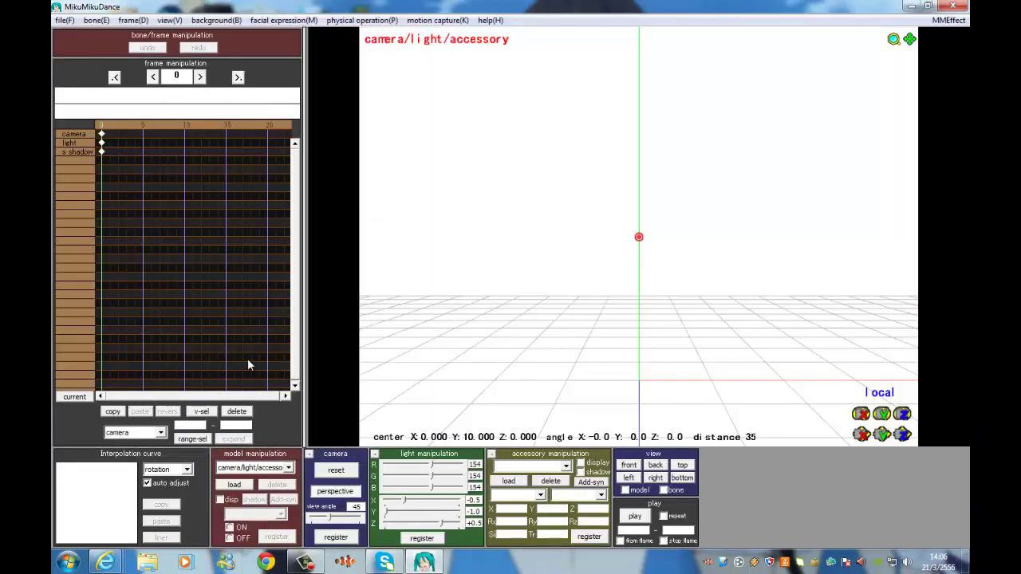
In MikuMikuDance, load the model Test Luka.pmd from the pmd_luka_ver2.6_masisi folder
{"action": "left_click", "coordinate": [234, 486]}
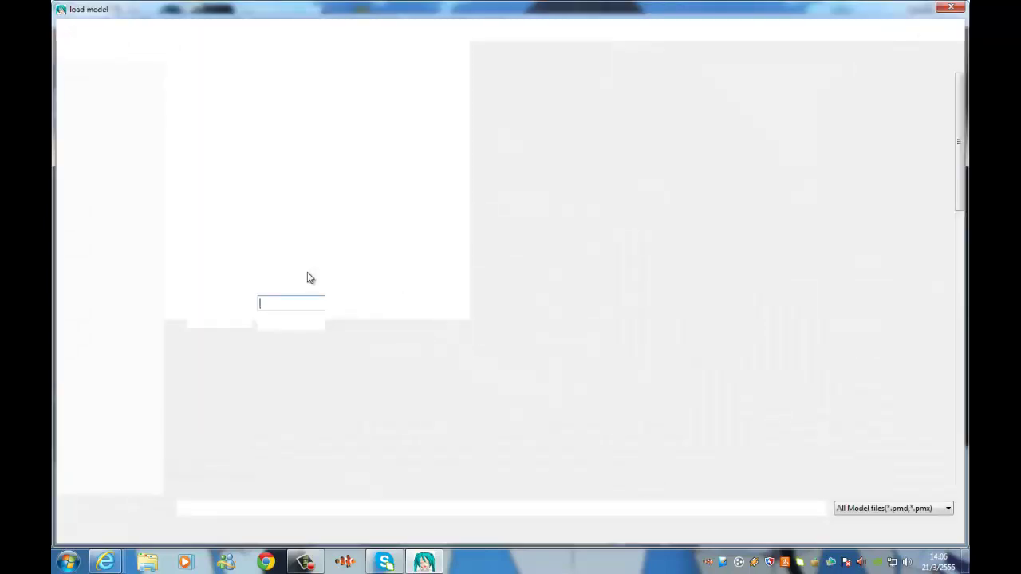
{"action": "scroll", "coordinate": [310, 276], "scroll_direction": "down", "scroll_amount": 20}
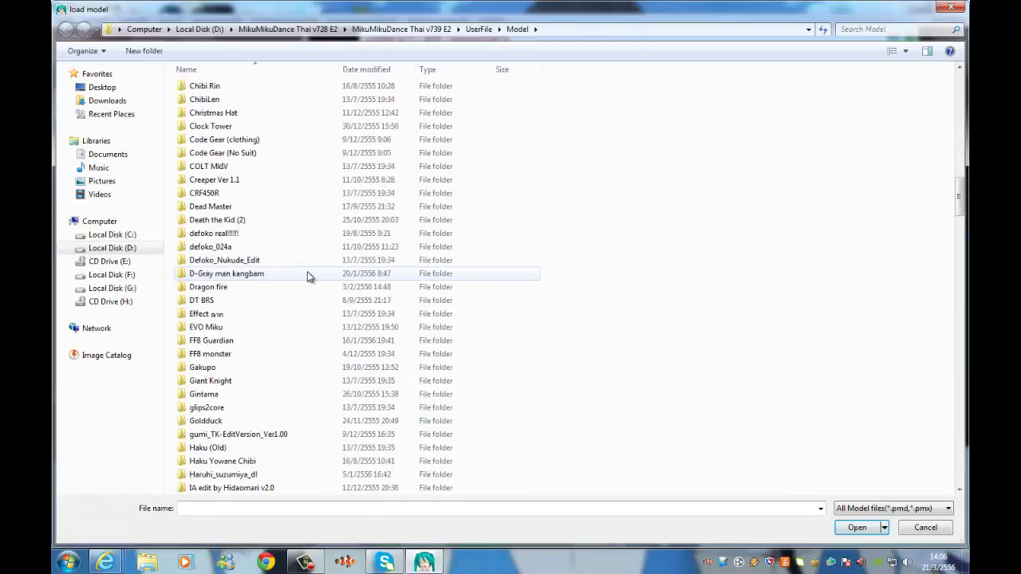
{"action": "scroll", "coordinate": [310, 276], "scroll_direction": "down", "scroll_amount": 15}
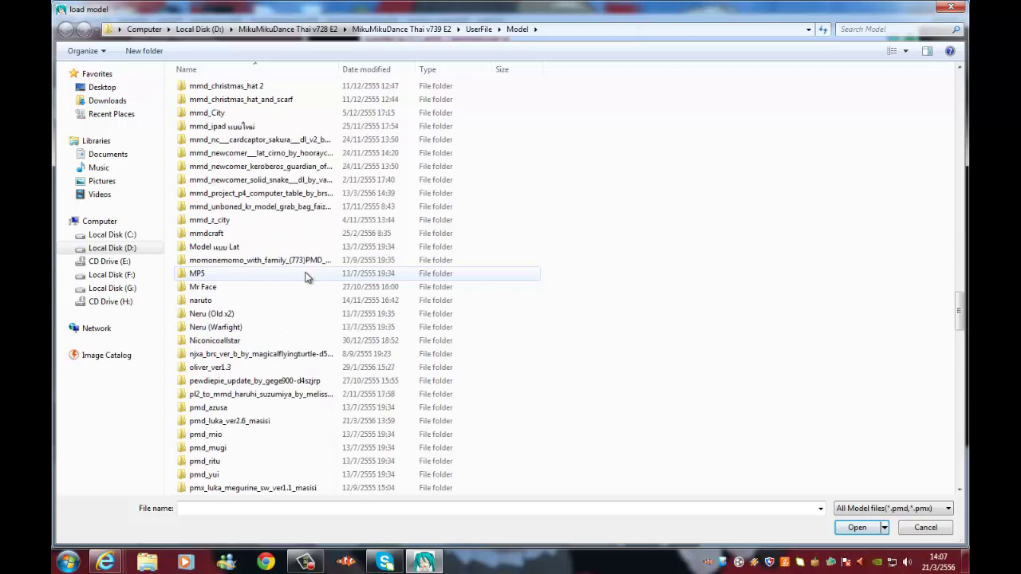
{"action": "double_click", "coordinate": [231, 301]}
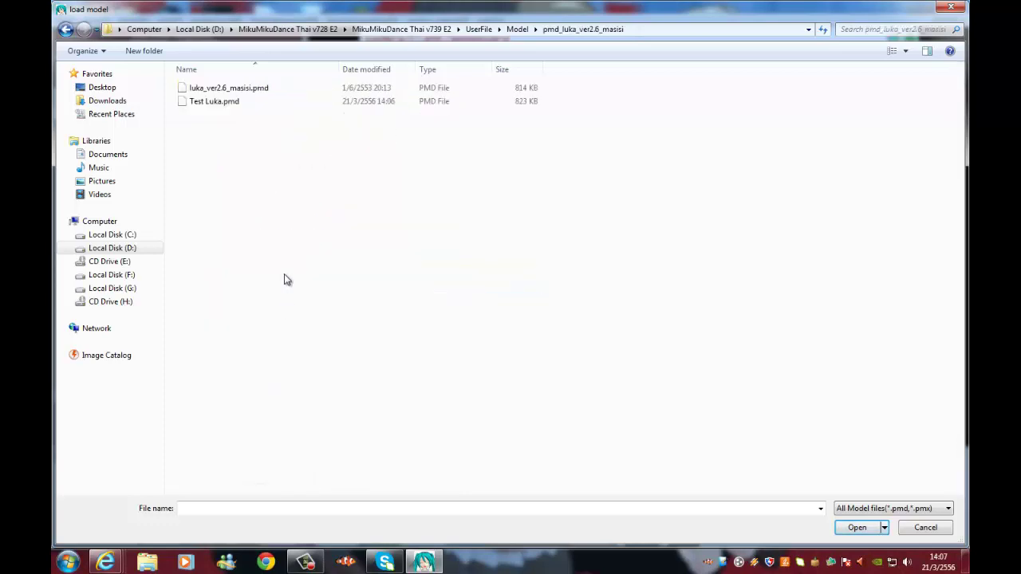
{"action": "left_click", "coordinate": [311, 101]}
{"action": "left_click", "coordinate": [857, 529]}
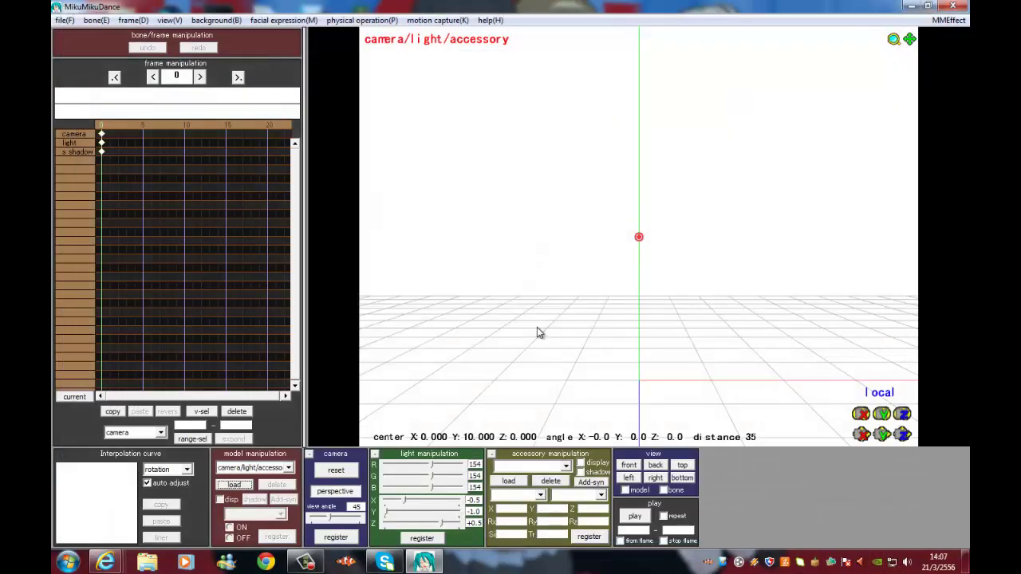
{"action": "left_click", "coordinate": [505, 317]}
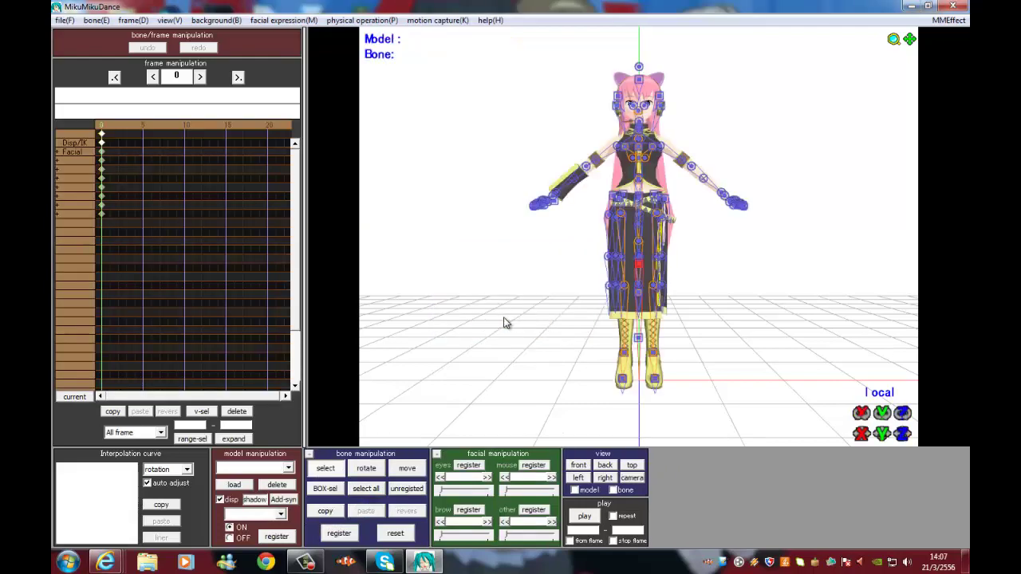
Hide the bones to check Luka's cat ears from an angle, and show the bones again
{"action": "left_click", "coordinate": [335, 468]}
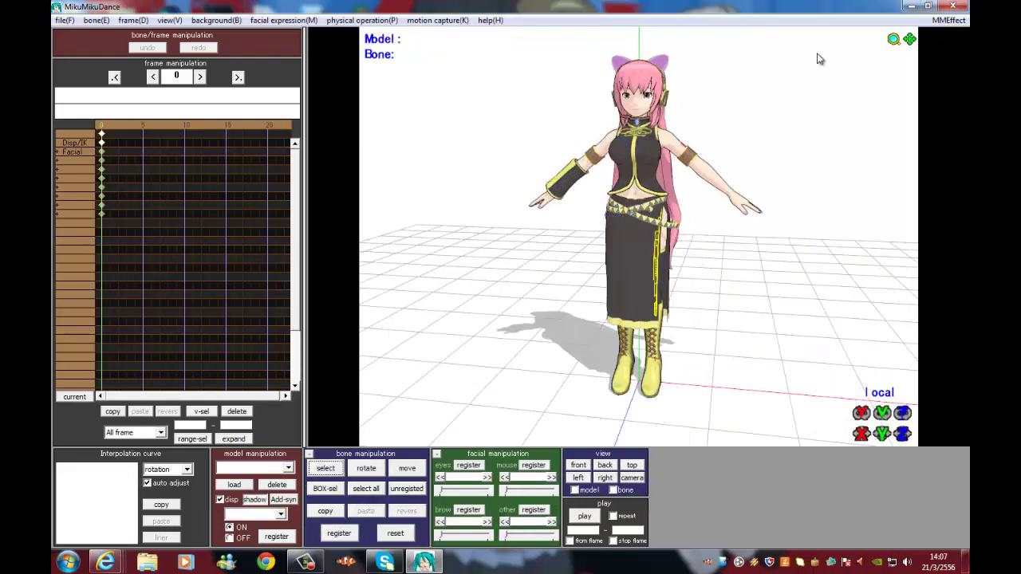
{"action": "left_click_drag", "start_coordinate": [909, 41], "coordinate": [909, 84]}
{"action": "right_click_drag", "start_coordinate": [726, 127], "coordinate": [708, 150]}
{"action": "left_click", "coordinate": [322, 469]}
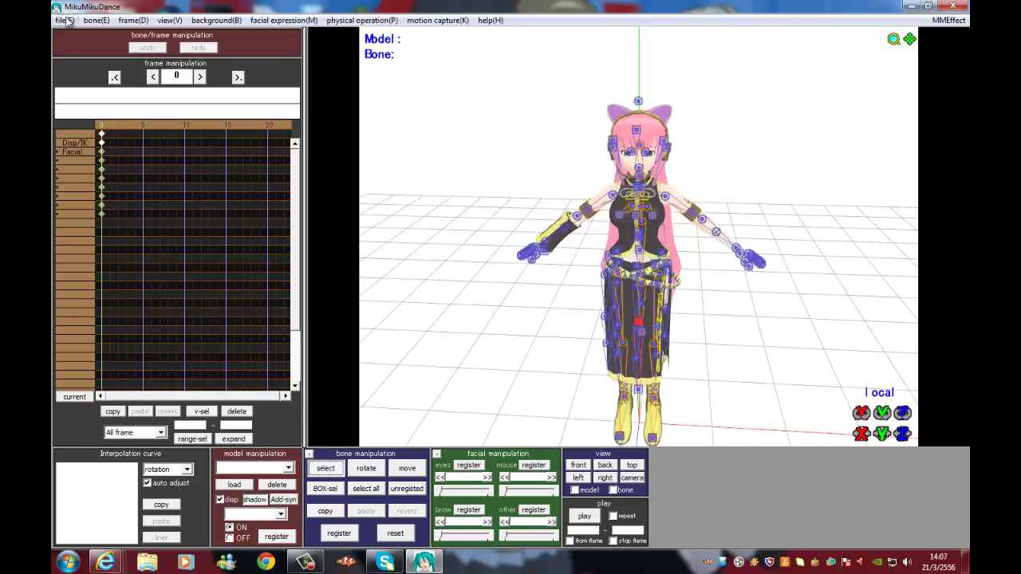
Load the motion middle.vmd from the bakunyumorion motion folder onto Luka, accepting that only same-named bones are registered
{"action": "left_click", "coordinate": [64, 20]}
{"action": "left_click", "coordinate": [108, 162]}
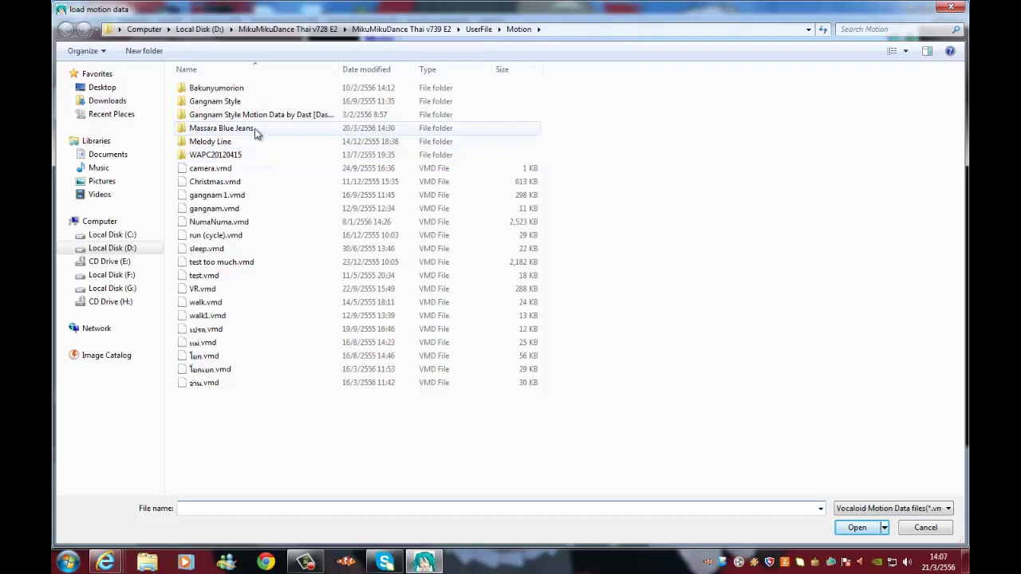
{"action": "double_click", "coordinate": [259, 91]}
{"action": "double_click", "coordinate": [259, 91]}
{"action": "double_click", "coordinate": [259, 91]}
{"action": "left_click", "coordinate": [258, 96]}
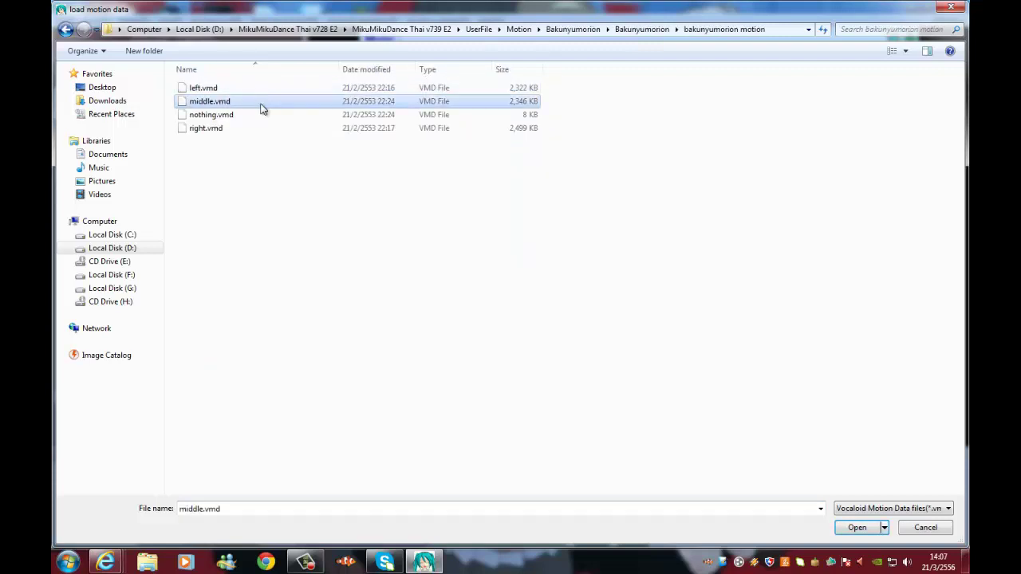
{"action": "left_click", "coordinate": [857, 529]}
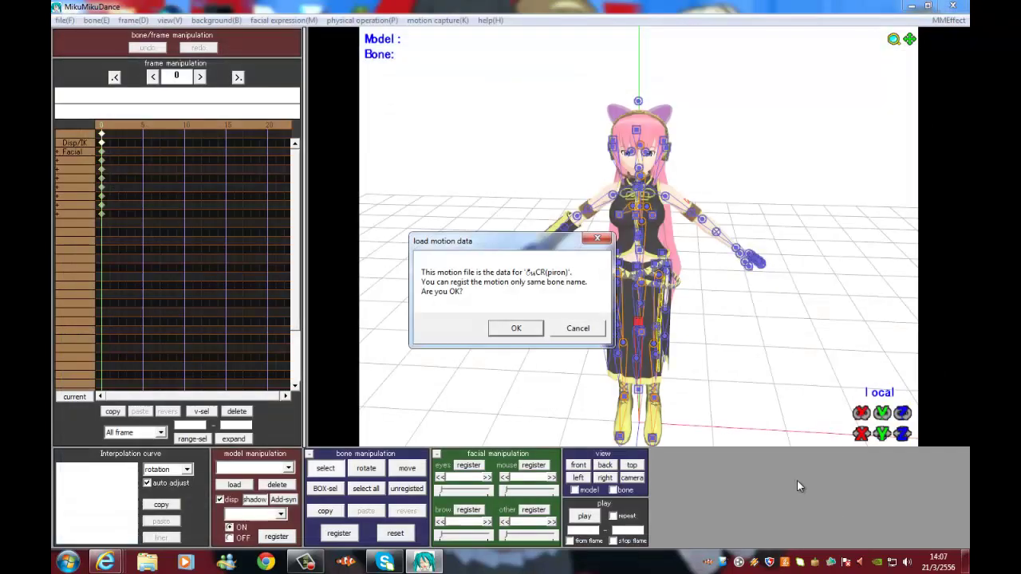
{"action": "left_click", "coordinate": [517, 329]}
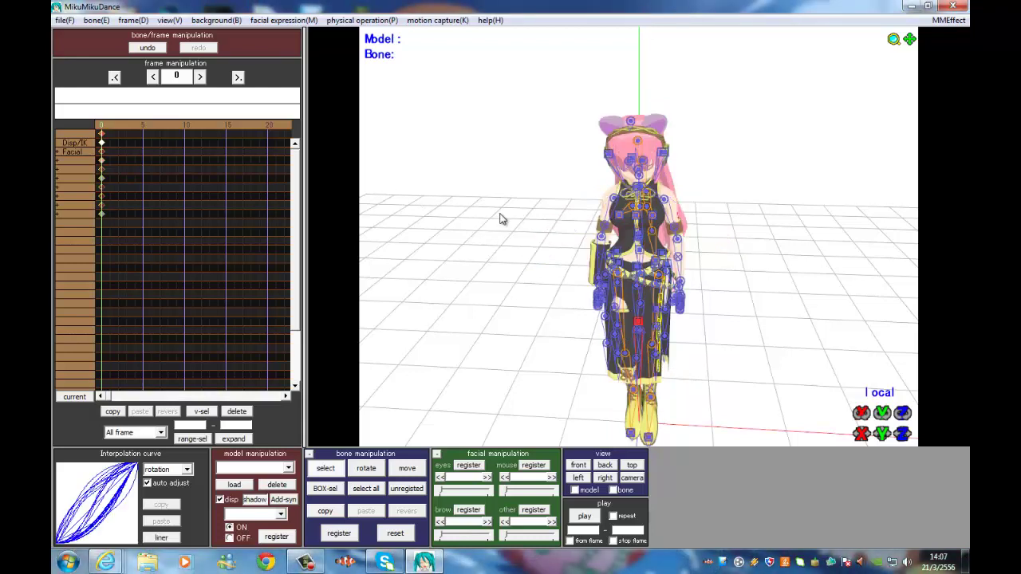
Set the playback end frame to 1000, play the motion to check Luka's cat ears while she dances, and stop playback
{"action": "right_click_drag", "start_coordinate": [547, 237], "coordinate": [534, 308]}
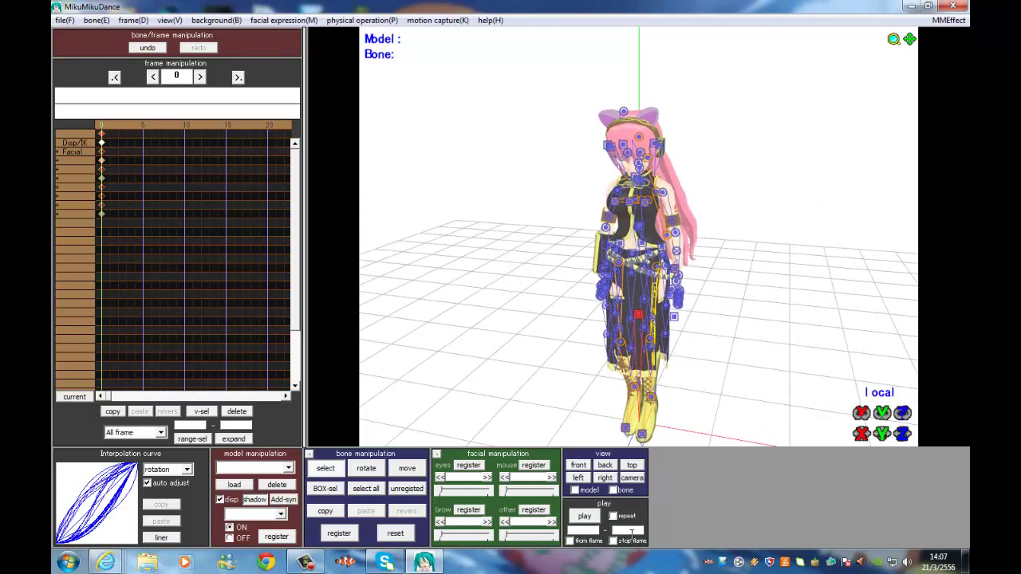
{"action": "type", "text": "1000"}
{"action": "left_click", "coordinate": [595, 518]}
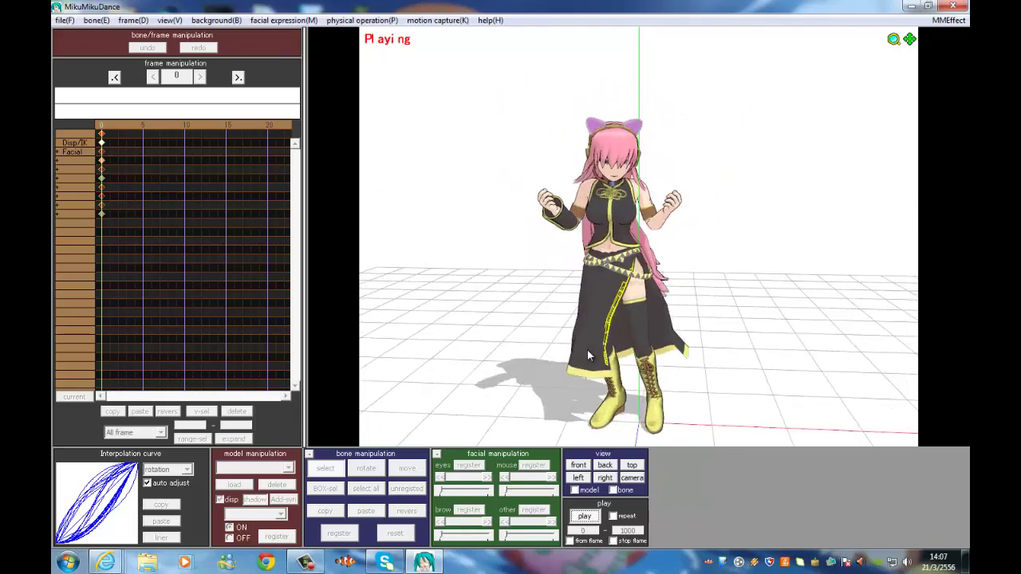
{"action": "left_click", "coordinate": [583, 516]}
{"action": "right_click_drag", "start_coordinate": [461, 209], "coordinate": [916, 50]}
{"action": "right_click_drag", "start_coordinate": [638, 251], "coordinate": [625, 260]}
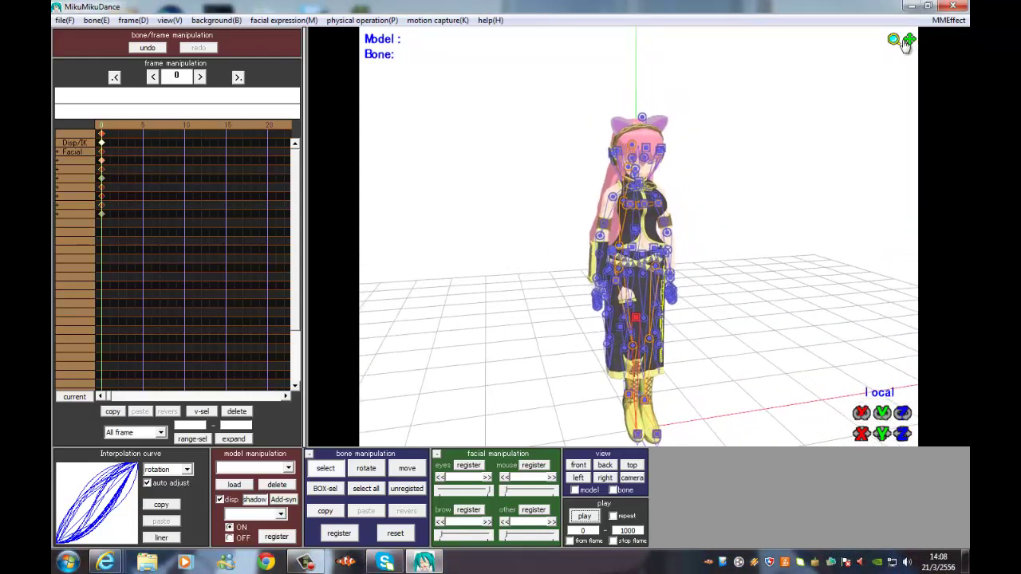
Exit MikuMikuDance and bring up the screen recorder's control window on the desktop
{"action": "left_click", "coordinate": [958, 7]}
{"action": "left_click", "coordinate": [496, 330]}
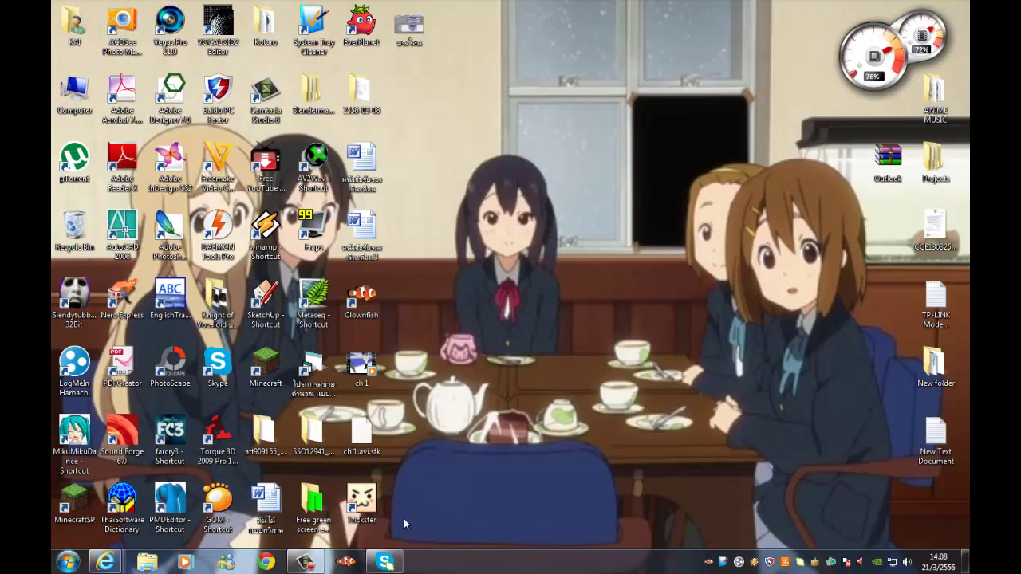
{"action": "left_click", "coordinate": [305, 562]}
{"action": "left_click_drag", "start_coordinate": [905, 455], "coordinate": [758, 452]}
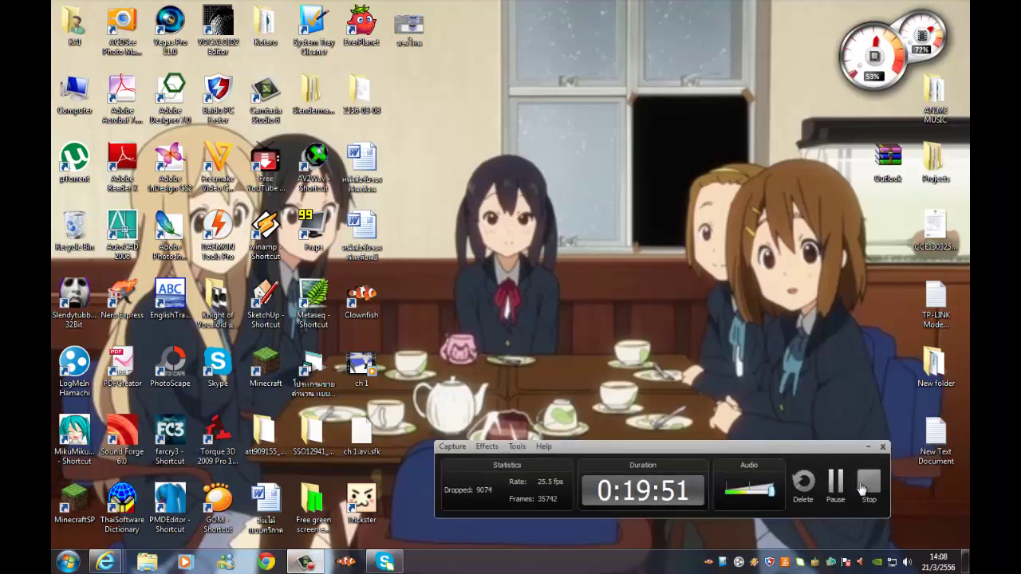